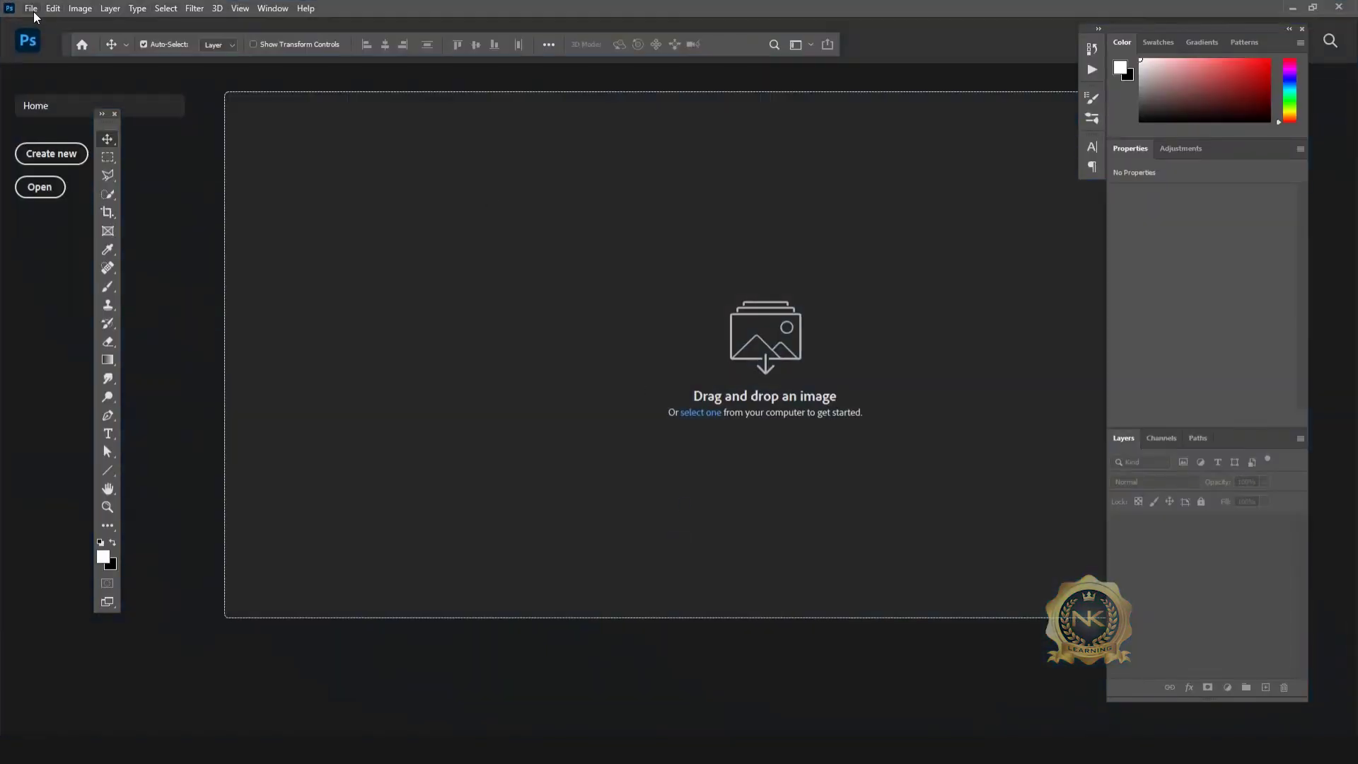
- Open the blonde-woman JPG from Downloads and float its document window
{"action": "left_click", "coordinate": [33, 10]}
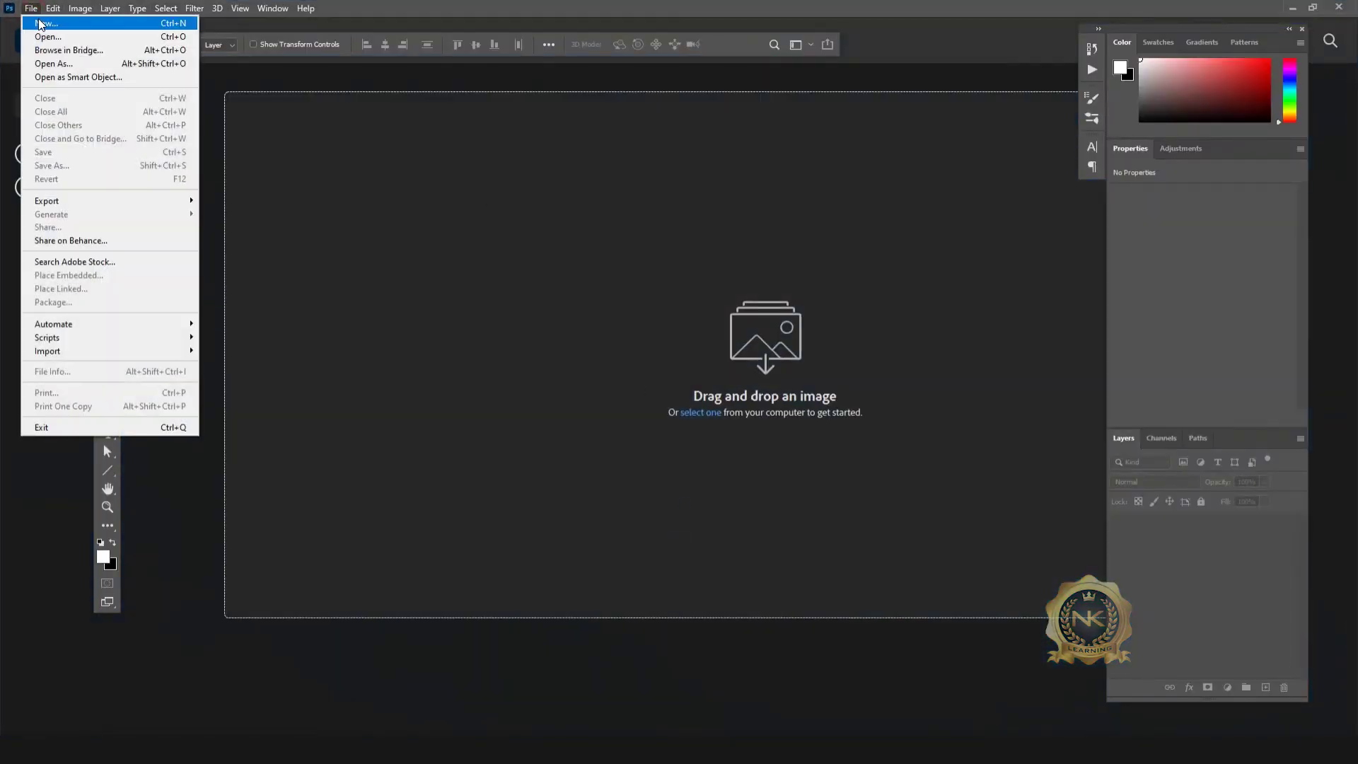
{"action": "left_click", "coordinate": [47, 37]}
{"action": "left_click", "coordinate": [165, 117]}
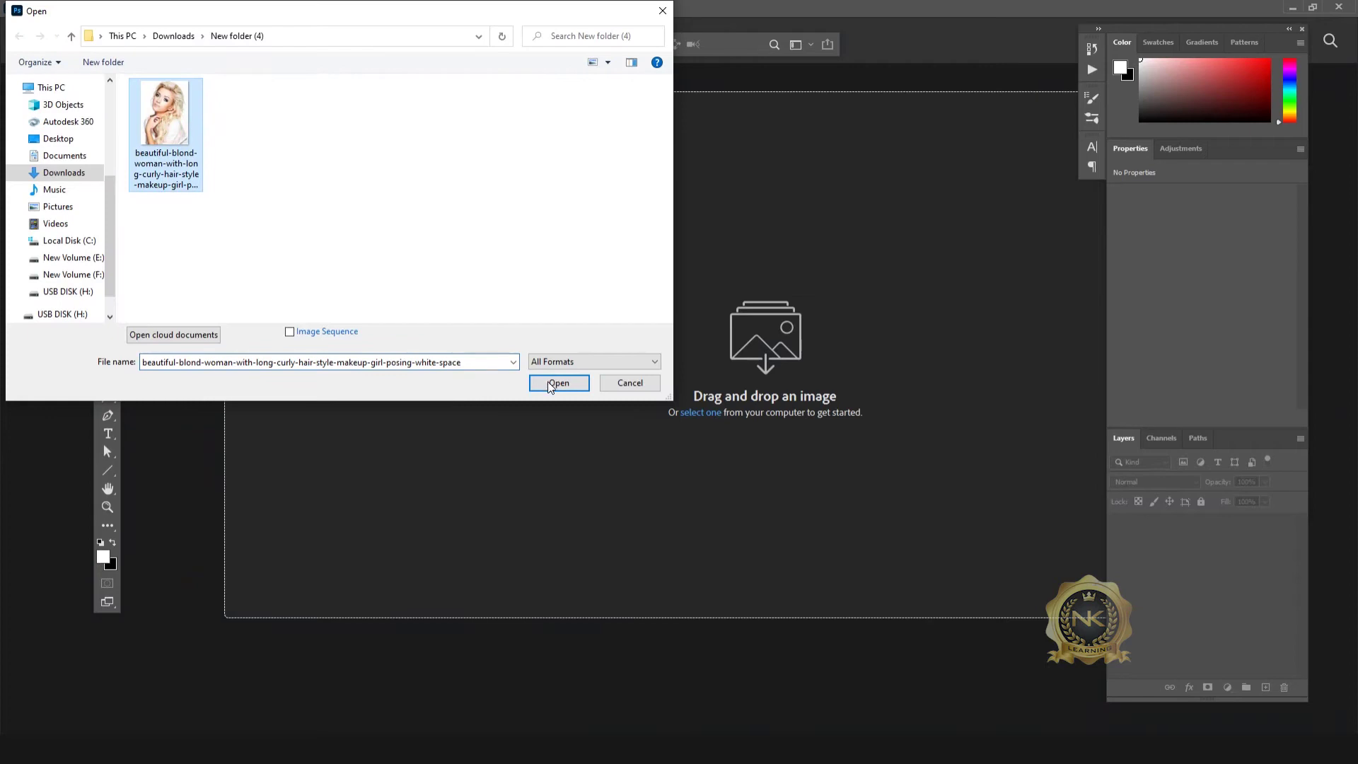
{"action": "left_click", "coordinate": [550, 384]}
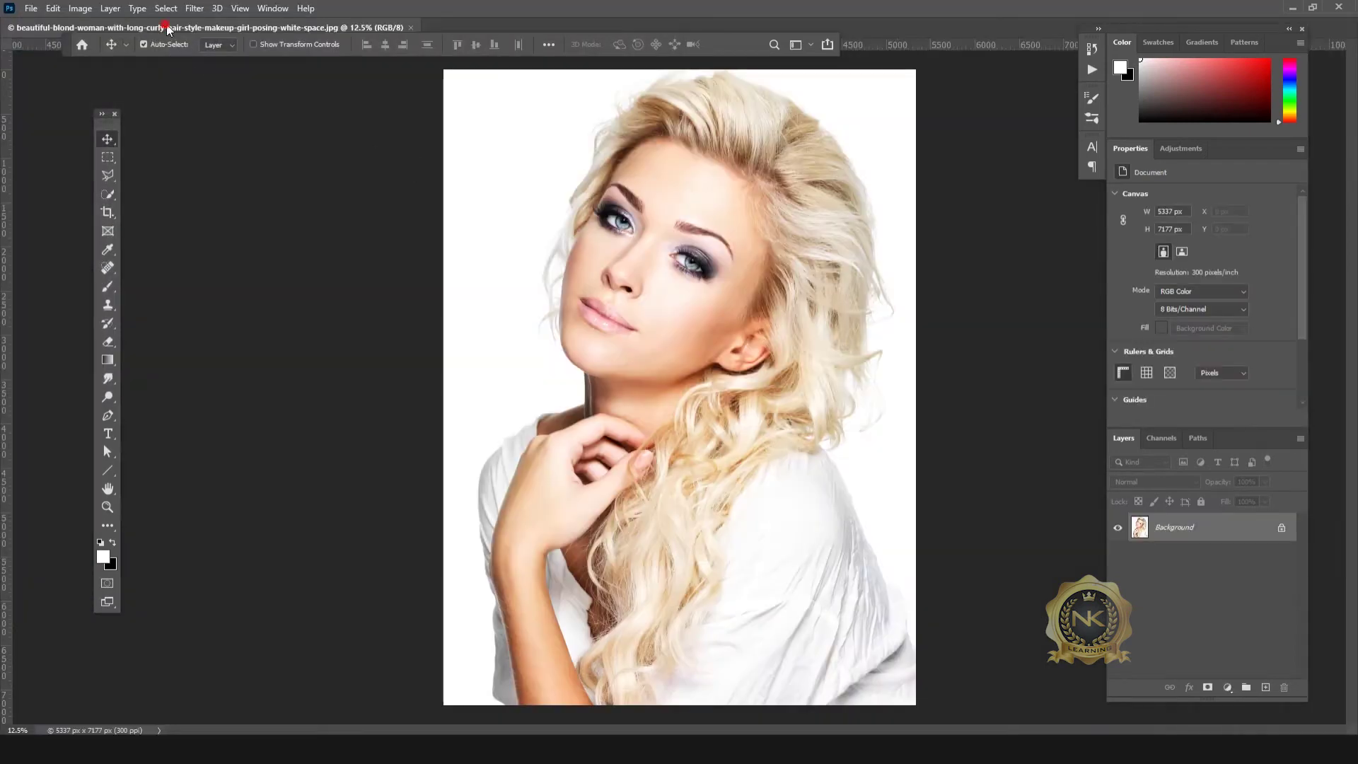
{"action": "left_click_drag", "start_coordinate": [168, 29], "coordinate": [173, 55]}
- Create a new white 1920 x 1080 px document at 300 ppi
{"action": "left_click", "coordinate": [31, 8]}
{"action": "left_click", "coordinate": [44, 25]}
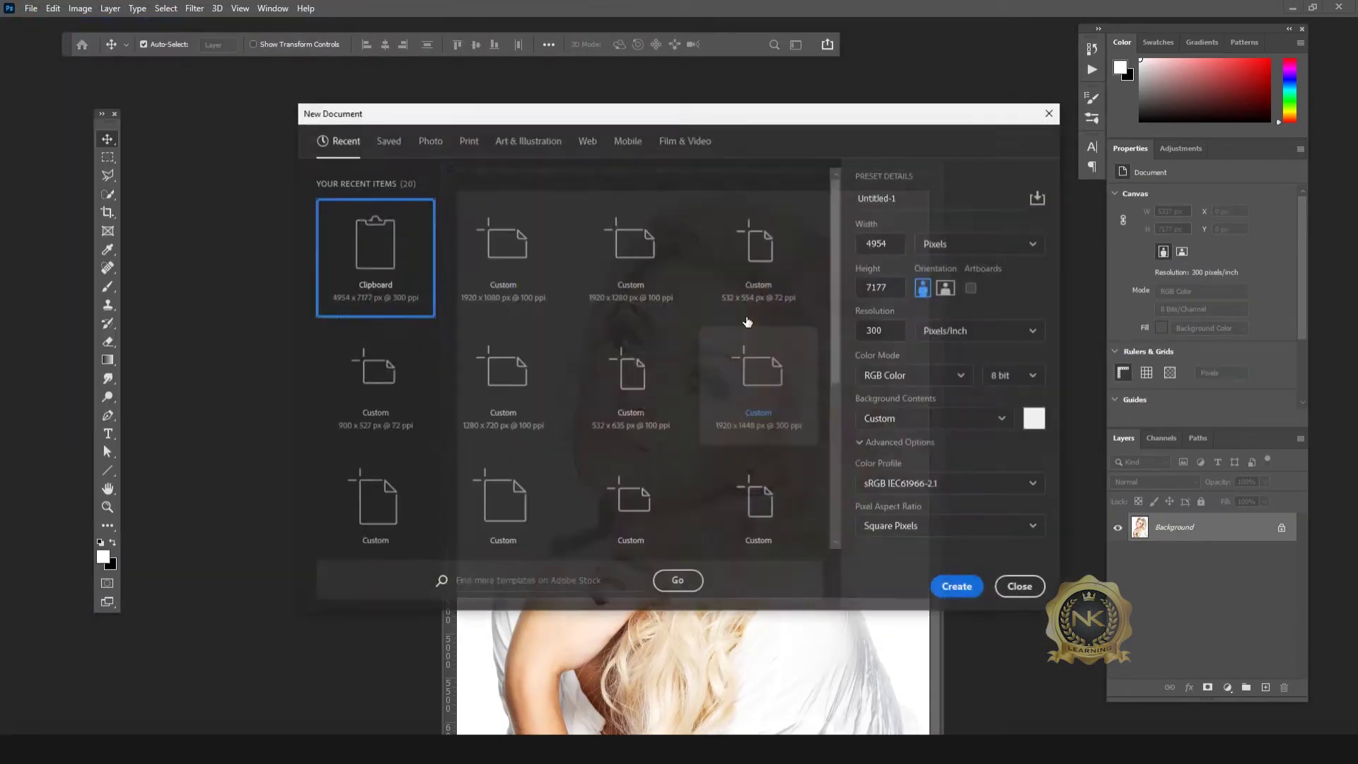
{"action": "left_click", "coordinate": [504, 248]}
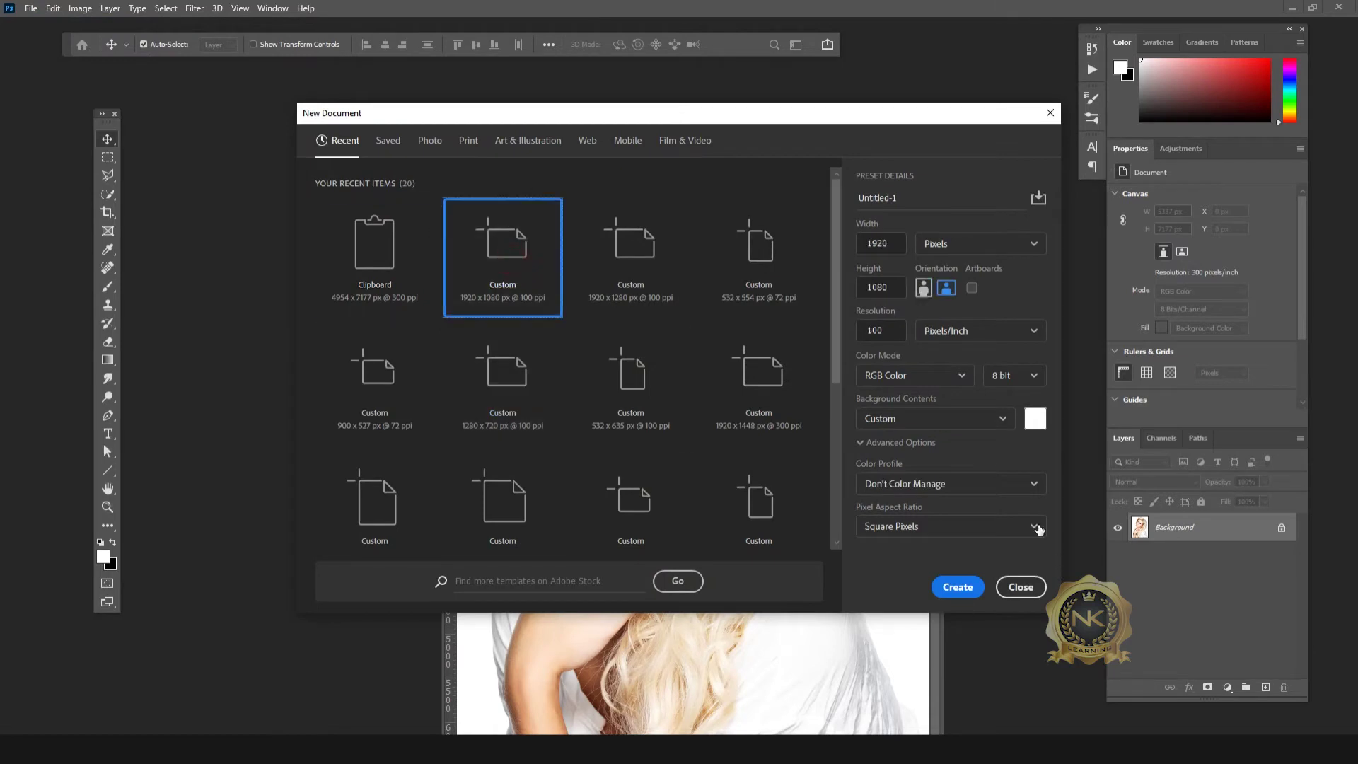
{"action": "double_click", "coordinate": [893, 334]}
{"action": "type", "text": "300"}
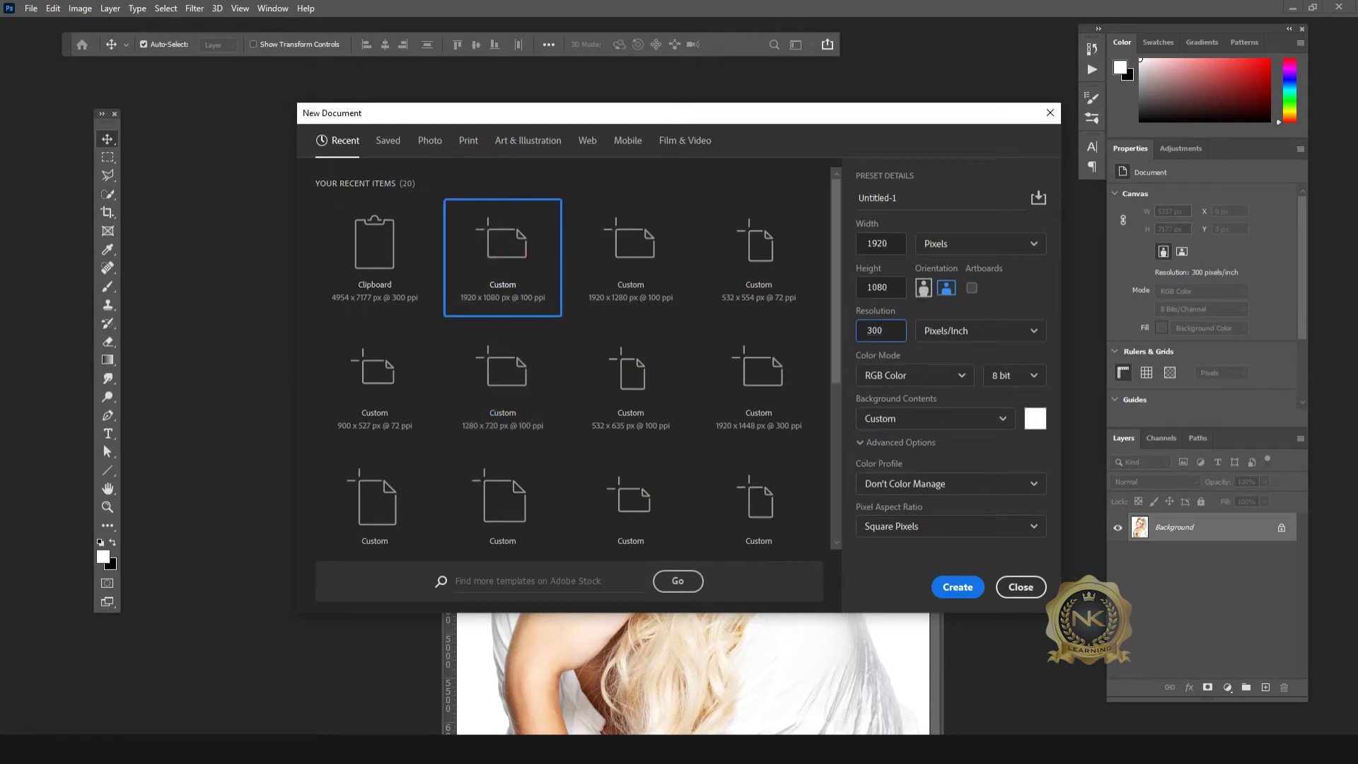
{"action": "key", "text": "Return"}
{"action": "left_click", "coordinate": [863, 188]}
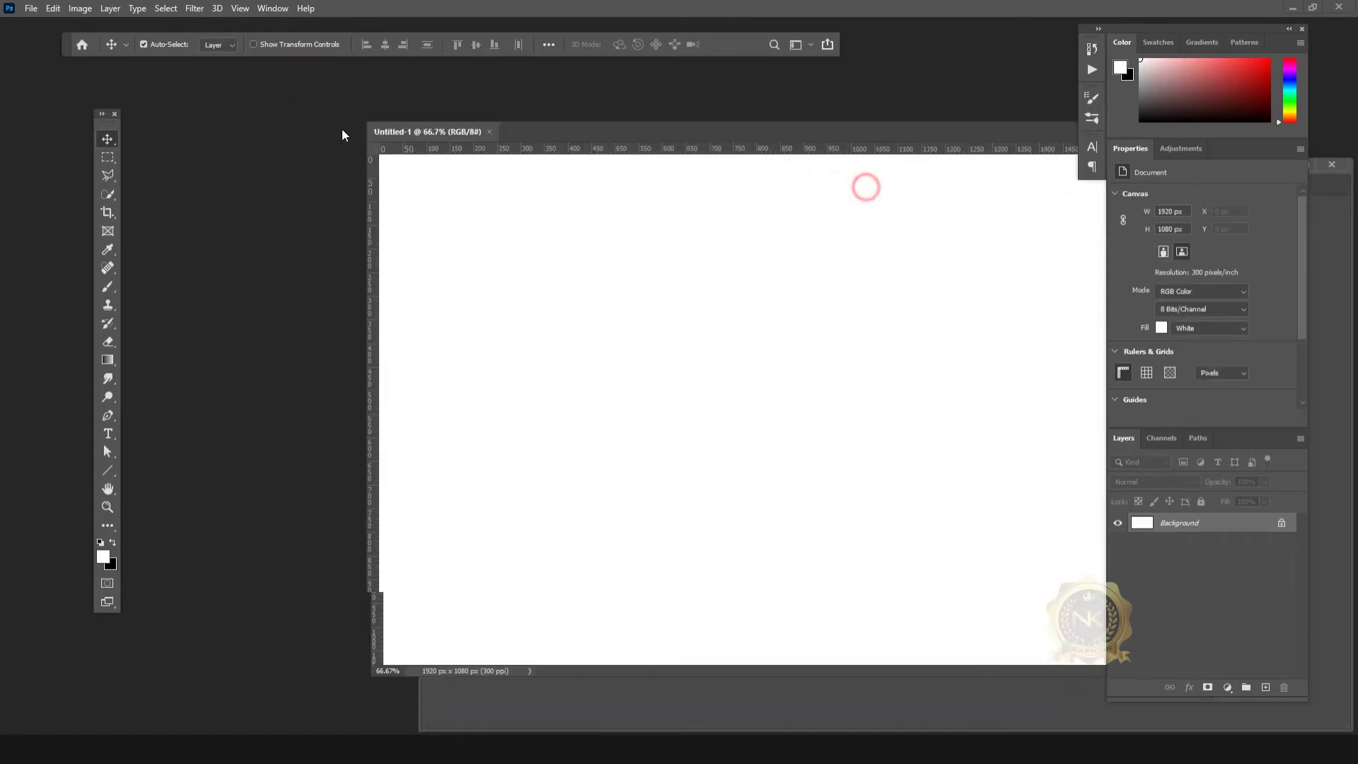
- Select the portrait's white background with Color Range
{"action": "left_click", "coordinate": [601, 682]}
{"action": "left_click_drag", "start_coordinate": [843, 168], "coordinate": [572, 184]}
{"action": "left_click", "coordinate": [168, 9]}
{"action": "left_click", "coordinate": [170, 23]}
{"action": "left_click", "coordinate": [165, 8]}
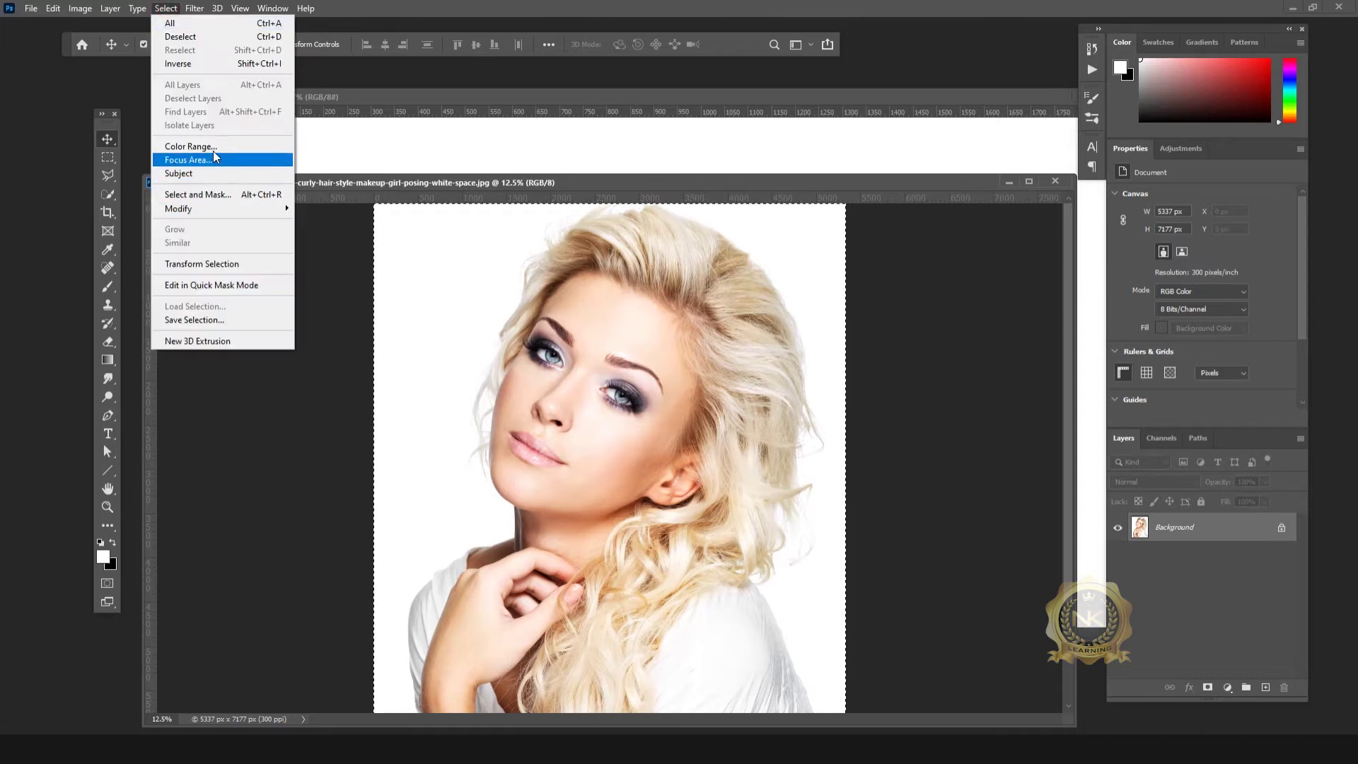
{"action": "left_click", "coordinate": [195, 146]}
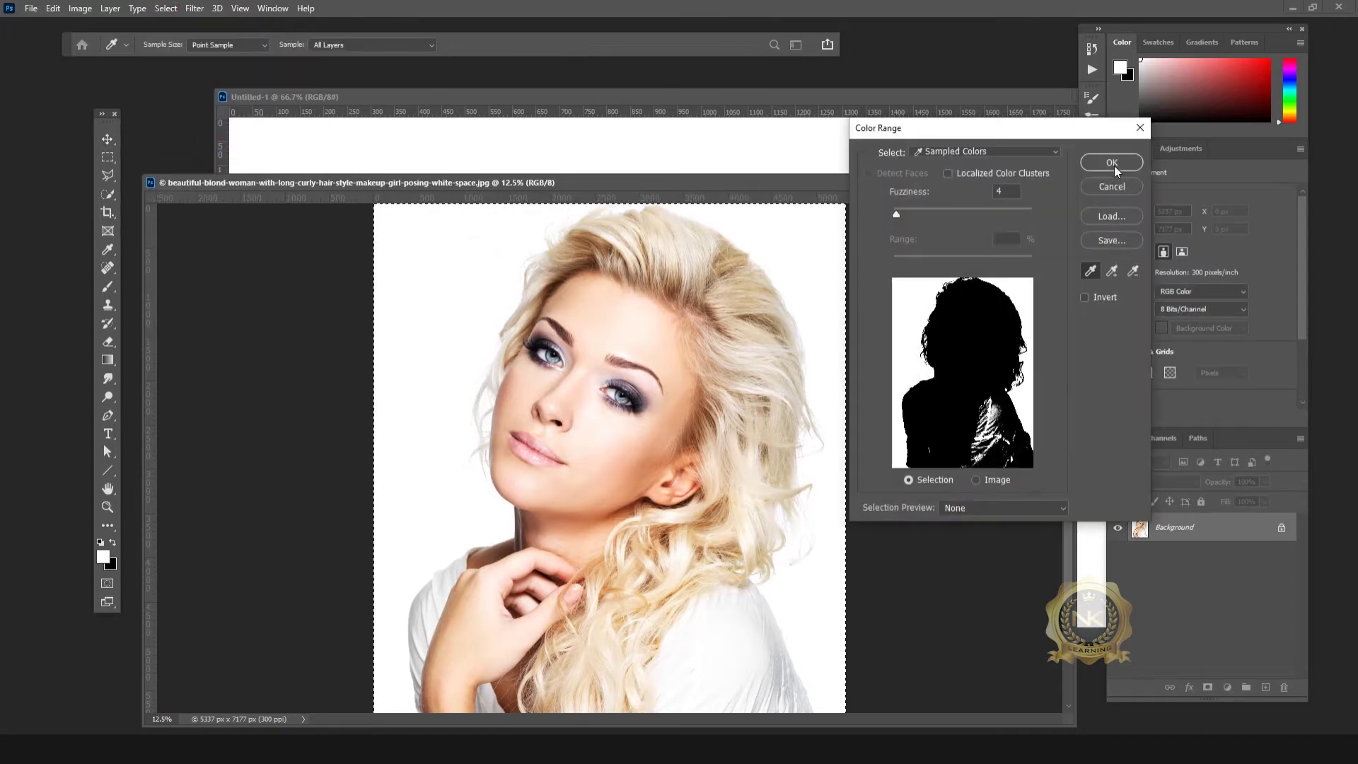
{"action": "left_click", "coordinate": [1111, 163]}
{"action": "scroll", "coordinate": [615, 437], "scroll_direction": "down", "scroll_amount": 2}
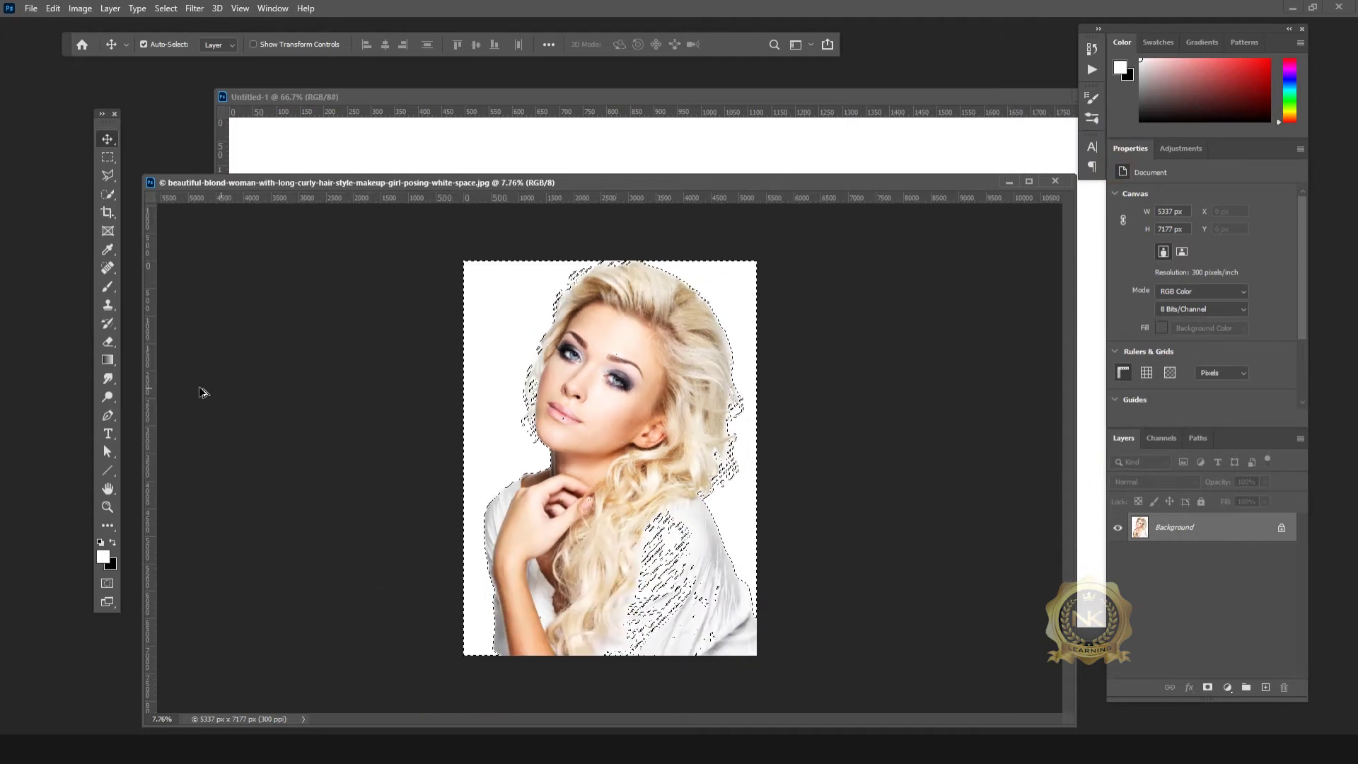
{"action": "scroll", "coordinate": [609, 452], "scroll_direction": "up", "scroll_amount": 1}
- Invert to select the woman and add her shirt shoulder with Quick Selection
{"action": "left_click", "coordinate": [165, 9]}
{"action": "left_click", "coordinate": [187, 62]}
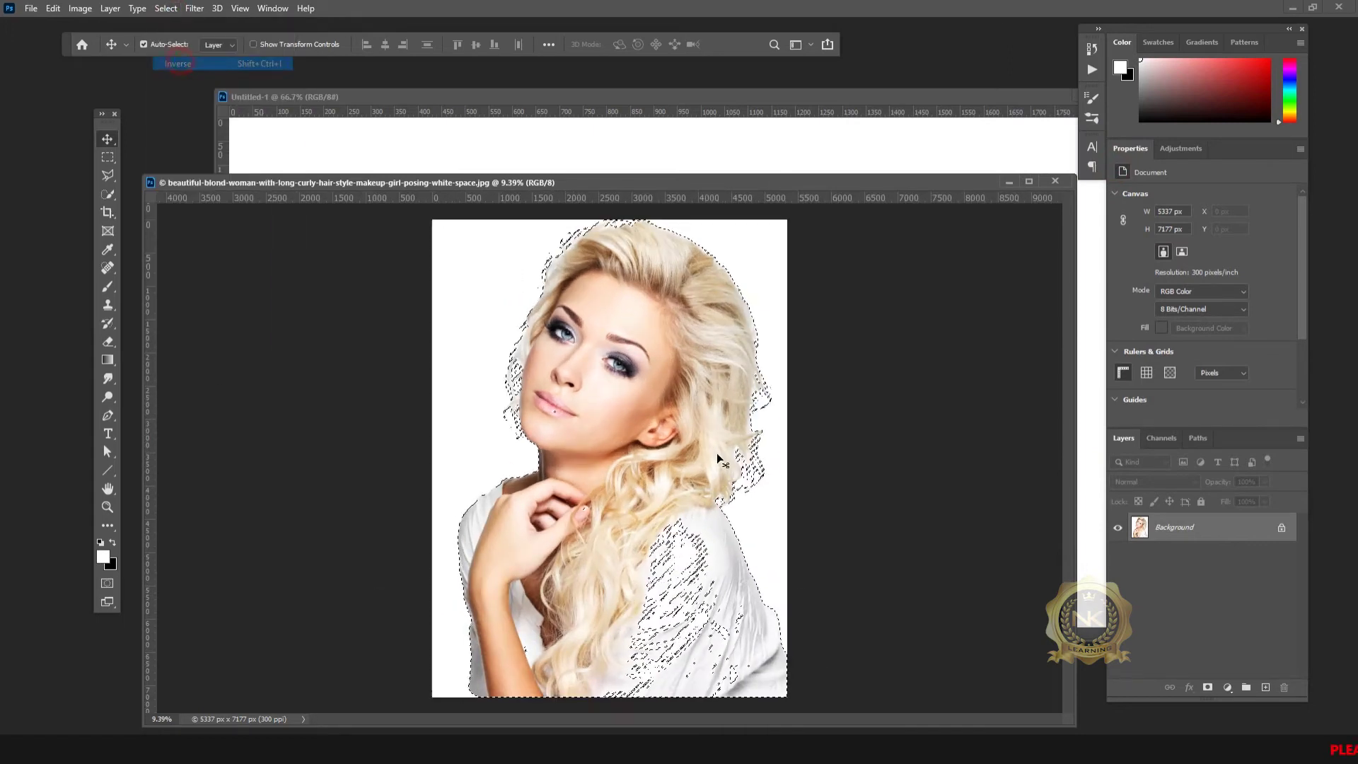
{"action": "left_click", "coordinate": [108, 194]}
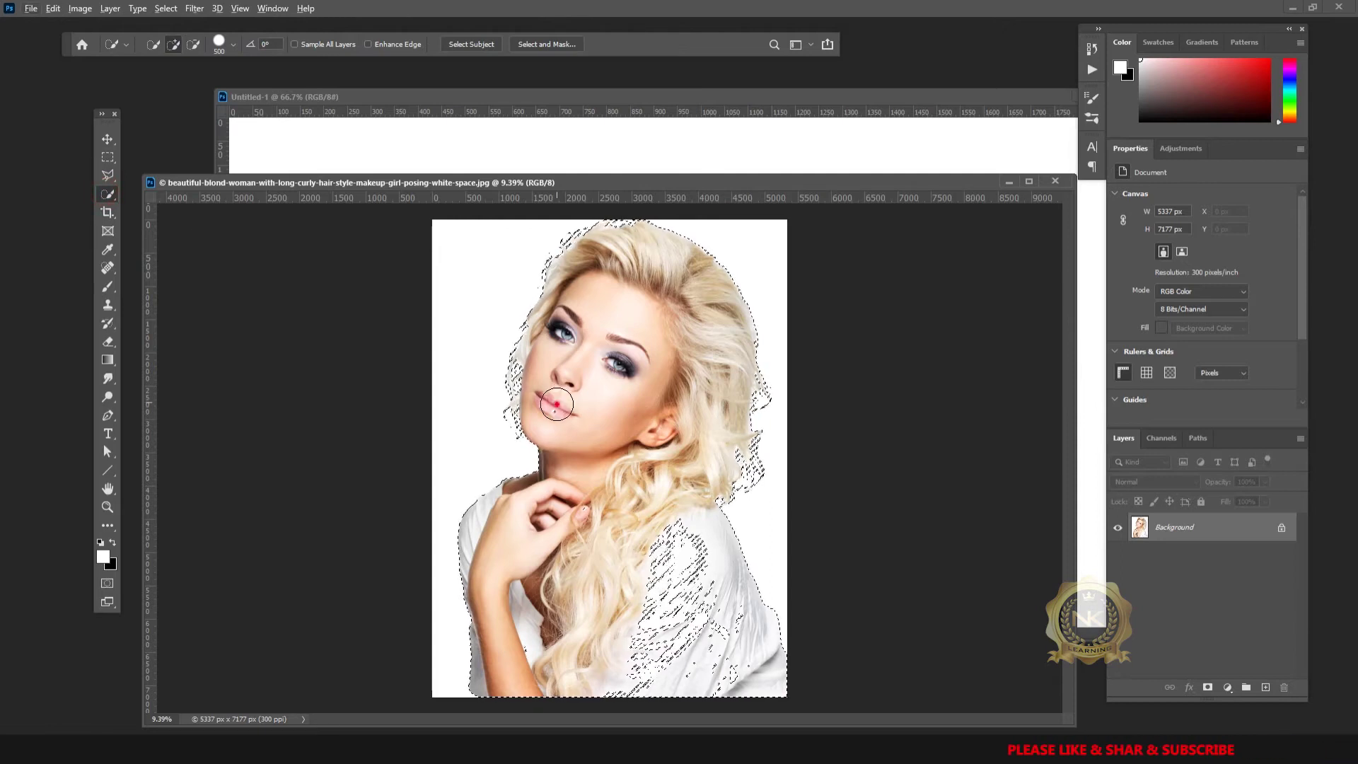
{"action": "left_click_drag", "start_coordinate": [672, 469], "coordinate": [721, 618]}
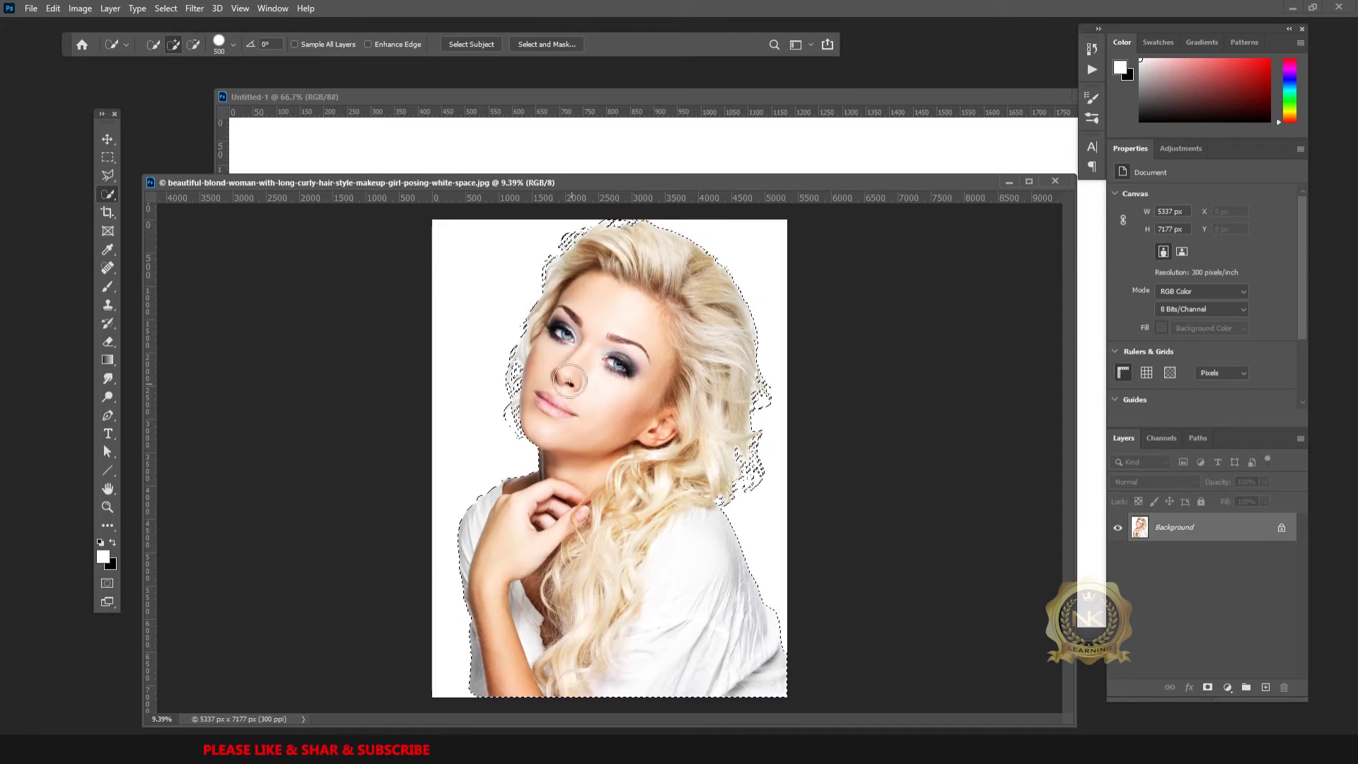
- Copy the selected woman and paste her into Untitled-1 as Layer 1
{"action": "key", "text": "ctrl+c"}
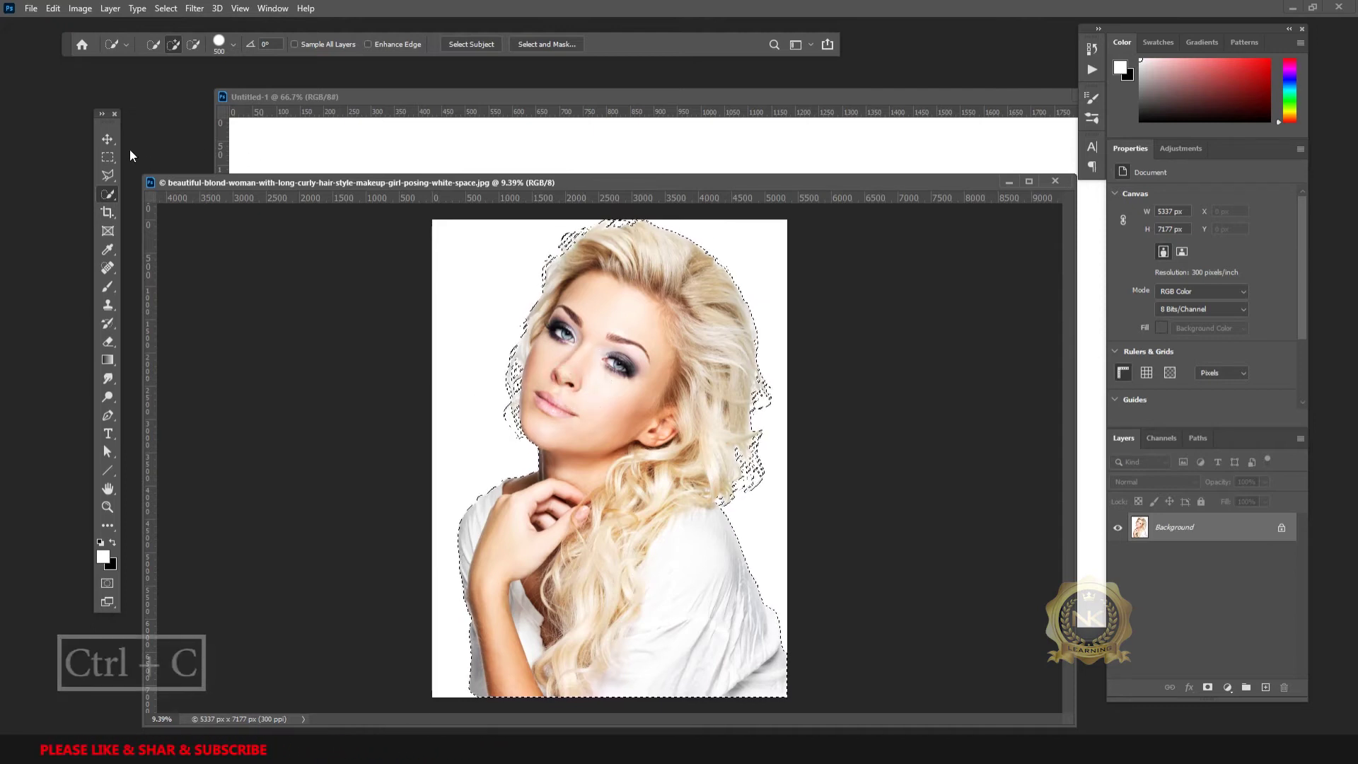
{"action": "left_click", "coordinate": [108, 138]}
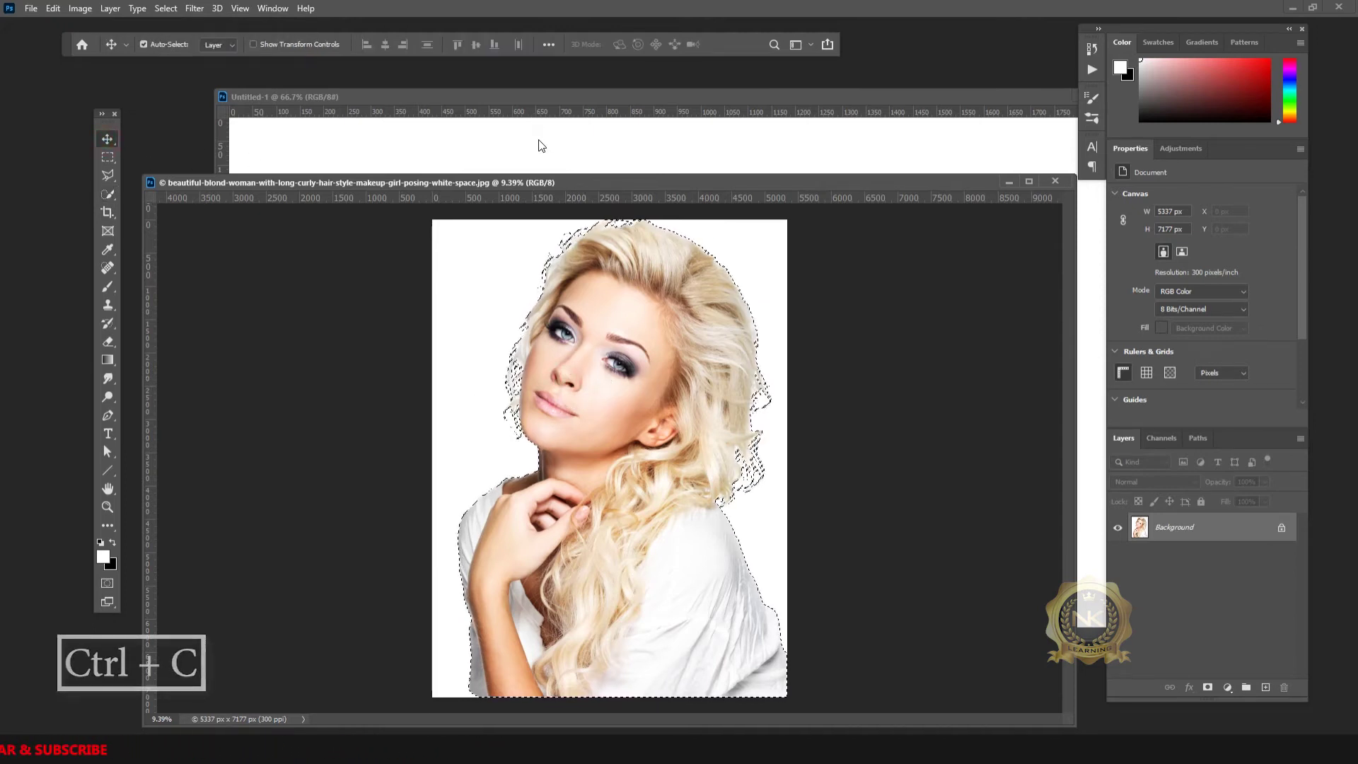
{"action": "left_click", "coordinate": [546, 145]}
{"action": "key", "text": "ctrl+v"}
{"action": "left_click", "coordinate": [584, 644]}
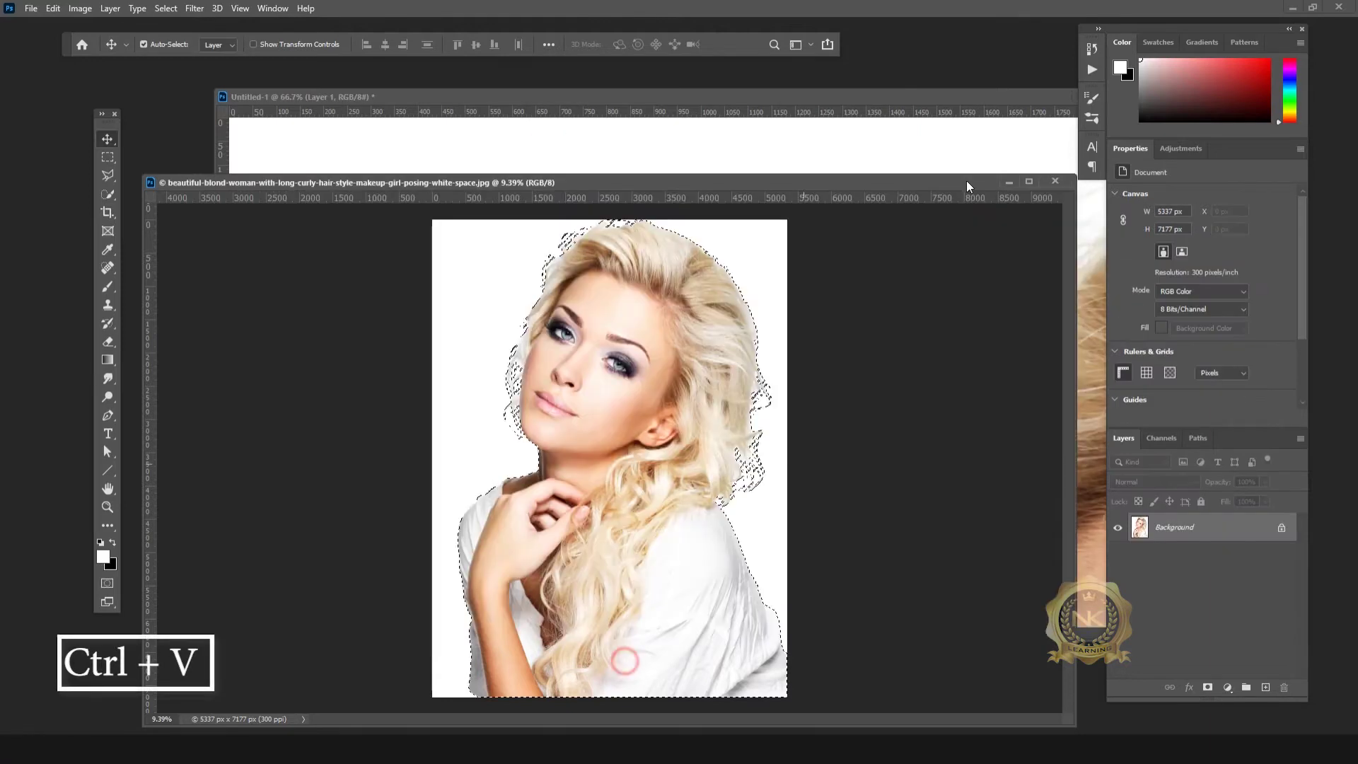
{"action": "left_click", "coordinate": [966, 181]}
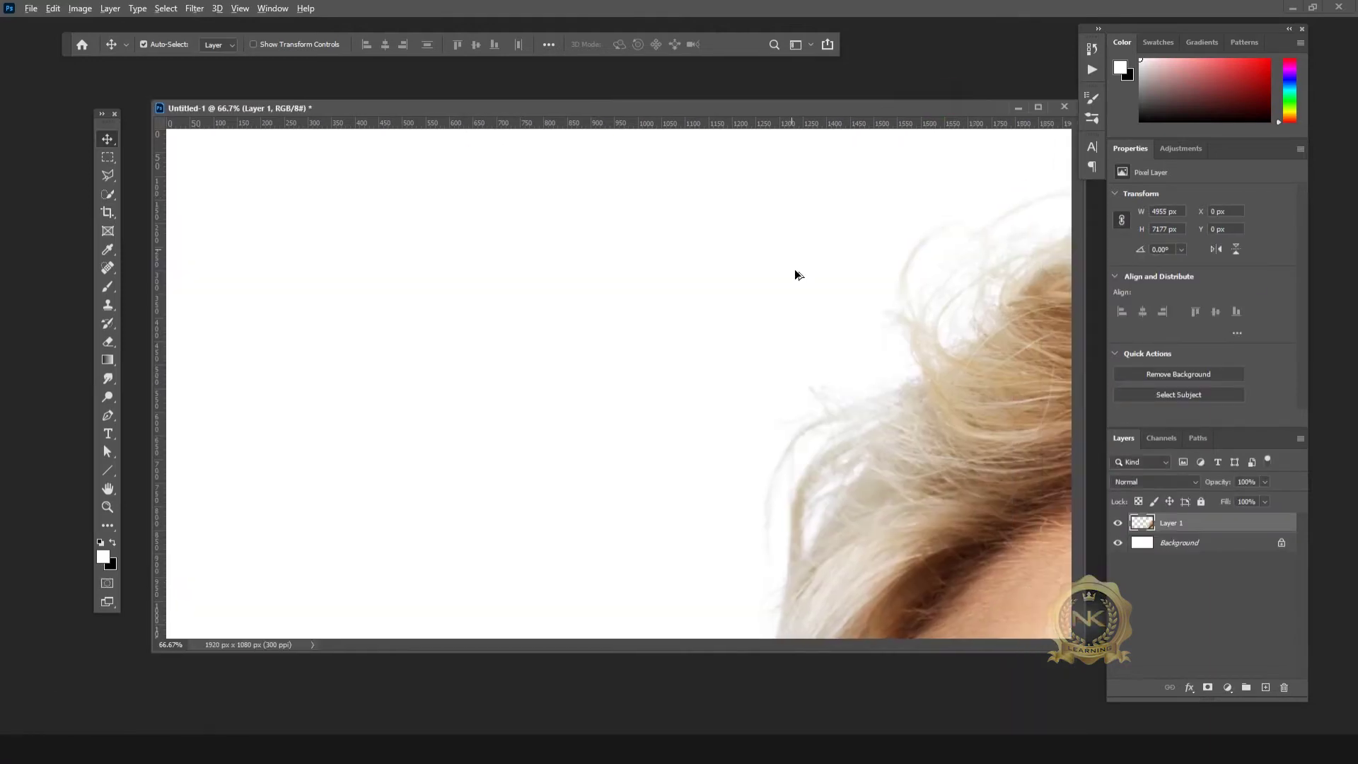
{"action": "scroll", "coordinate": [760, 319], "scroll_direction": "down", "scroll_amount": 5}
{"action": "scroll", "coordinate": [682, 412], "scroll_direction": "down", "scroll_amount": 2}
- Scale Layer 1 down to about 558 × 808 px and place it lower middle
{"action": "key", "text": "ctrl+t"}
{"action": "left_click_drag", "start_coordinate": [833, 352], "coordinate": [627, 385]}
{"action": "scroll", "coordinate": [628, 375], "scroll_direction": "up", "scroll_amount": 4}
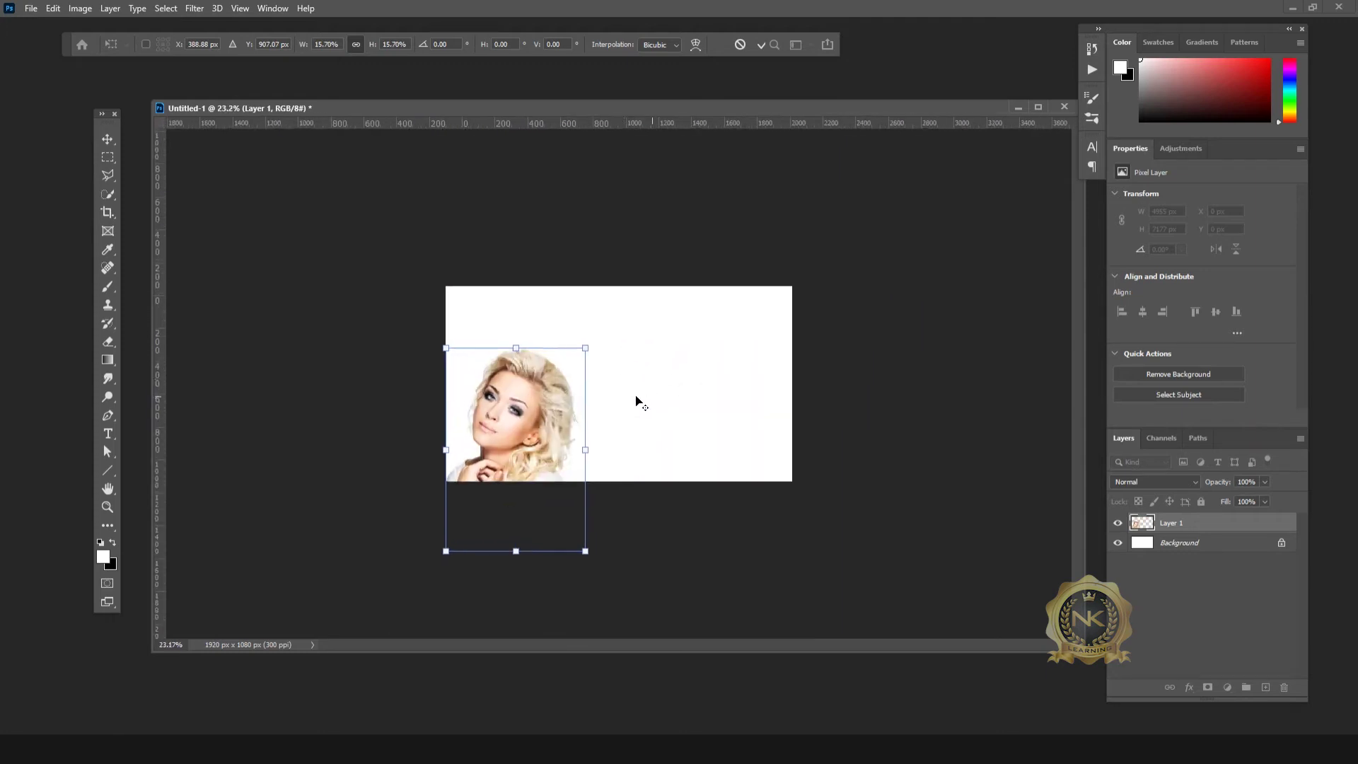
{"action": "left_click_drag", "start_coordinate": [516, 444], "coordinate": [630, 332]}
{"action": "left_click_drag", "start_coordinate": [701, 242], "coordinate": [664, 328]}
{"action": "key", "text": "Return"}
{"action": "key", "text": "ctrl+plus"}
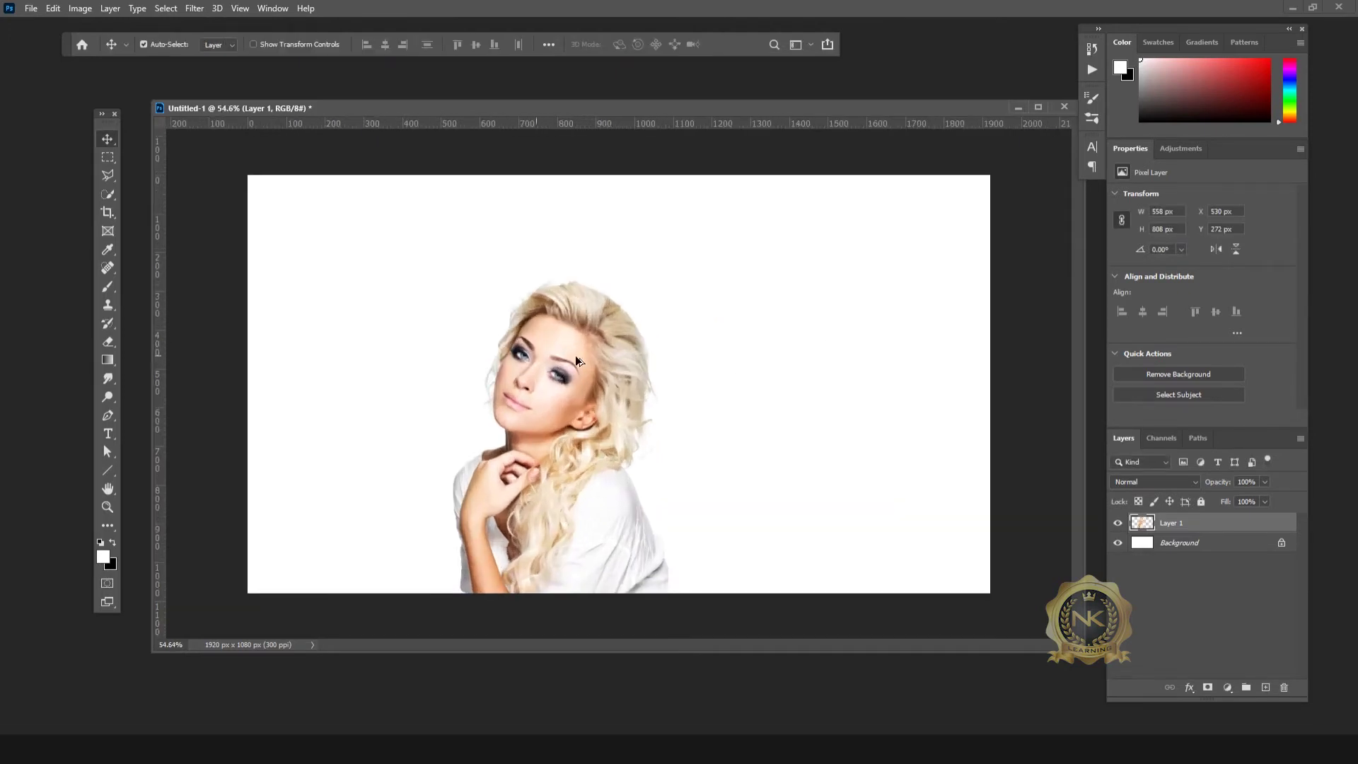
{"action": "key", "text": "ctrl+plus"}
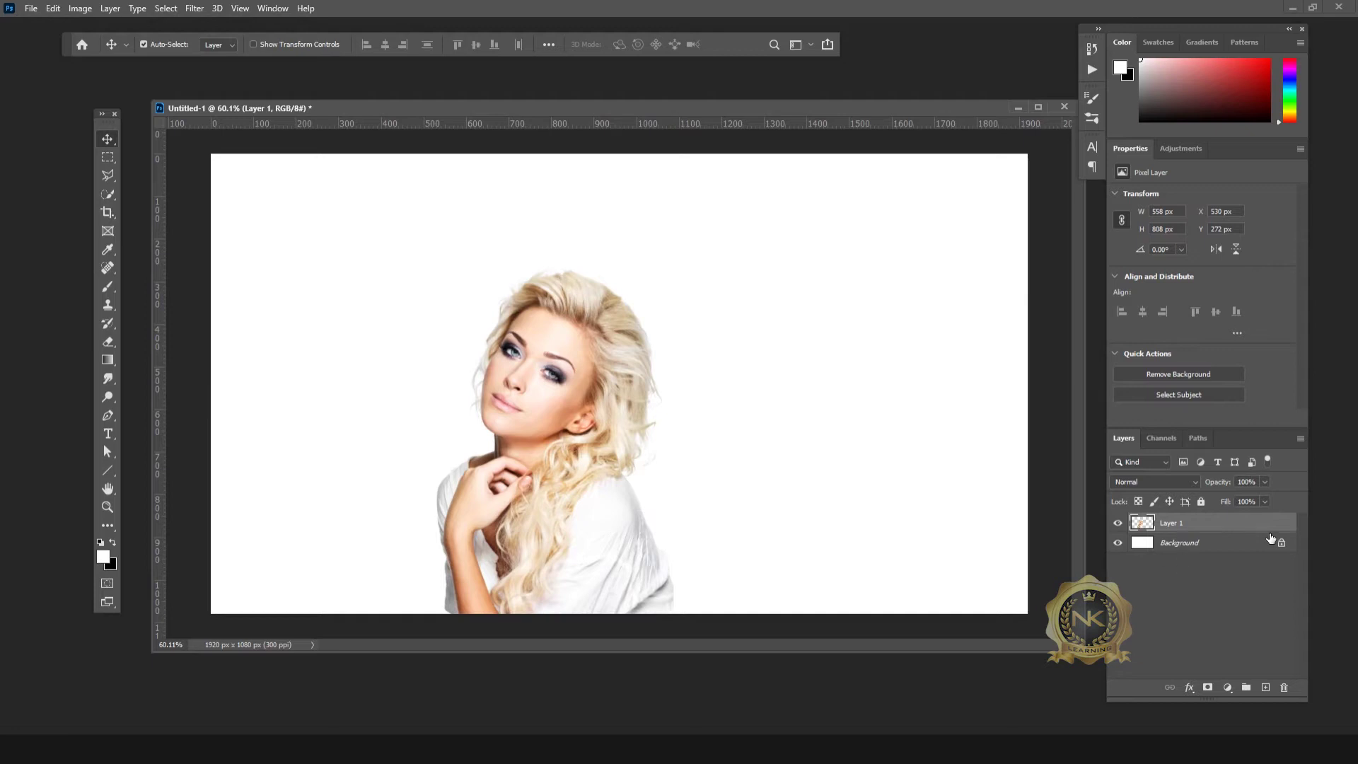
- Unlock the Background layer and rename it BG
{"action": "left_click", "coordinate": [1221, 547]}
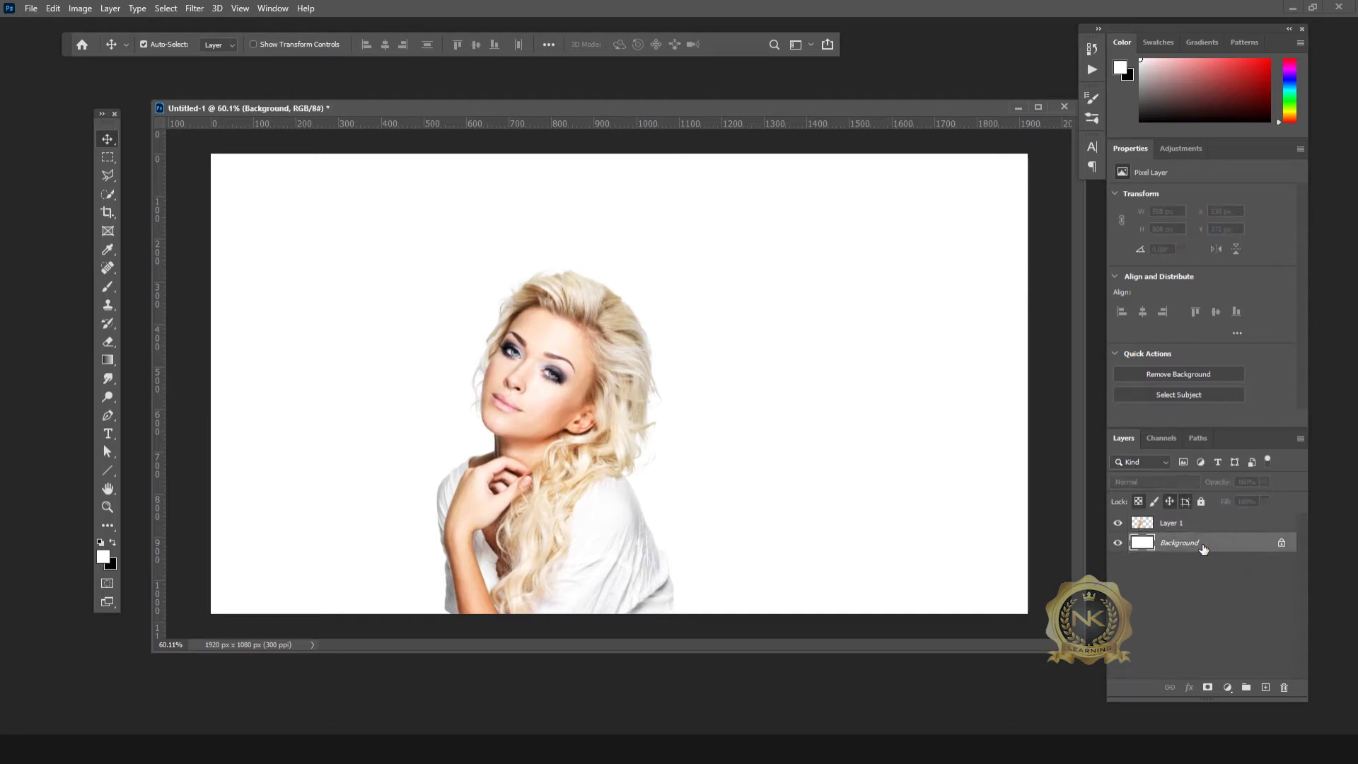
{"action": "double_click", "coordinate": [1252, 546]}
{"action": "left_click", "coordinate": [793, 221]}
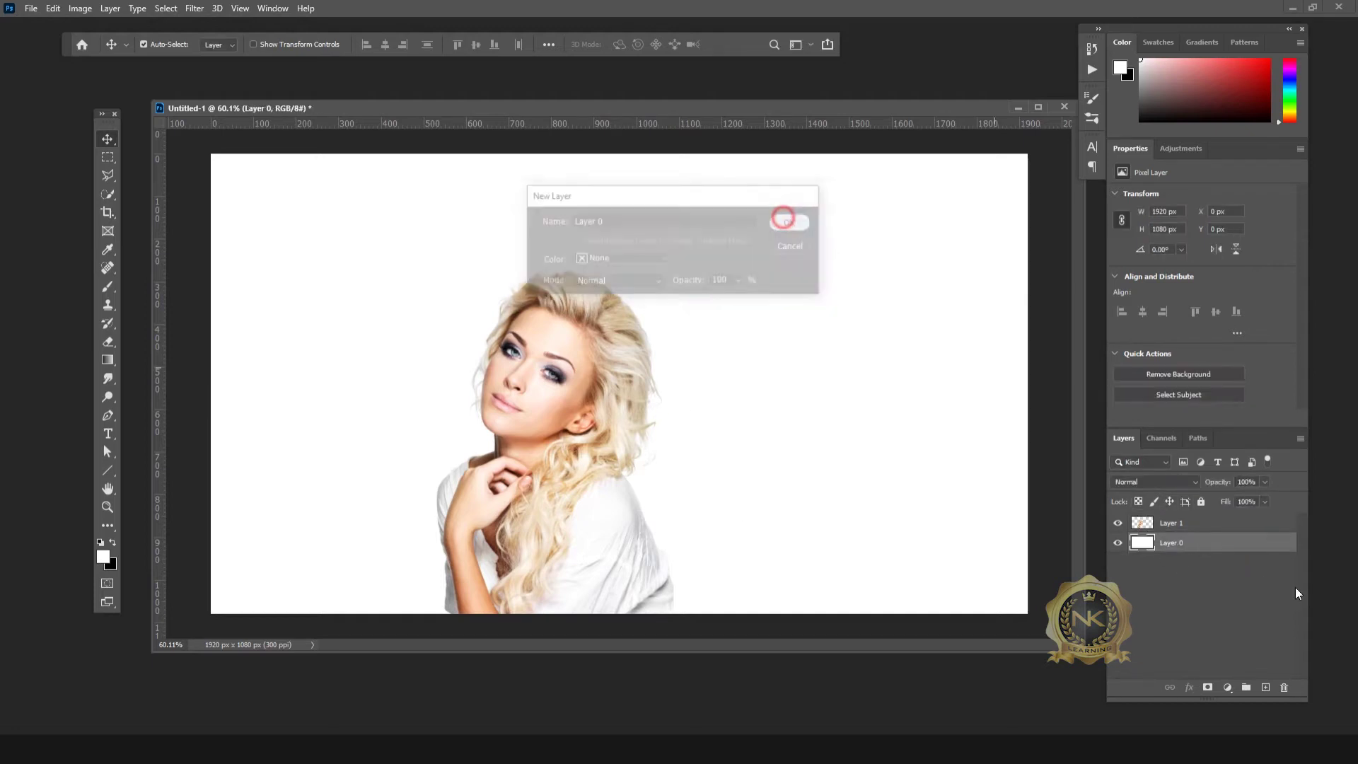
{"action": "double_click", "coordinate": [1174, 541]}
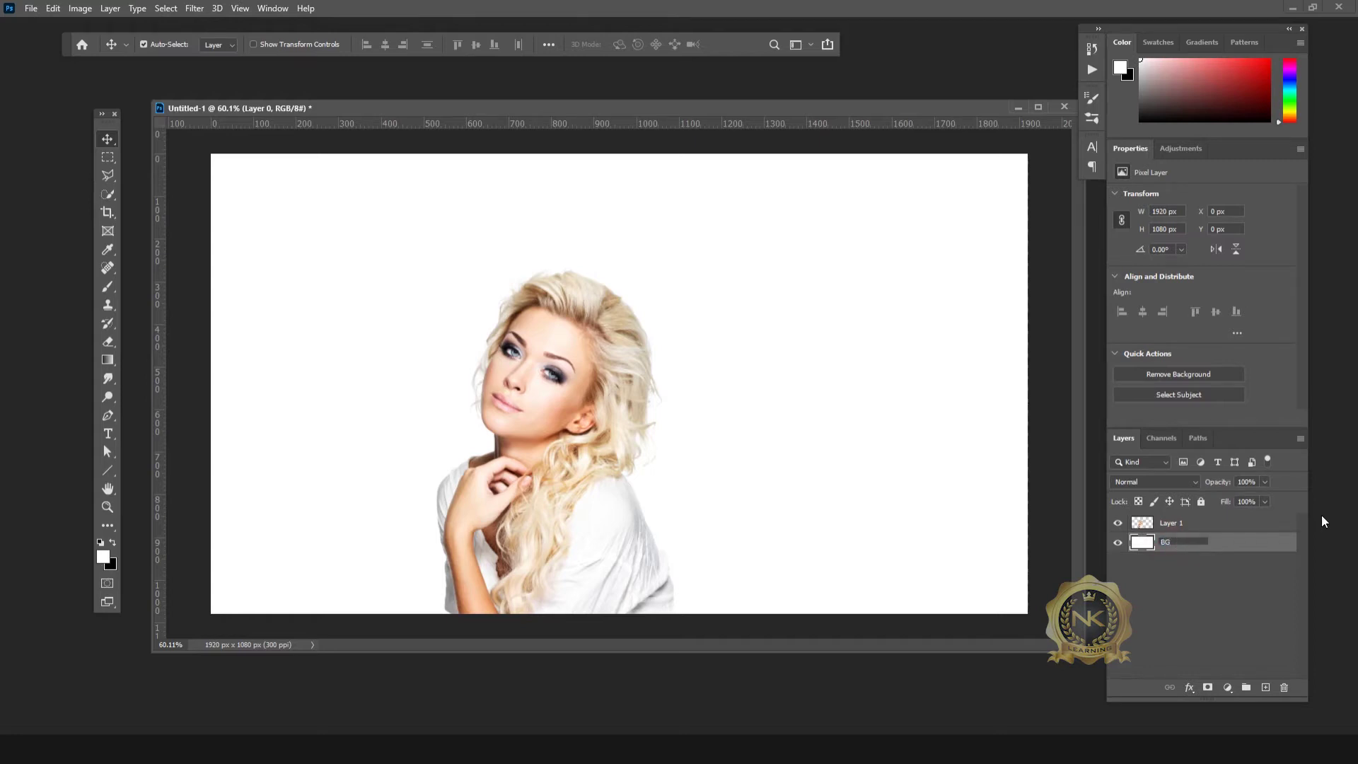
{"action": "left_click", "coordinate": [1206, 594]}
{"action": "left_click", "coordinate": [1207, 551]}
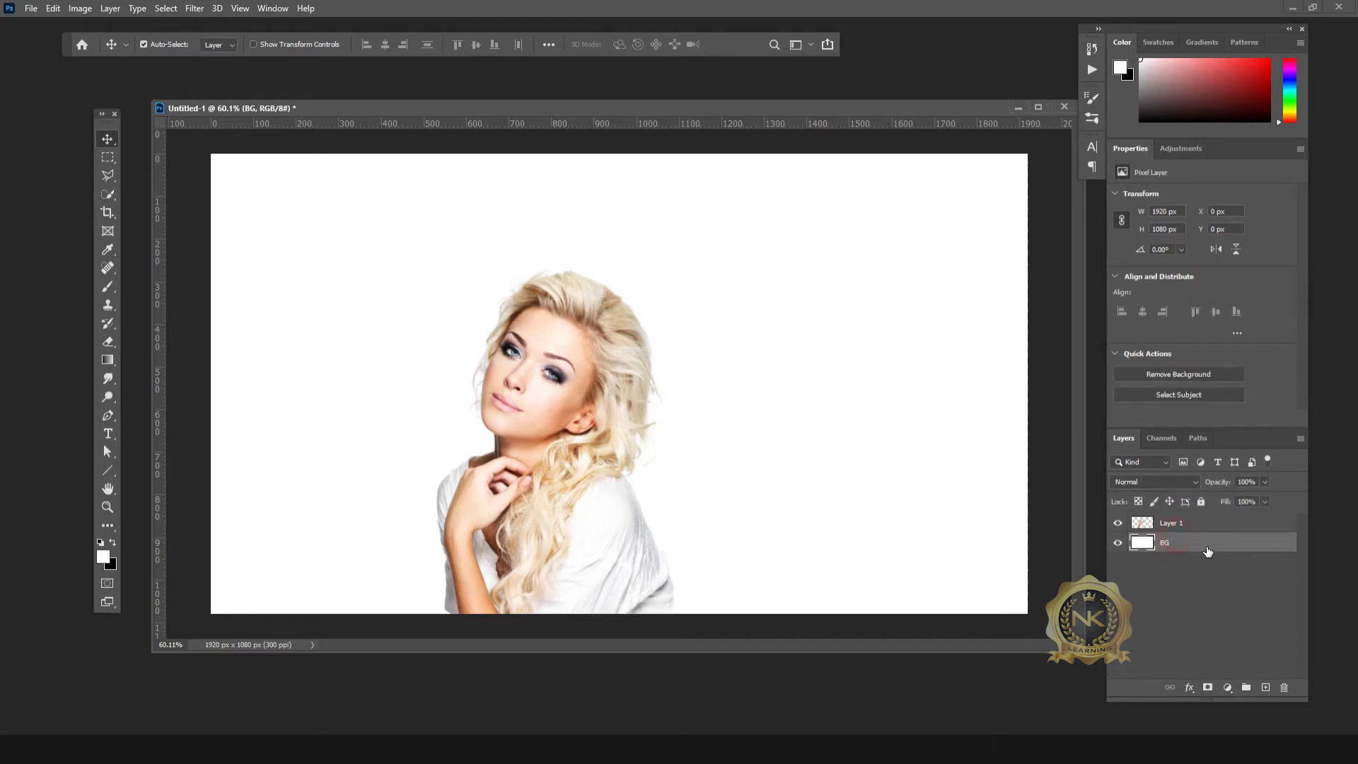
- Give BG a grey radial, reversed Gradient Overlay at 150% scale
{"action": "double_click", "coordinate": [1240, 542]}
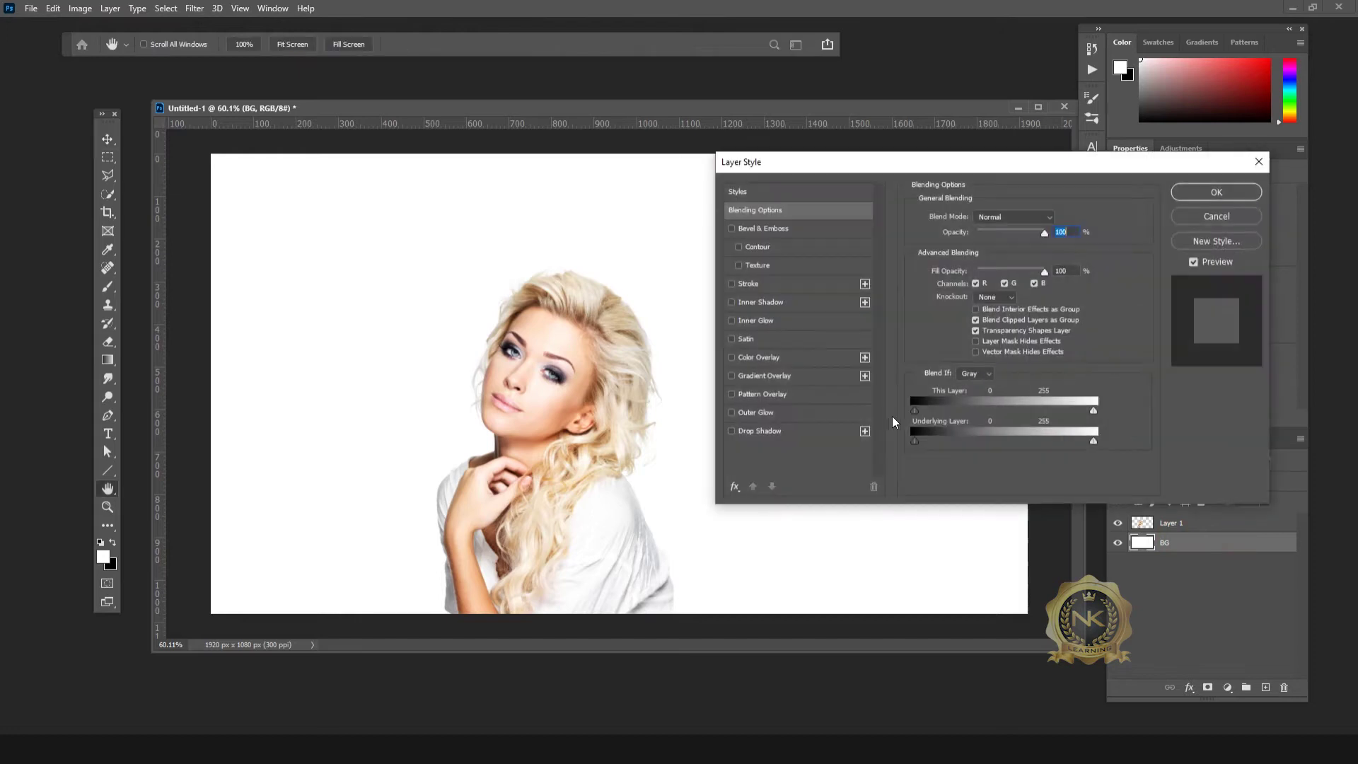
{"action": "left_click", "coordinate": [769, 376]}
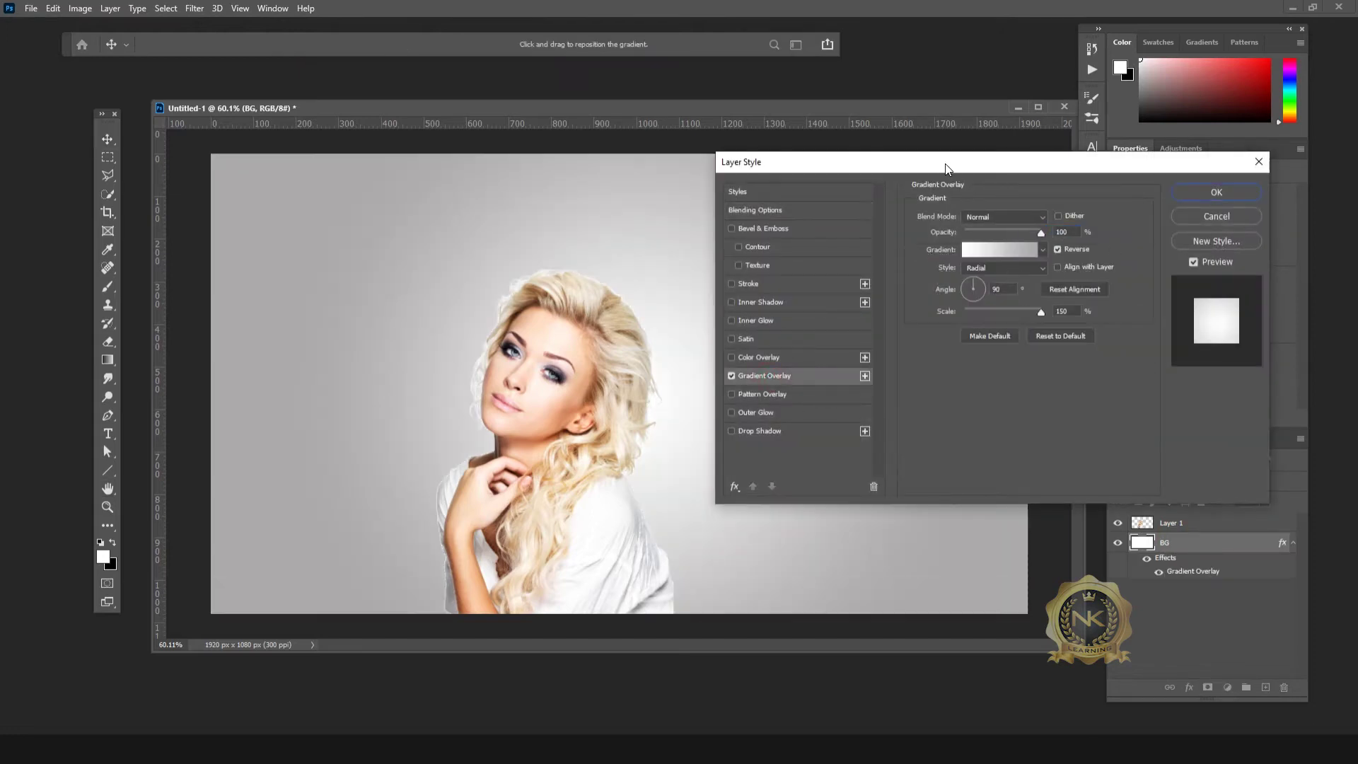
{"action": "left_click_drag", "start_coordinate": [947, 168], "coordinate": [1087, 167]}
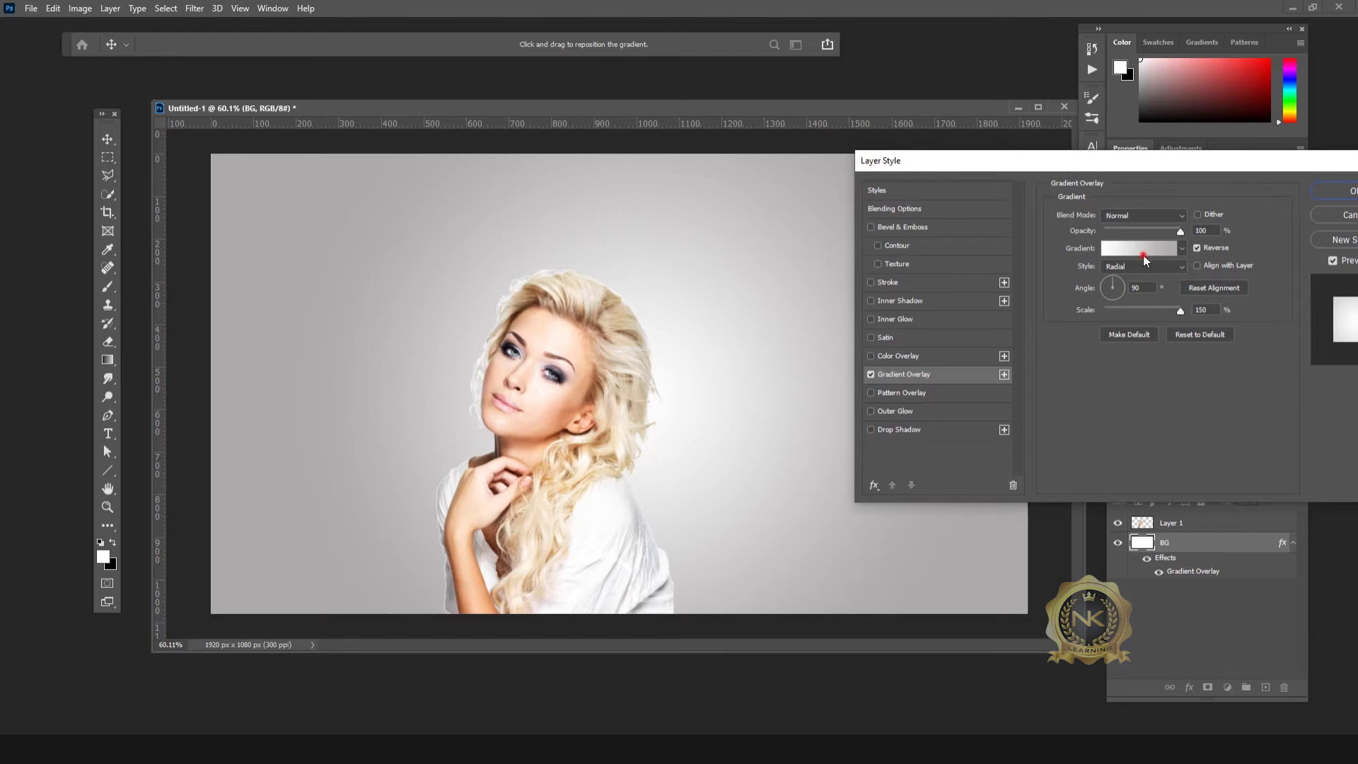
{"action": "left_click", "coordinate": [1143, 251]}
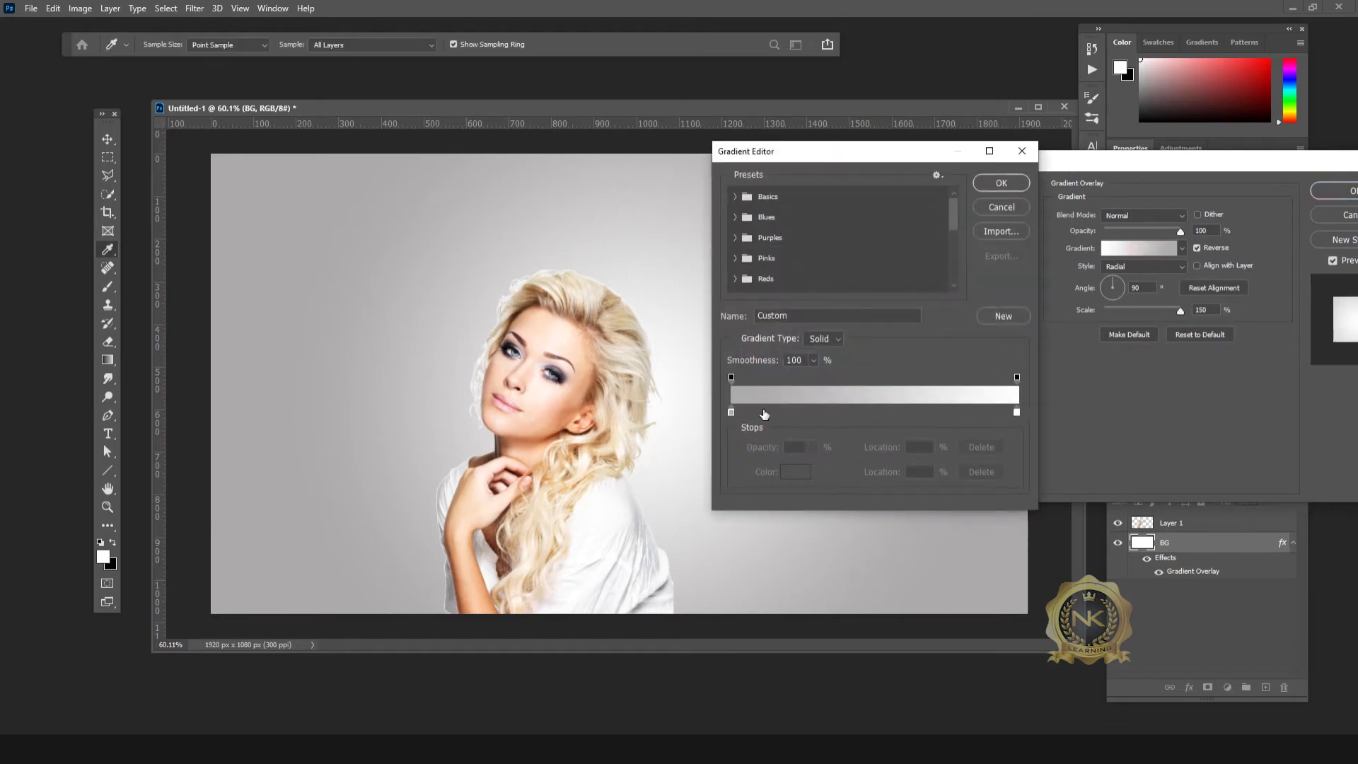
{"action": "left_click_drag", "start_coordinate": [849, 155], "coordinate": [1043, 146]}
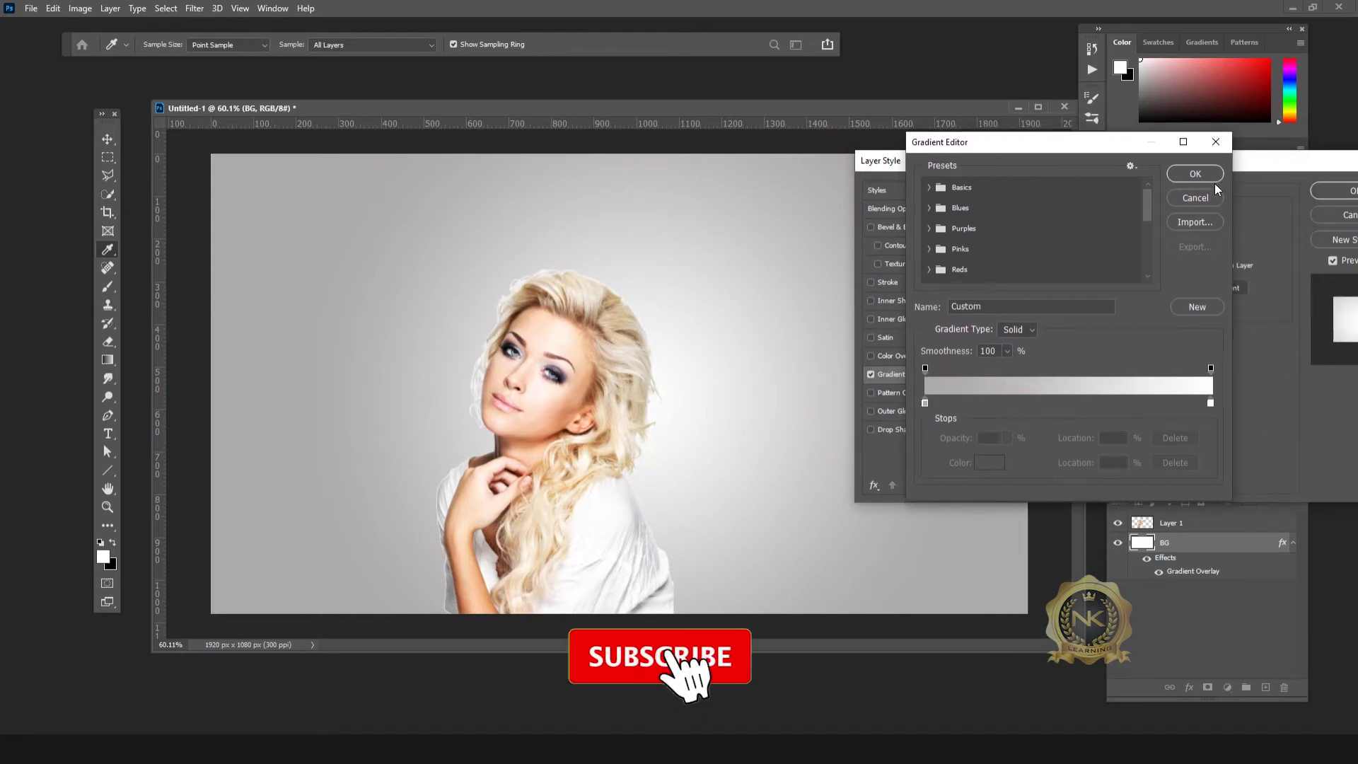
{"action": "left_click", "coordinate": [1195, 173]}
{"action": "left_click_drag", "start_coordinate": [1263, 162], "coordinate": [1066, 163]}
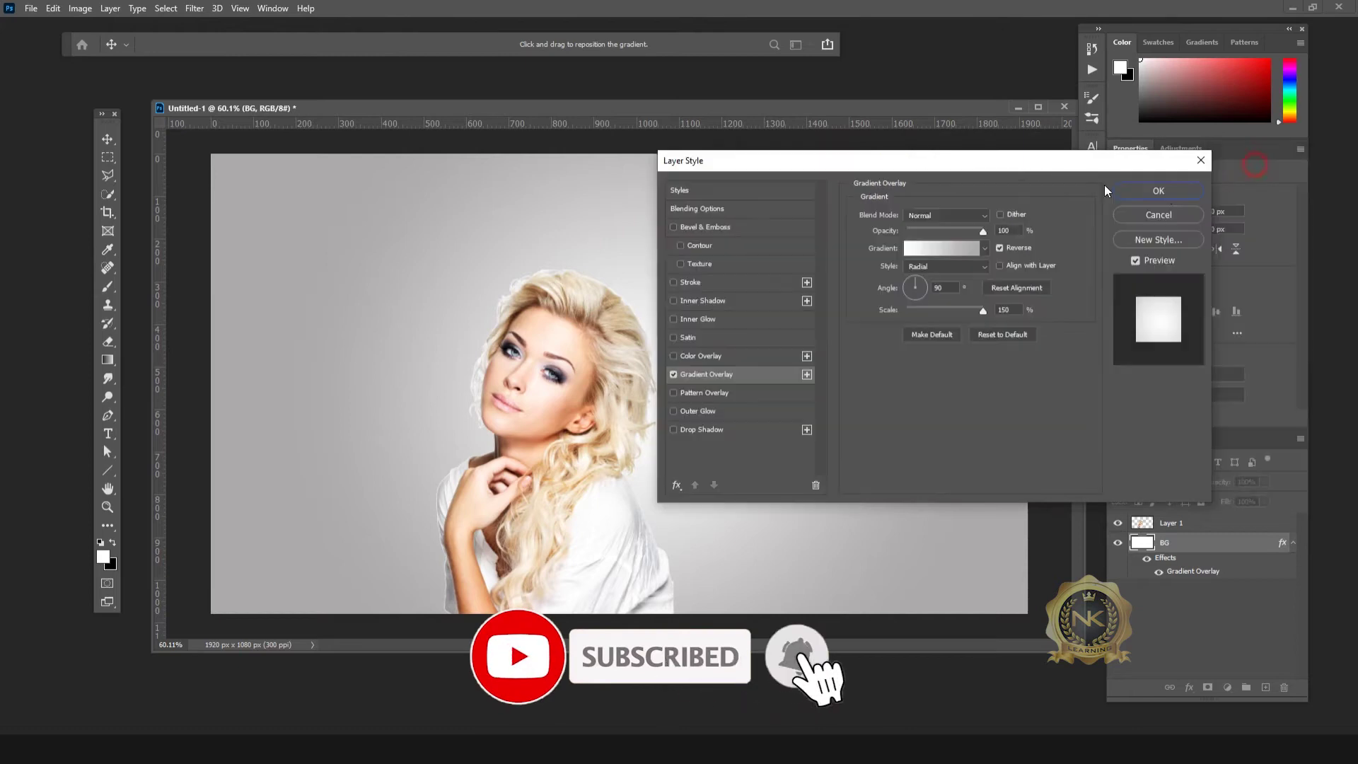
{"action": "left_click", "coordinate": [1164, 191]}
{"action": "scroll", "coordinate": [620, 465], "scroll_direction": "down", "scroll_amount": 3}
{"action": "scroll", "coordinate": [619, 466], "scroll_direction": "up", "scroll_amount": 1}
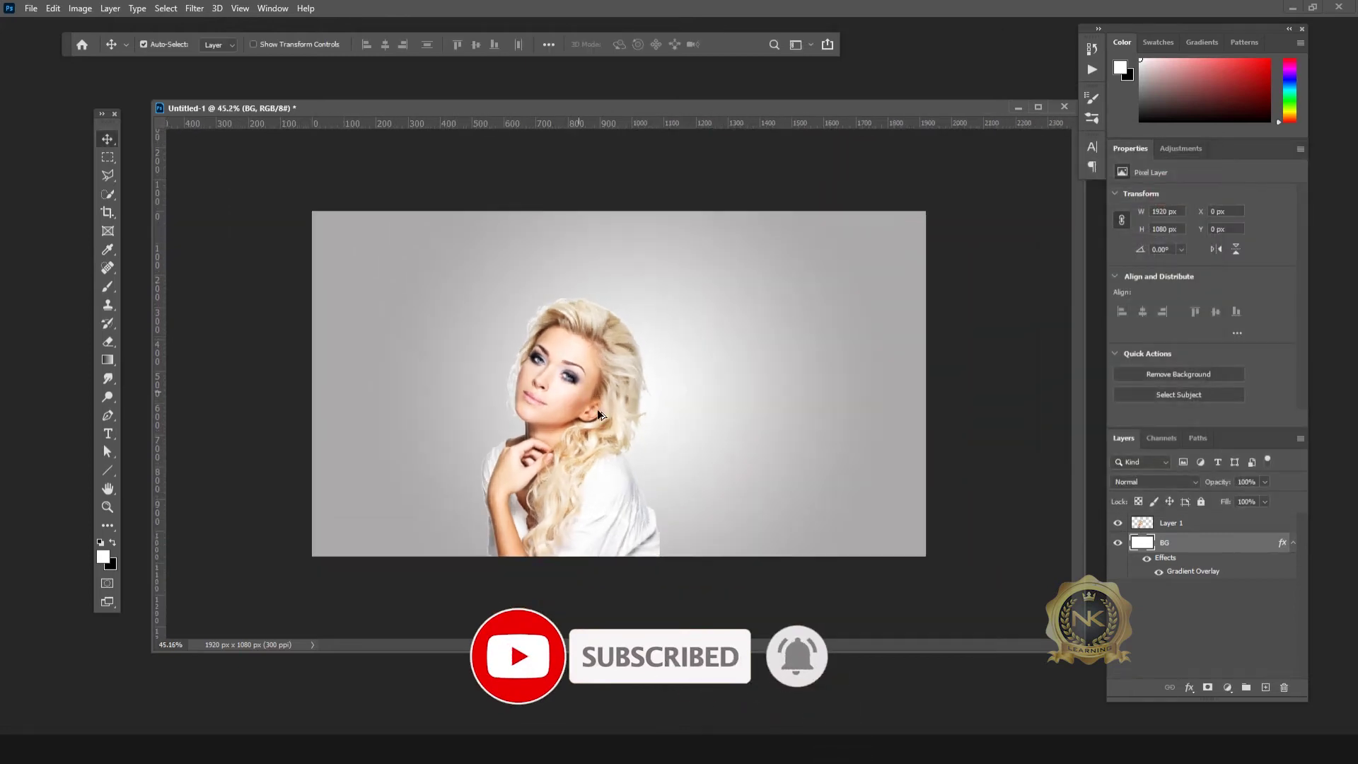
- Nudge the woman 18 px right and rename Layer 1 to Model -1
{"action": "left_click_drag", "start_coordinate": [608, 424], "coordinate": [613, 466]}
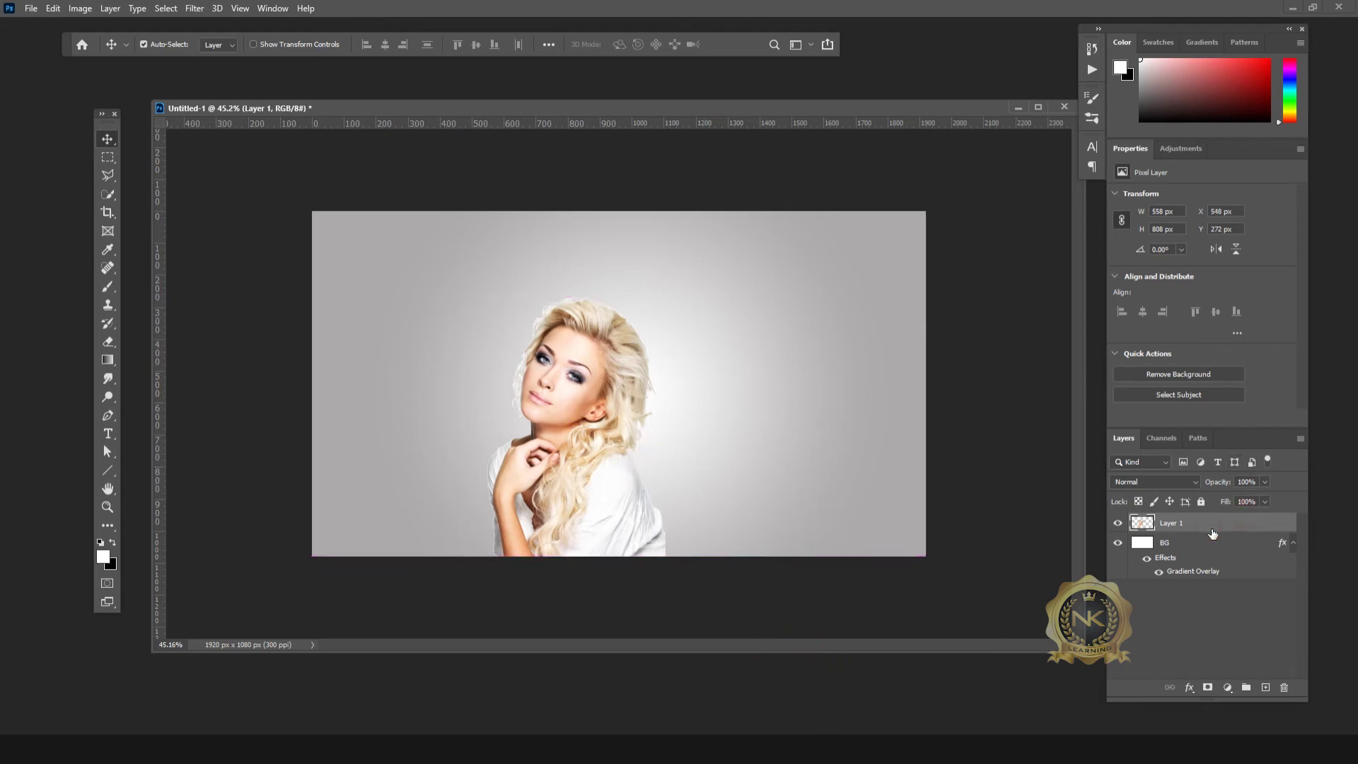
{"action": "double_click", "coordinate": [1167, 524]}
{"action": "key", "text": "Return"}
- Duplicate Model -1 twice, name the copies Model -2 and Model -3, then reselect Model -1
{"action": "key", "text": "ctrl+j"}
{"action": "key", "text": "ctrl+j"}
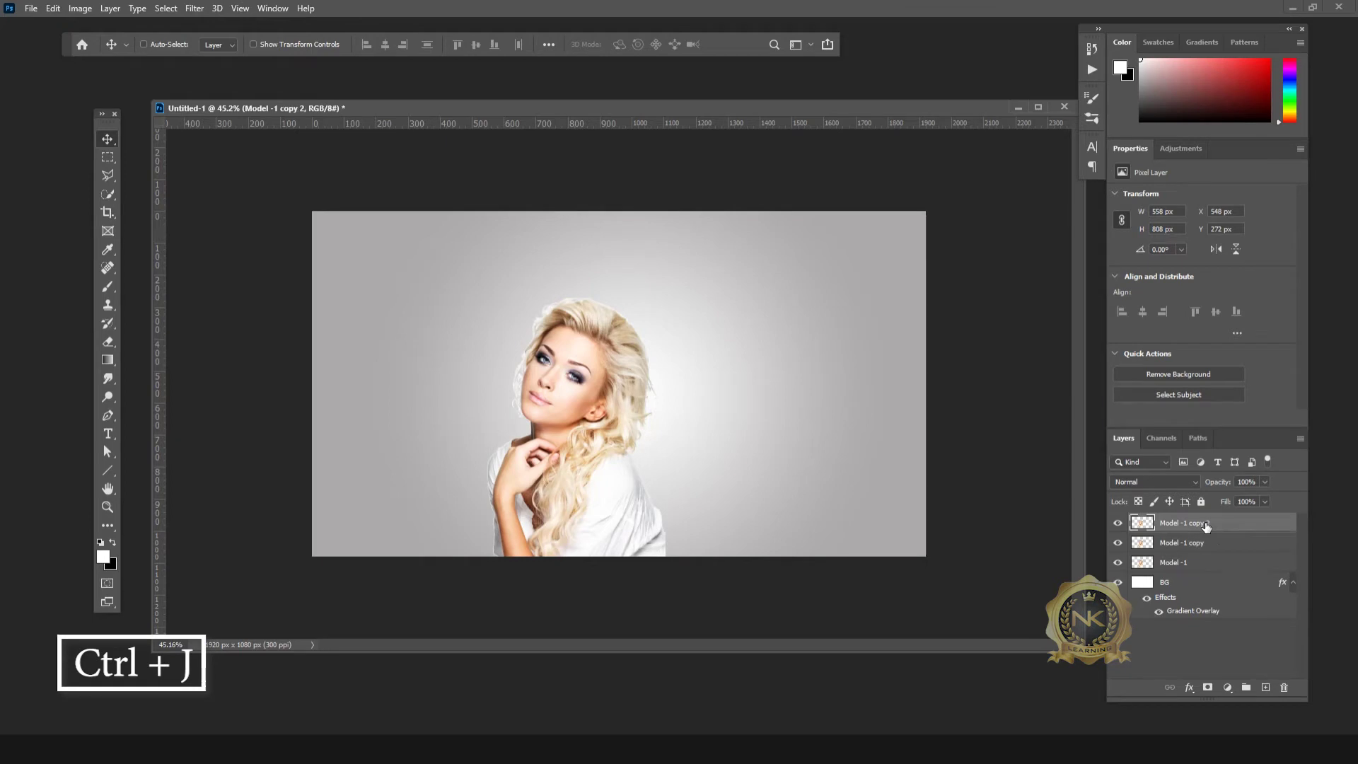
{"action": "left_click", "coordinate": [1213, 543]}
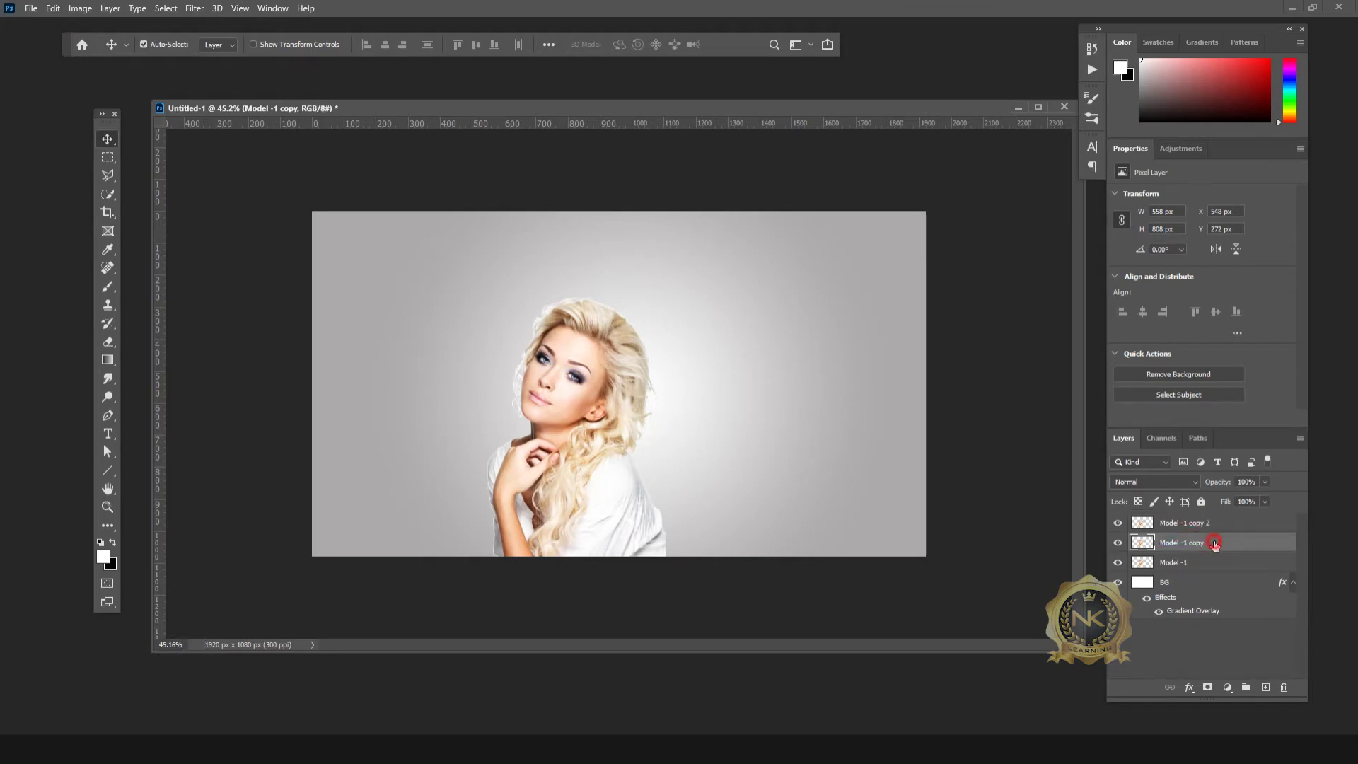
{"action": "double_click", "coordinate": [1204, 543]}
{"action": "left_click_drag", "start_coordinate": [1210, 542], "coordinate": [1185, 544]}
{"action": "type", "text": "2"}
{"action": "left_click", "coordinate": [1185, 522]}
{"action": "double_click", "coordinate": [1185, 522]}
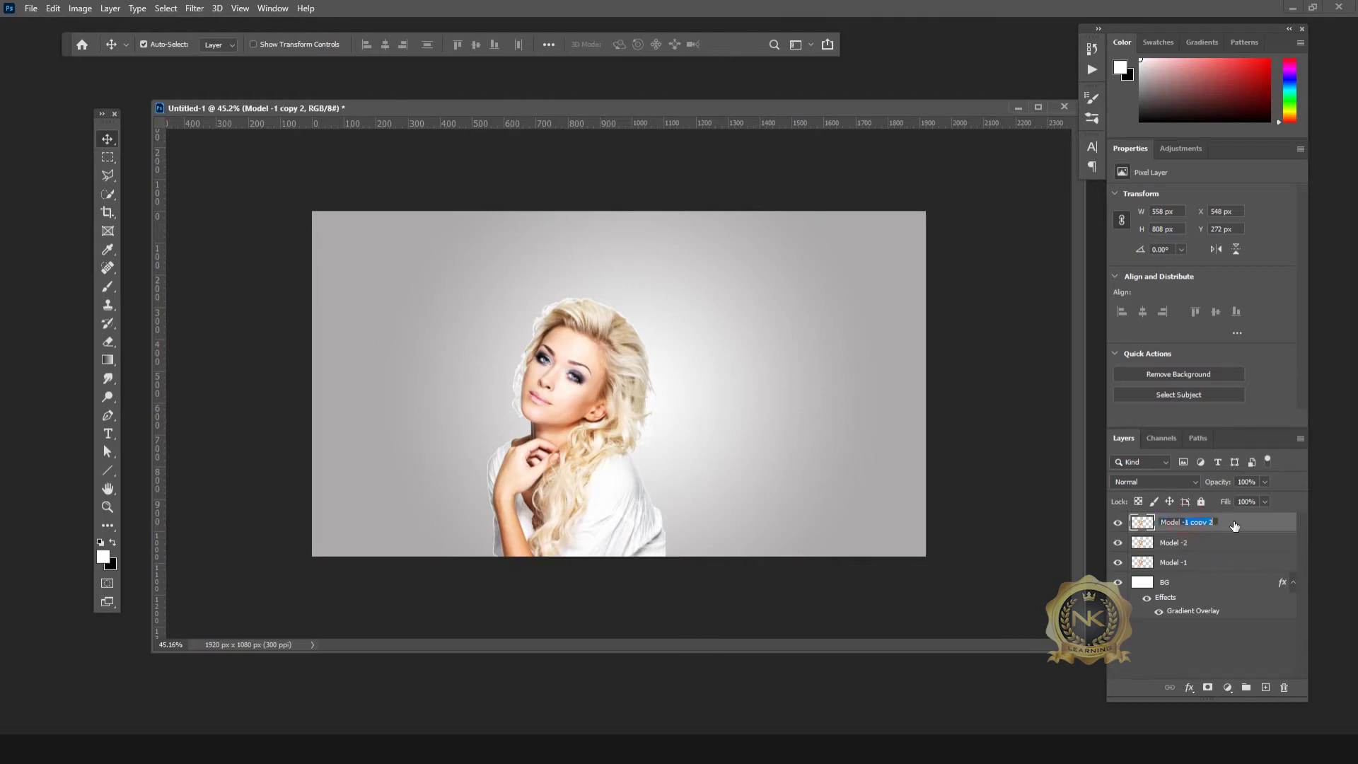
{"action": "type", "text": "3"}
{"action": "key", "text": "Return"}
{"action": "left_click", "coordinate": [1207, 561]}
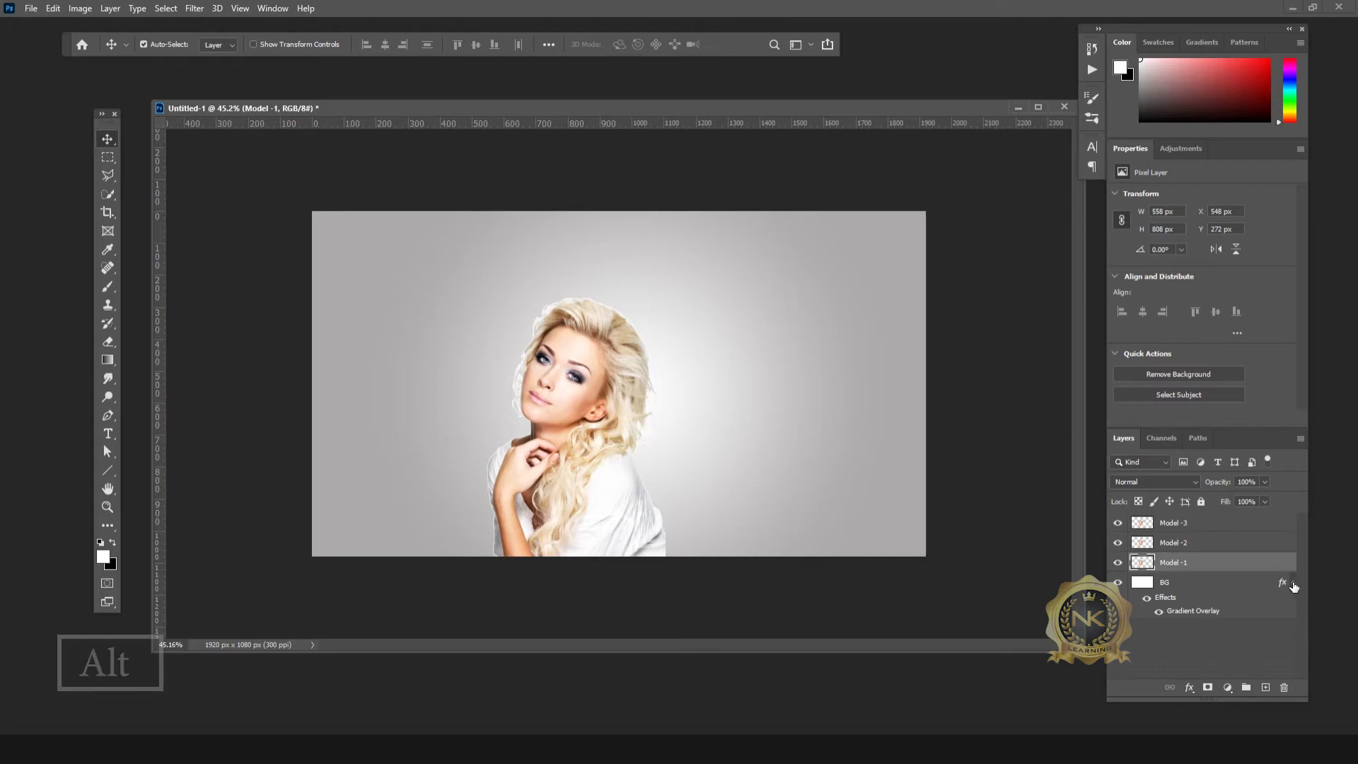
- Give Model -1 an all-black layer mask and load the Legacy Brushes set
{"action": "left_click", "coordinate": [1207, 686], "text": "alt"}
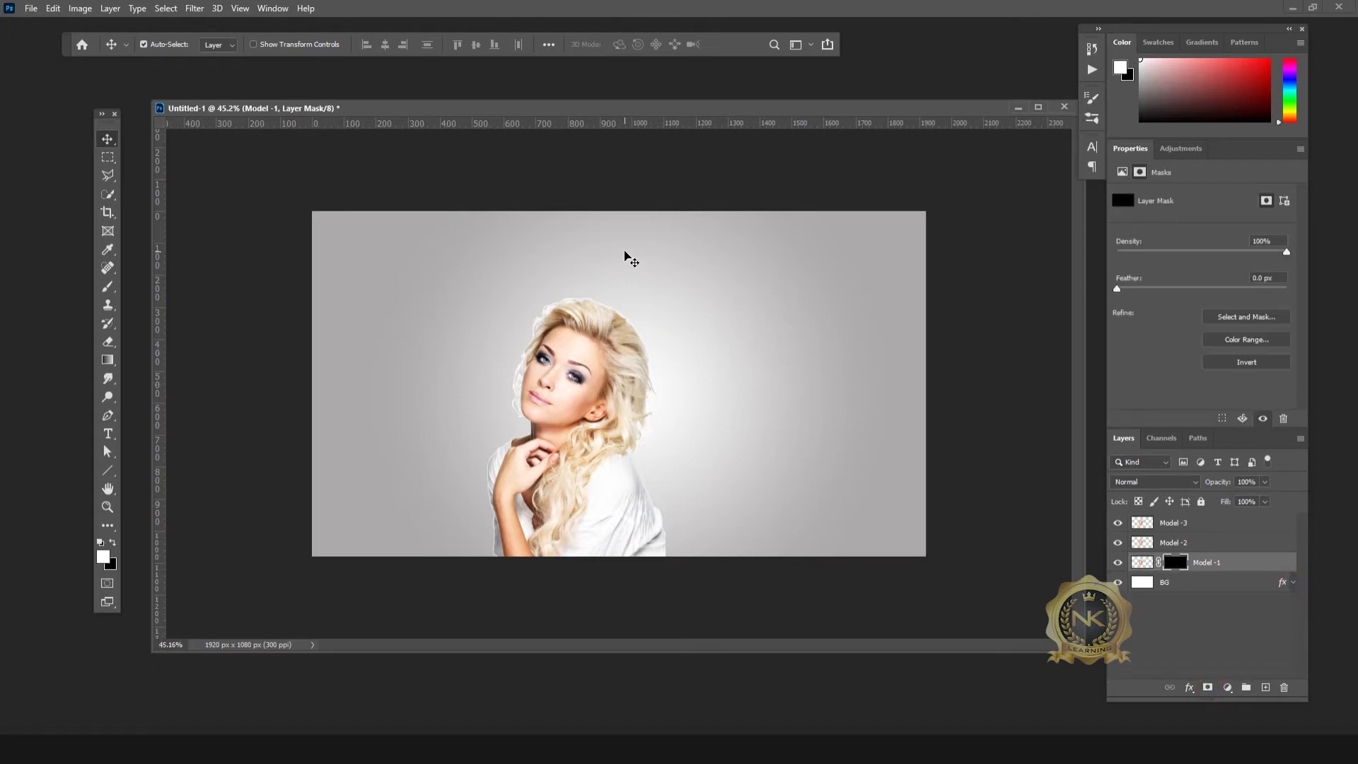
{"action": "key", "text": "b"}
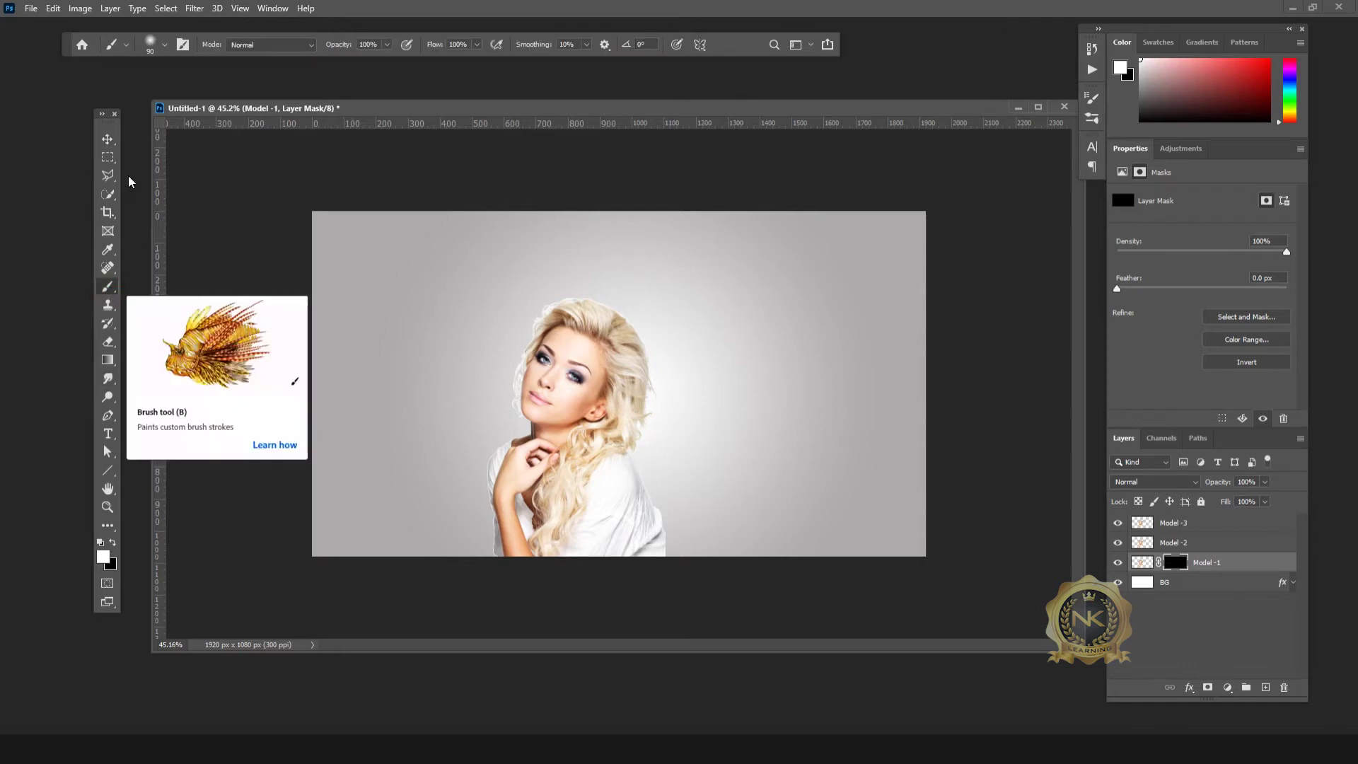
{"action": "left_click", "coordinate": [165, 46]}
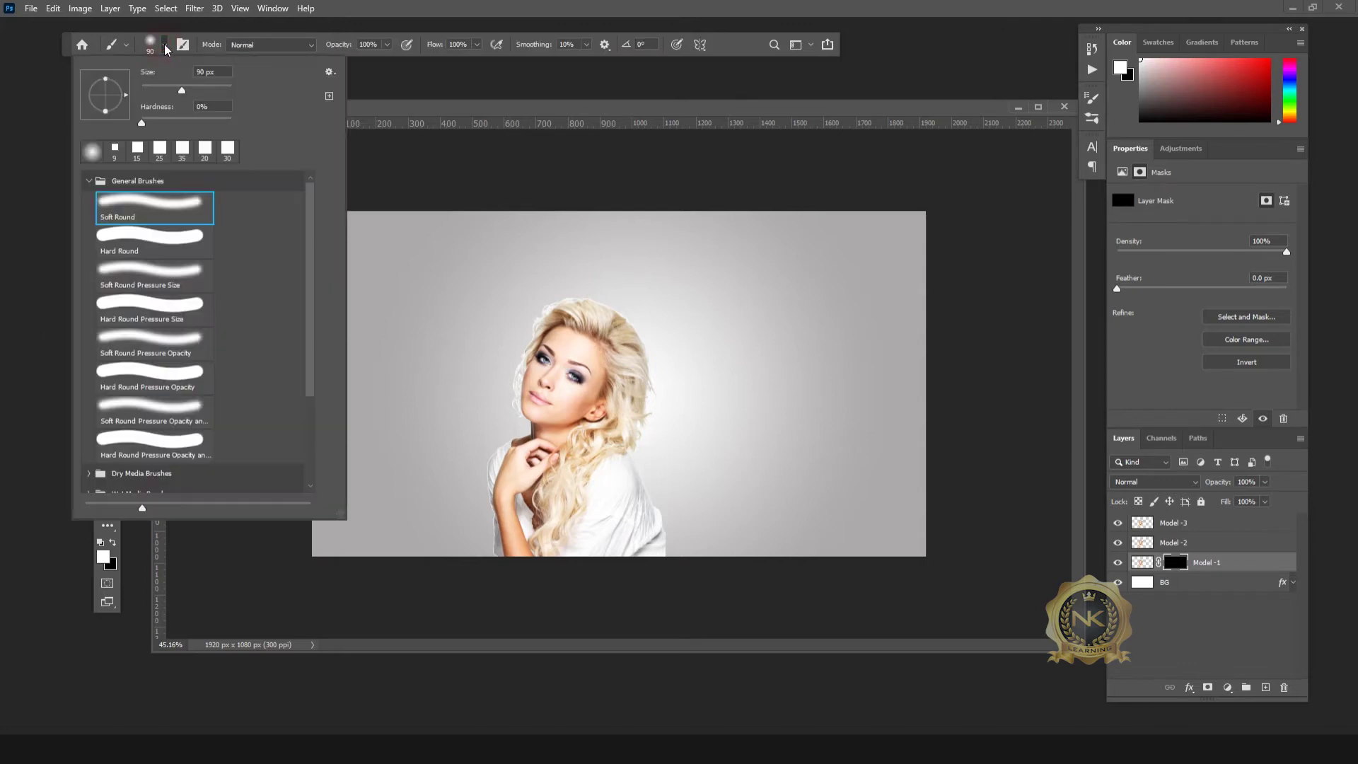
{"action": "scroll", "coordinate": [314, 264], "scroll_direction": "down", "scroll_amount": 5}
{"action": "scroll", "coordinate": [314, 263], "scroll_direction": "up", "scroll_amount": 5}
{"action": "left_click", "coordinate": [328, 71]}
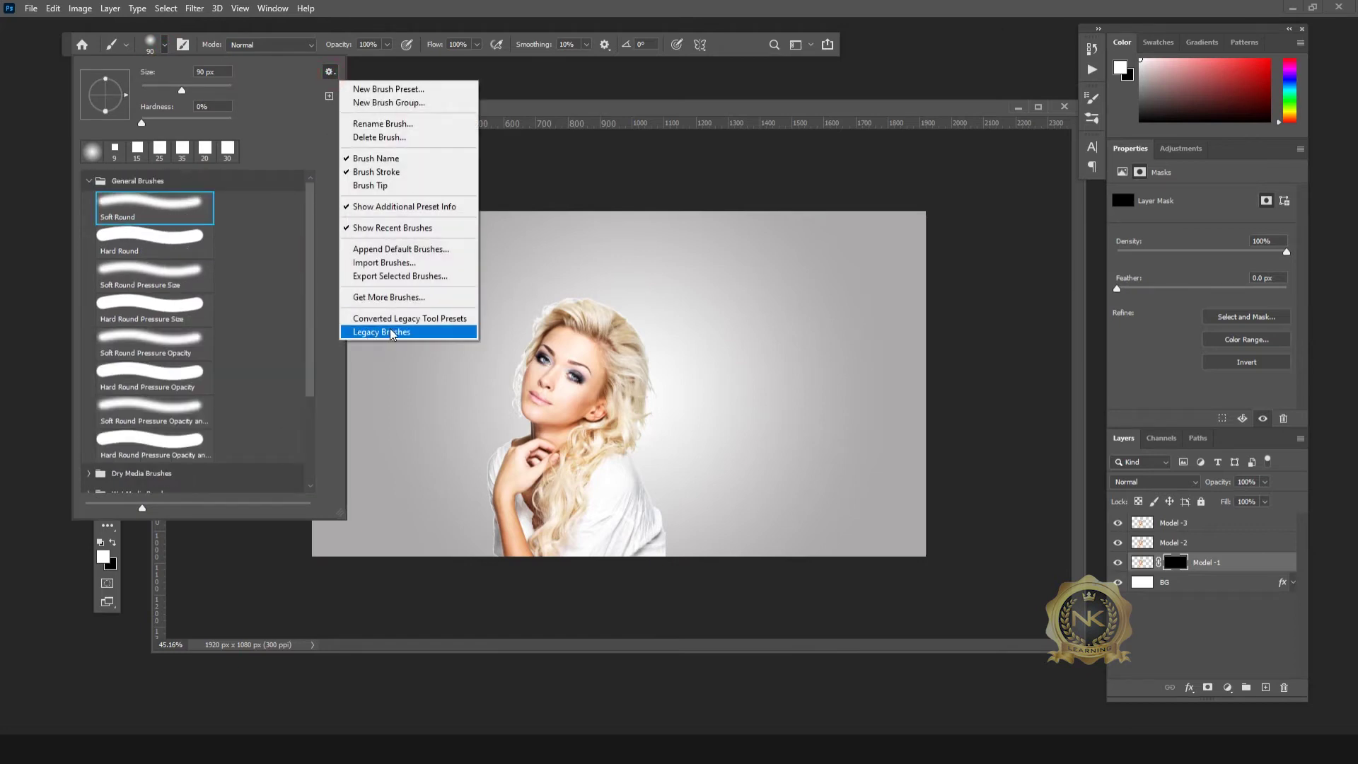
{"action": "left_click", "coordinate": [365, 332]}
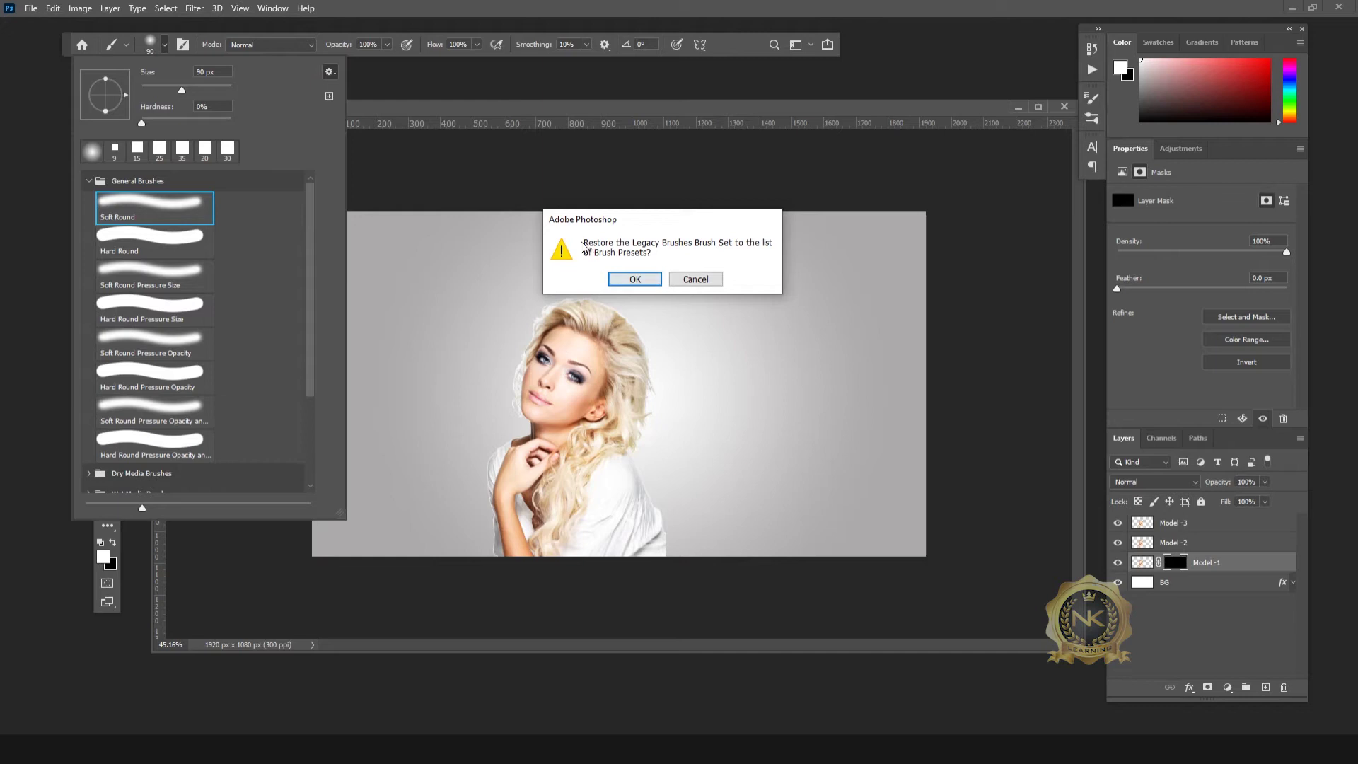
{"action": "left_click", "coordinate": [634, 278]}
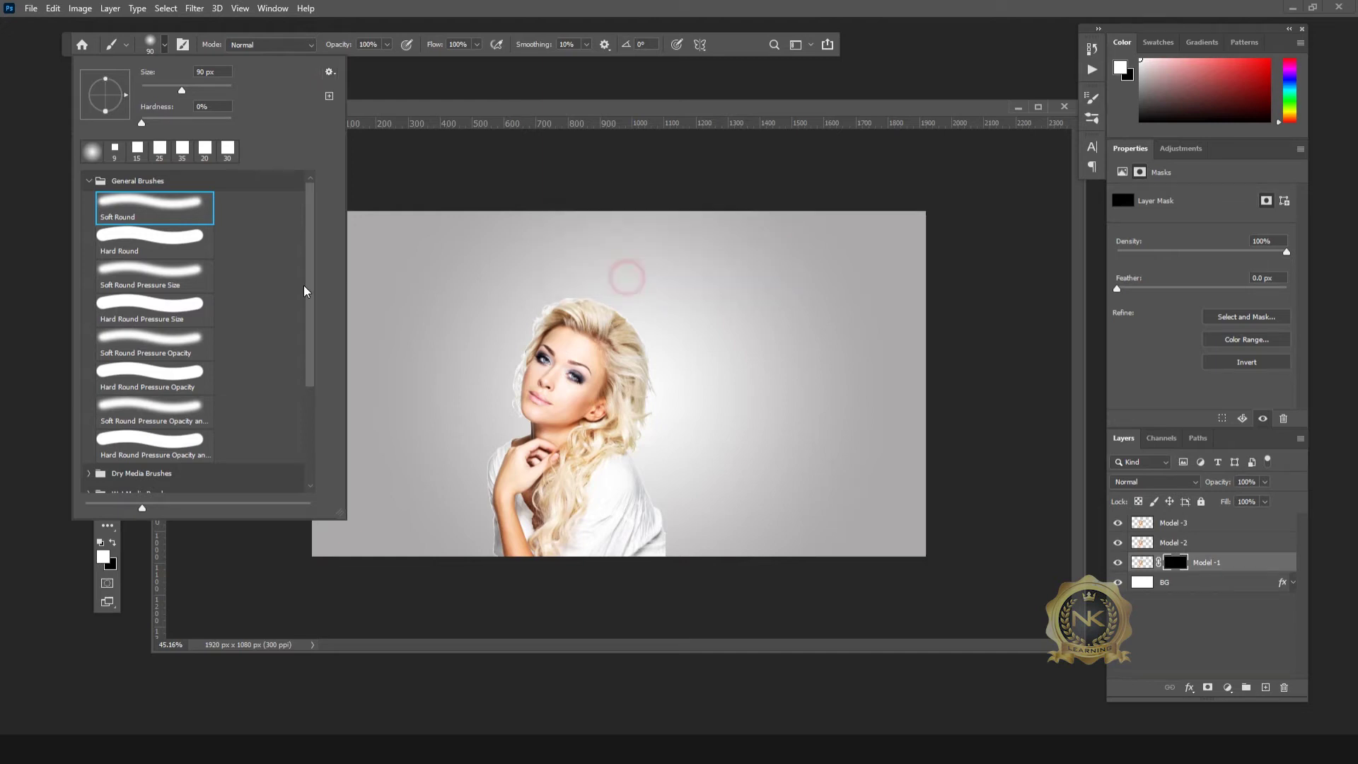
- Choose the Hard Square 20 pixels brush from the legacy Square Brushes
{"action": "left_click_drag", "start_coordinate": [306, 226], "coordinate": [309, 396]}
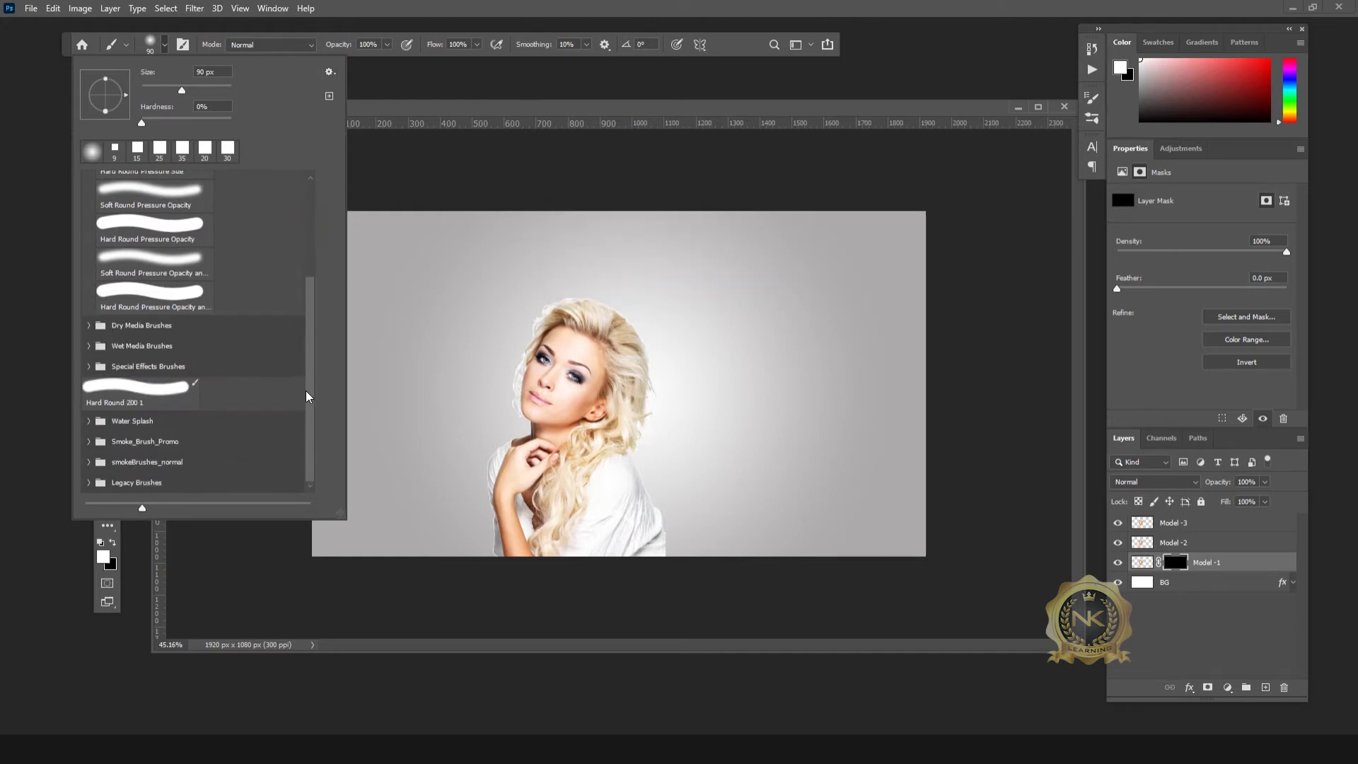
{"action": "left_click", "coordinate": [88, 485]}
{"action": "left_click_drag", "start_coordinate": [305, 351], "coordinate": [298, 461]}
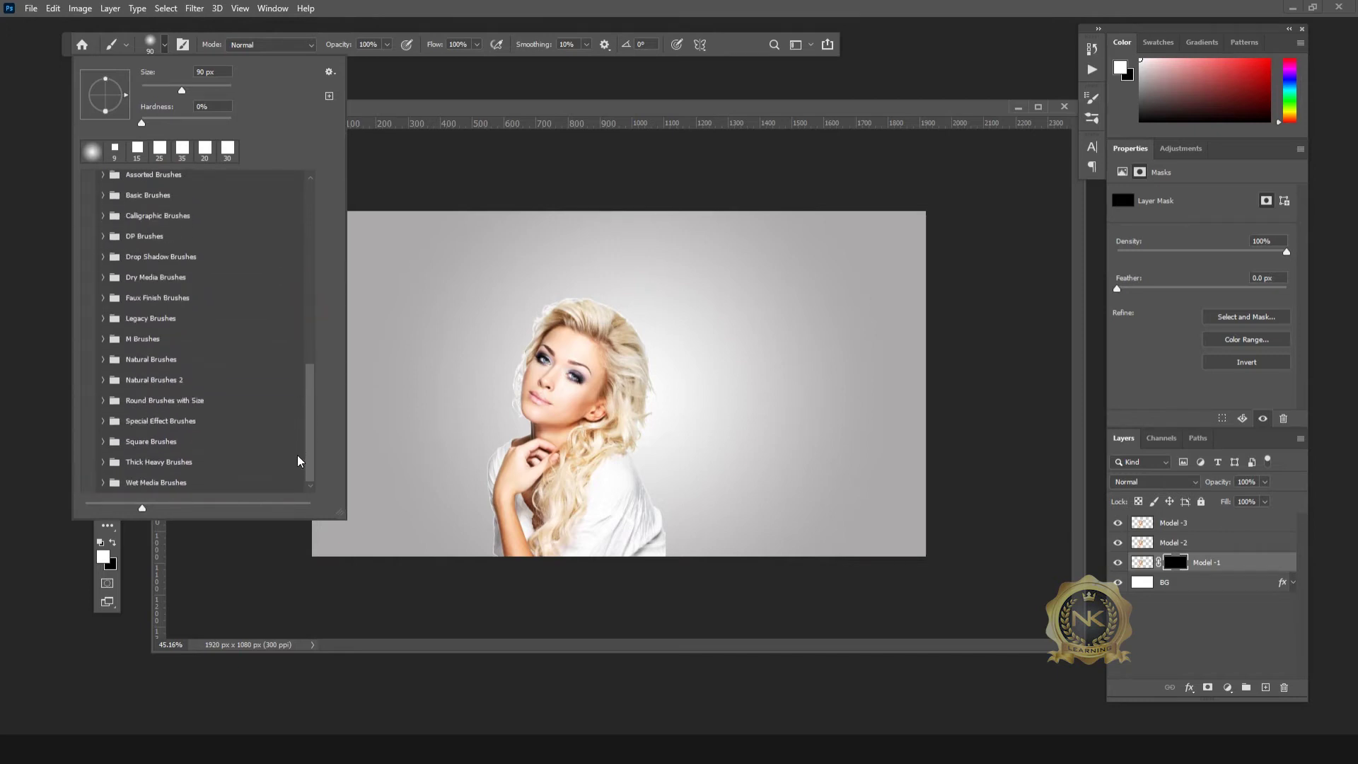
{"action": "left_click", "coordinate": [103, 442]}
{"action": "left_click_drag", "start_coordinate": [310, 311], "coordinate": [309, 438]}
{"action": "left_click", "coordinate": [181, 374]}
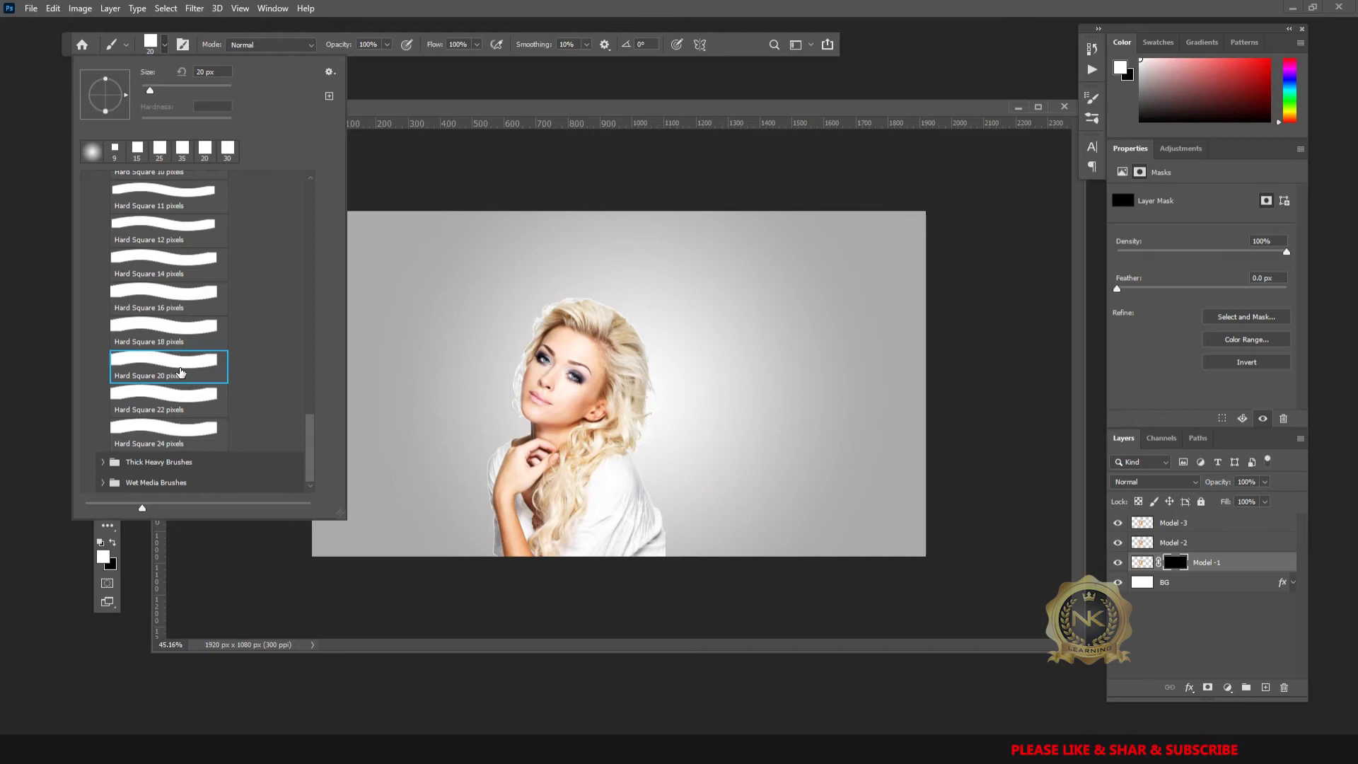
{"action": "left_click", "coordinate": [164, 44]}
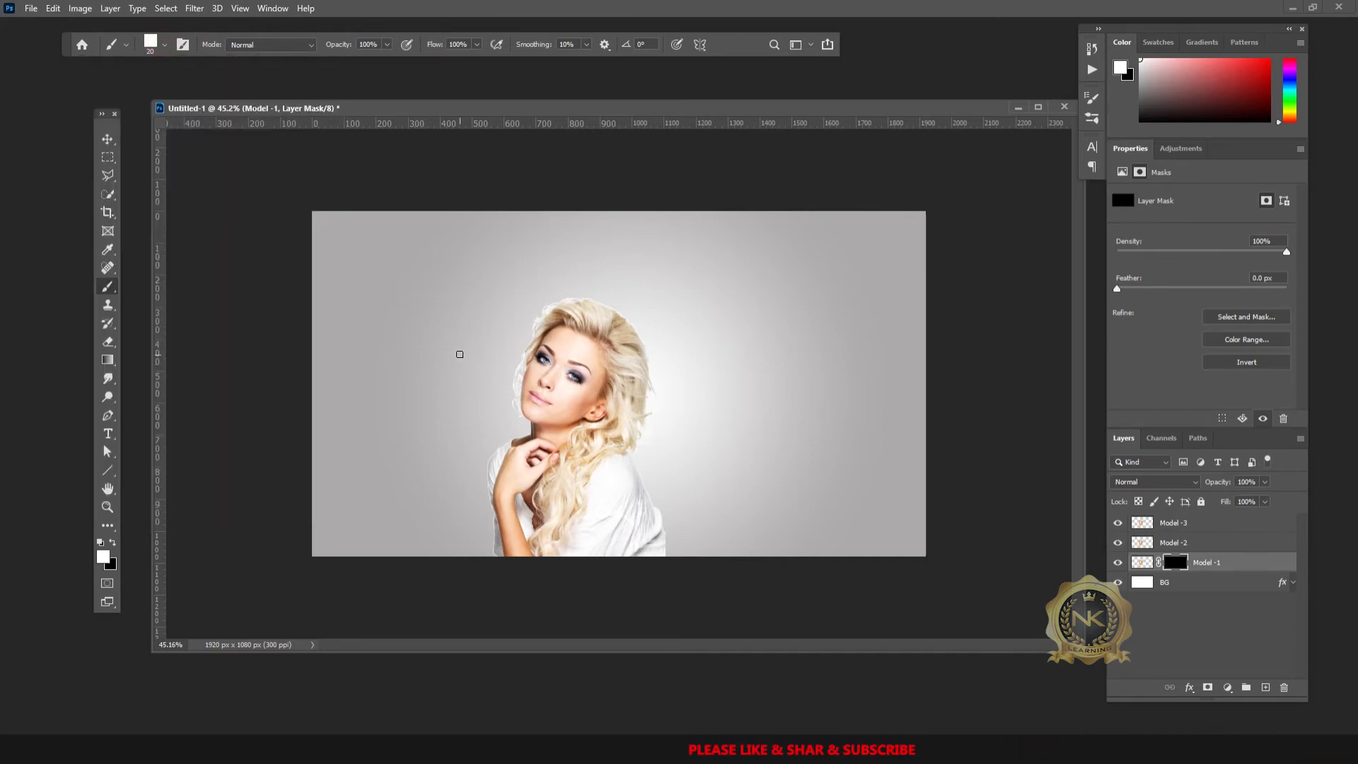
- Set the brush tip spacing to 150% in Brush Settings
{"action": "left_click", "coordinate": [271, 9]}
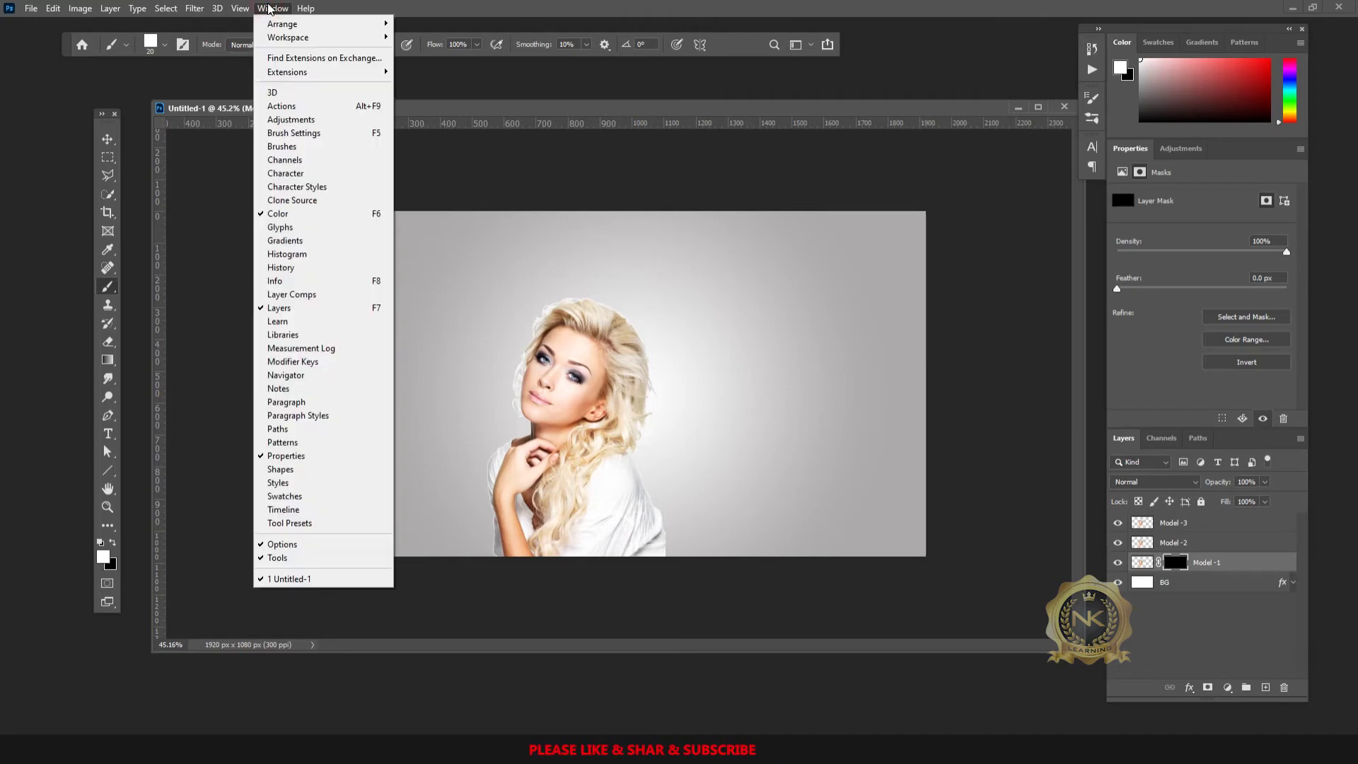
{"action": "left_click", "coordinate": [293, 134]}
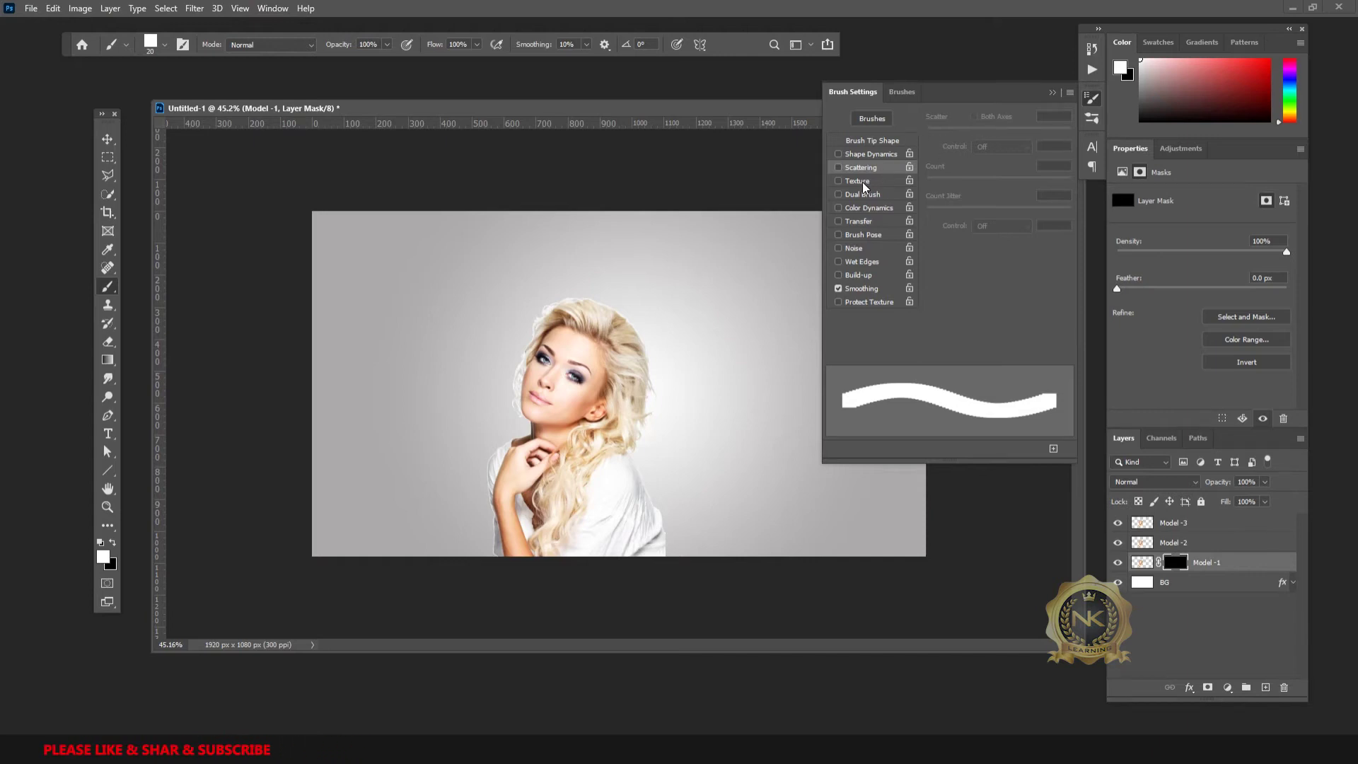
{"action": "left_click", "coordinate": [860, 141]}
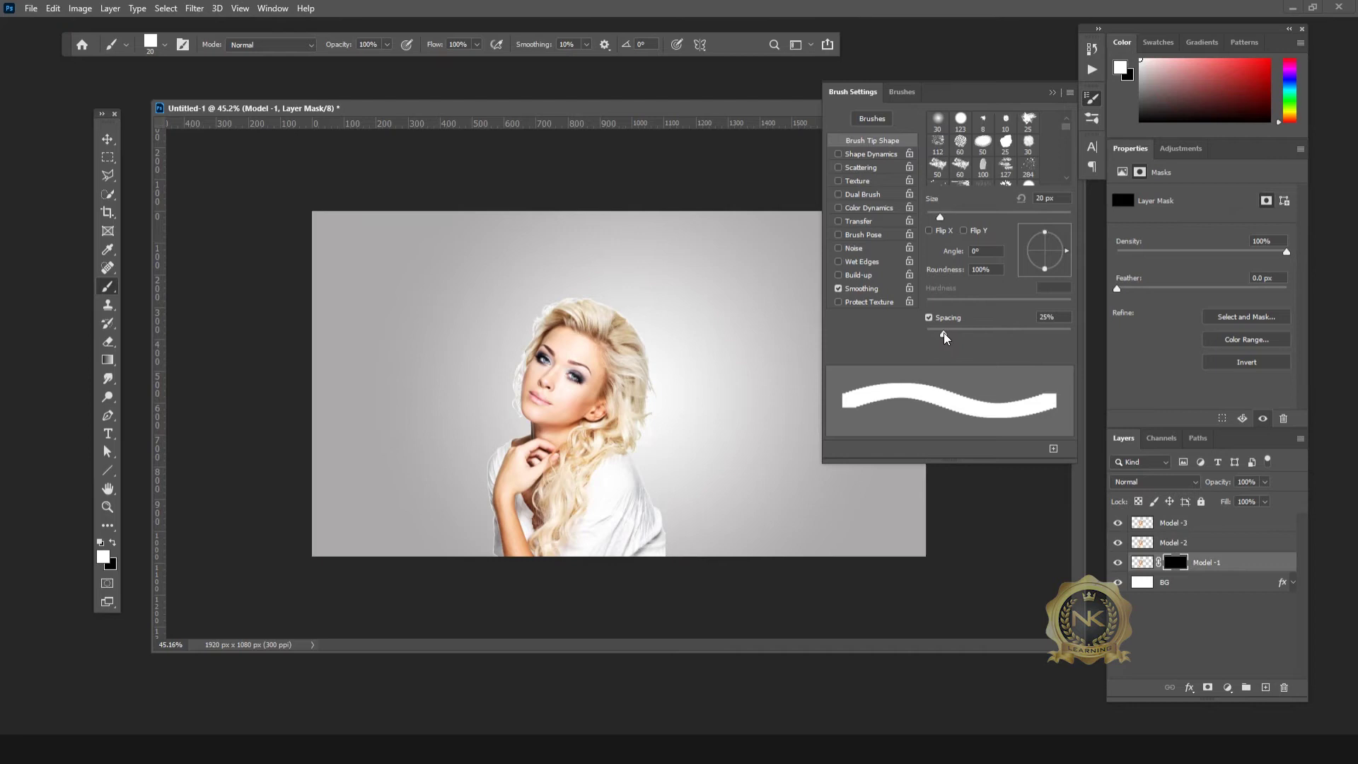
{"action": "left_click_drag", "start_coordinate": [945, 336], "coordinate": [1023, 334]}
{"action": "type", "text": "50"}
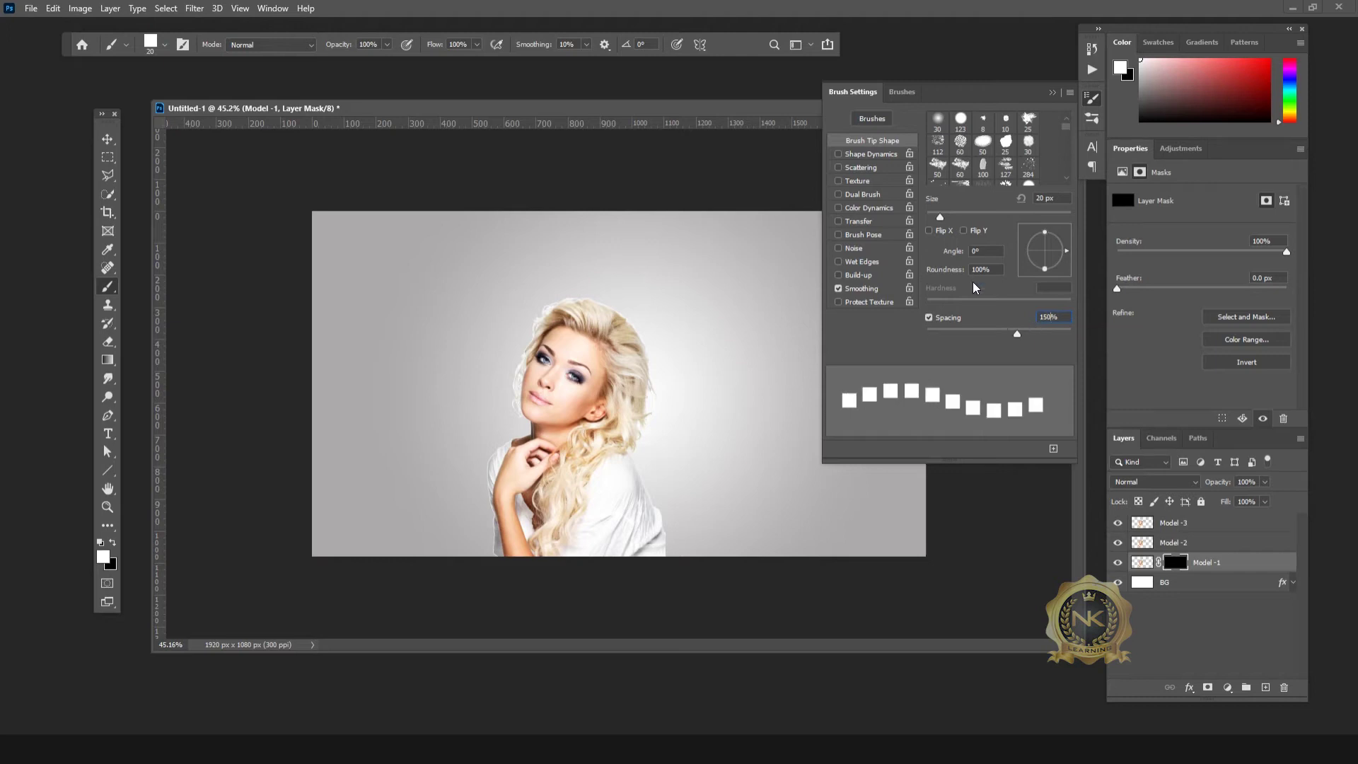
- Enable Shape Dynamics with 70% Size Jitter and Scattering at 1000%
{"action": "left_click", "coordinate": [871, 155]}
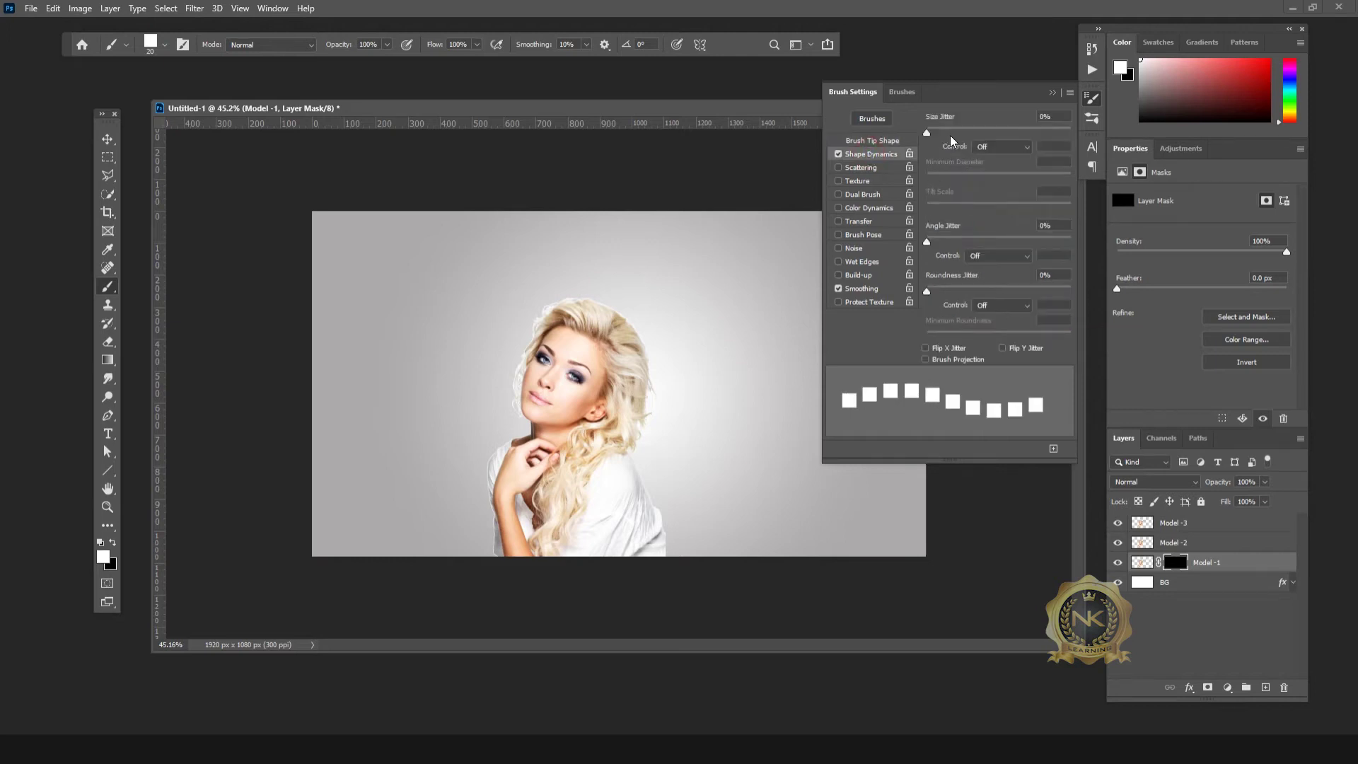
{"action": "mouse_move", "coordinate": [931, 132]}
{"action": "left_mouse_down"}
{"action": "mouse_move", "coordinate": [1012, 133]}
{"action": "mouse_move", "coordinate": [997, 144]}
{"action": "left_mouse_up"}
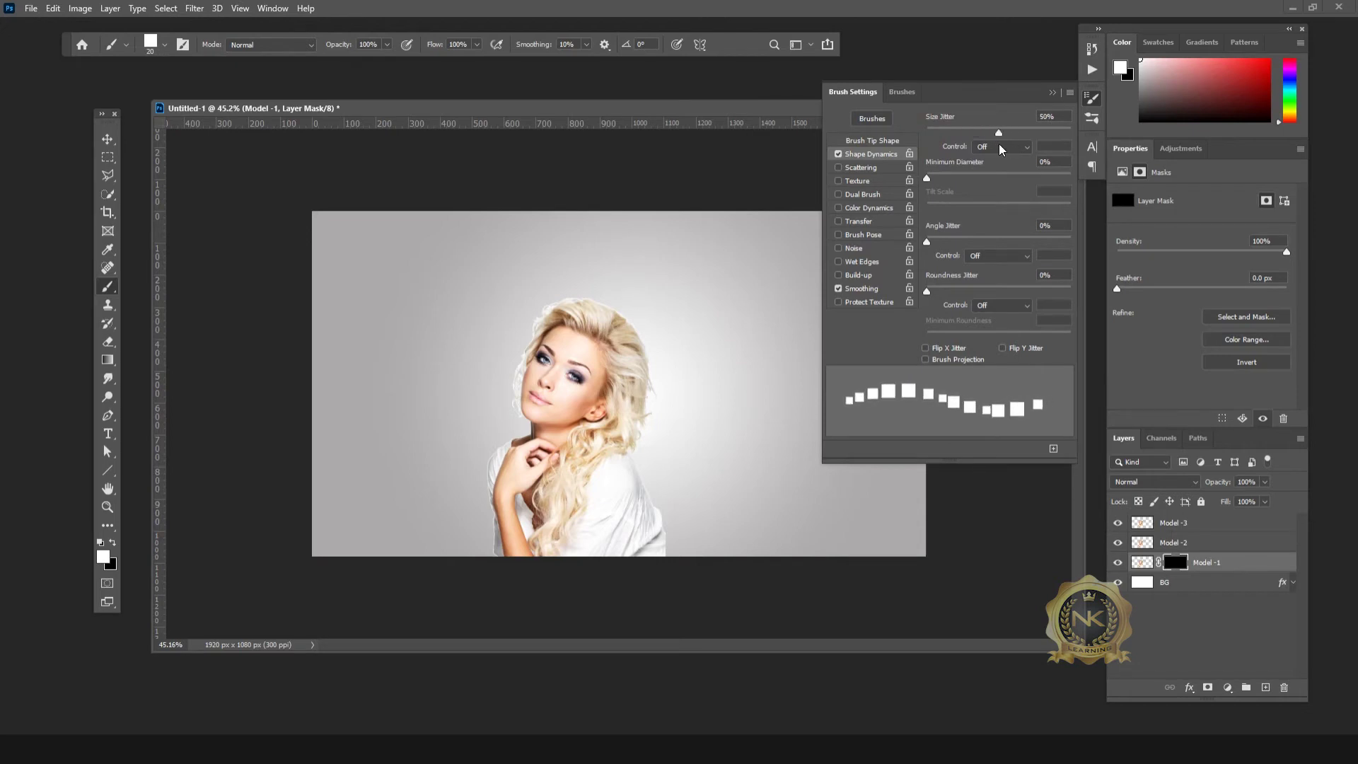
{"action": "left_click", "coordinate": [860, 167]}
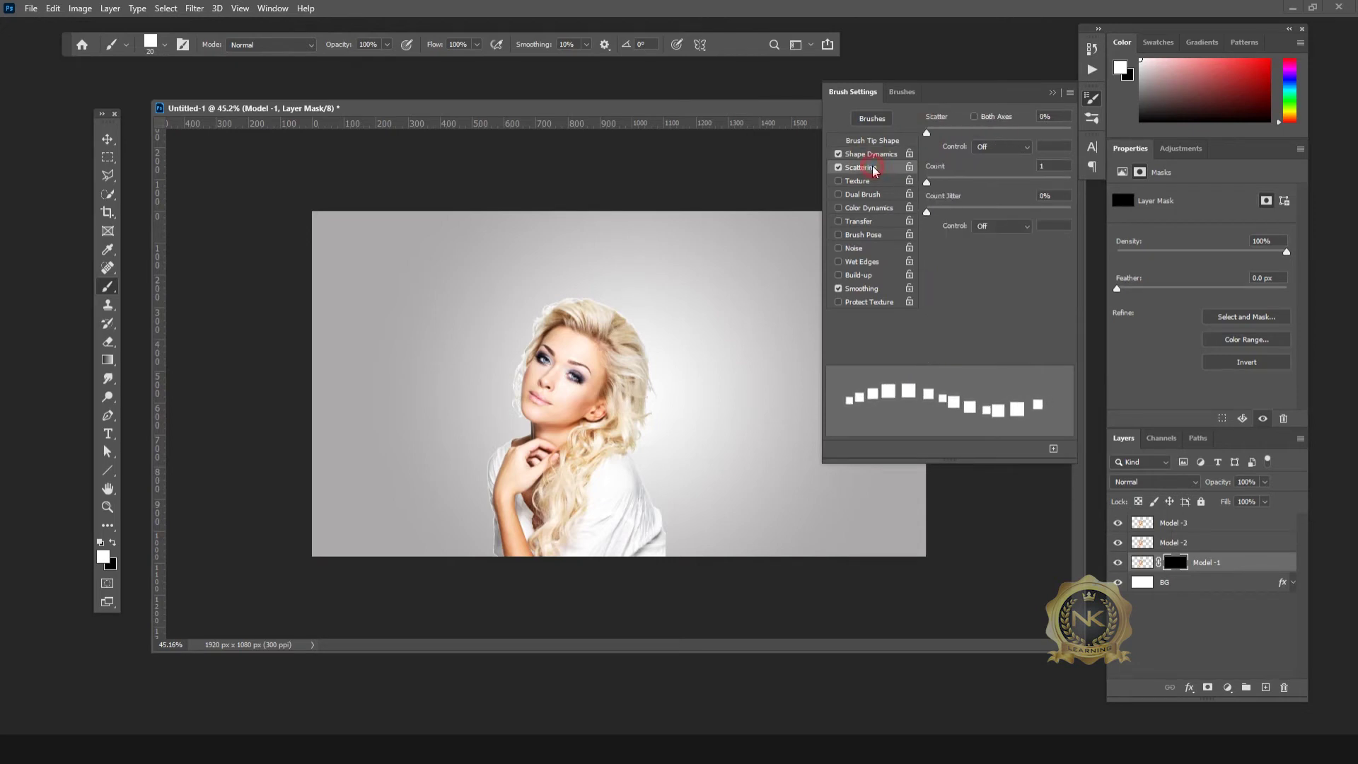
{"action": "left_click_drag", "start_coordinate": [926, 133], "coordinate": [1101, 137]}
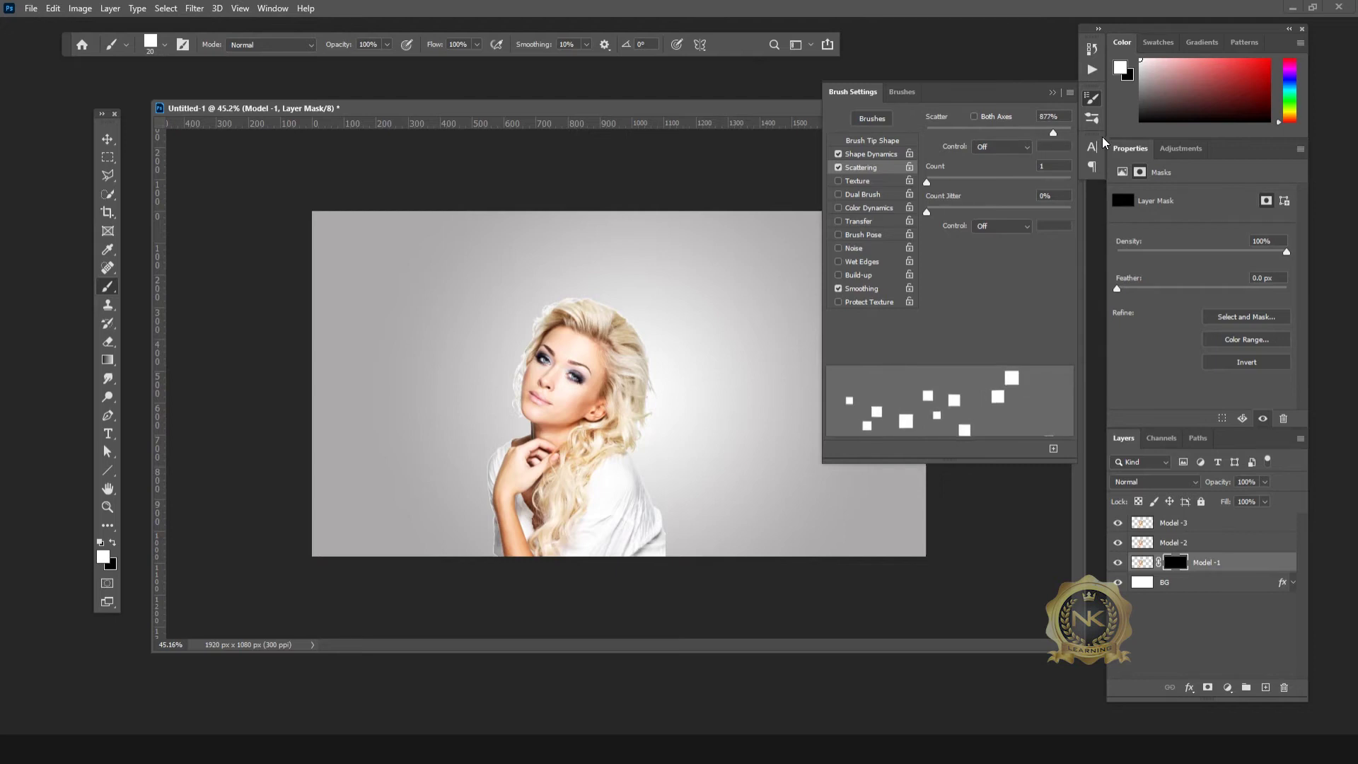
{"action": "left_click", "coordinate": [872, 154]}
{"action": "mouse_move", "coordinate": [999, 132]}
{"action": "left_mouse_down"}
{"action": "mouse_move", "coordinate": [1082, 138]}
{"action": "mouse_move", "coordinate": [1007, 139]}
{"action": "mouse_move", "coordinate": [1028, 138]}
{"action": "left_mouse_up"}
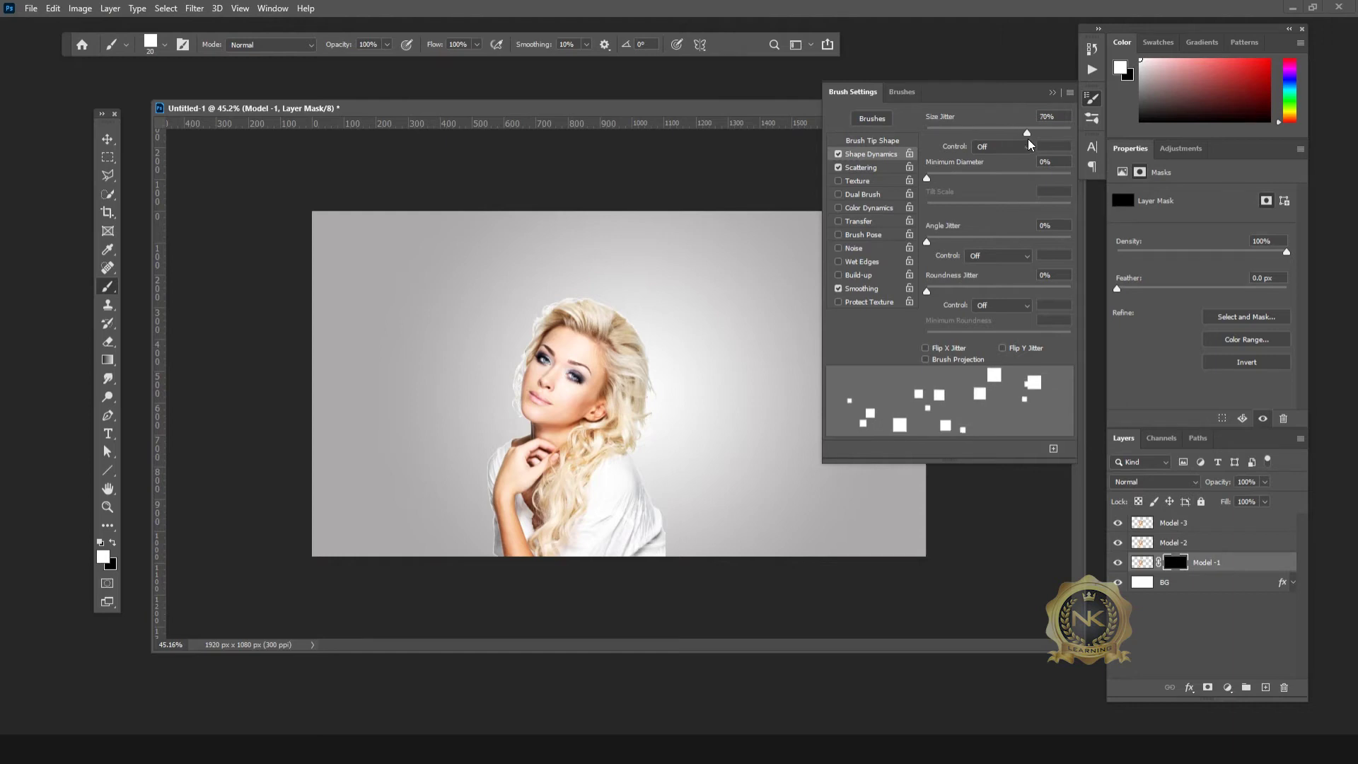
{"action": "left_click", "coordinate": [1093, 102]}
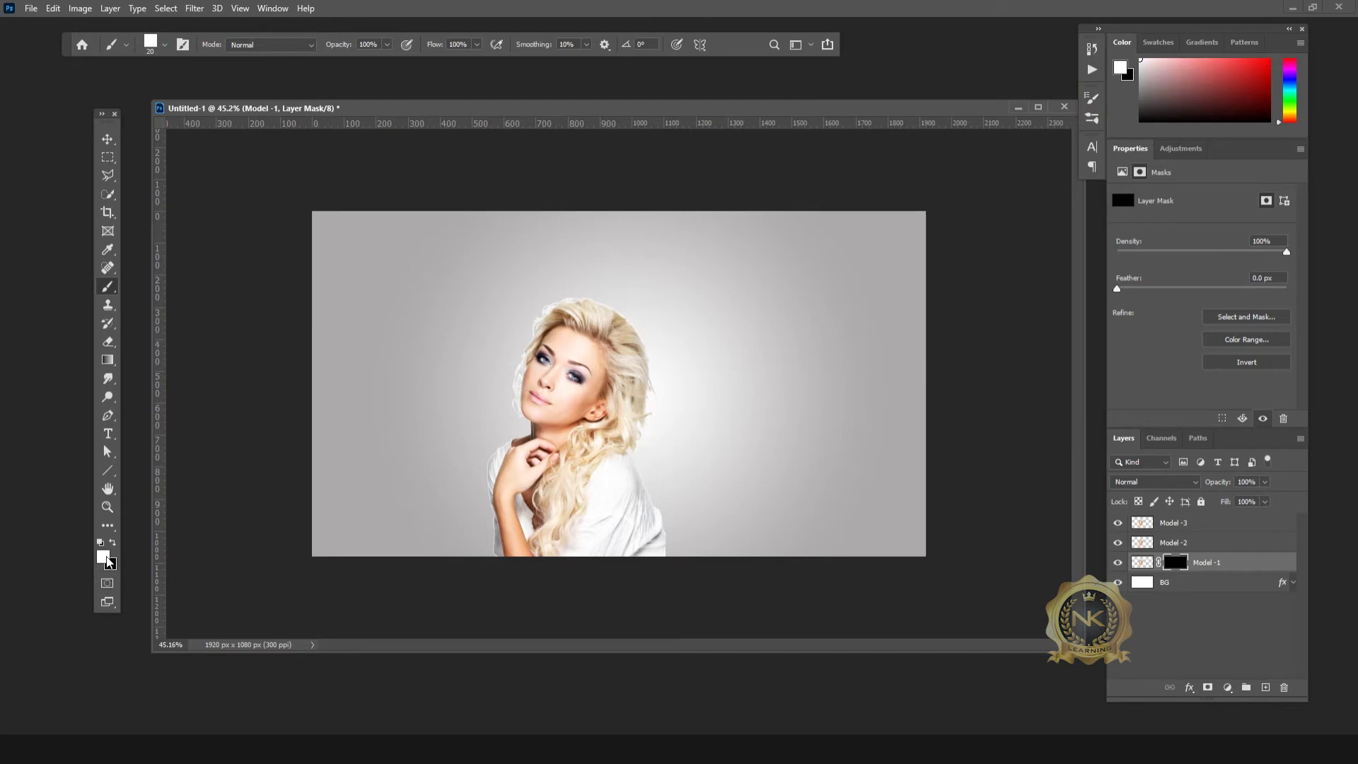
- Set white foreground, hide Model -2 and Model -3, and lower Model -1's mask density
{"action": "left_click", "coordinate": [104, 555]}
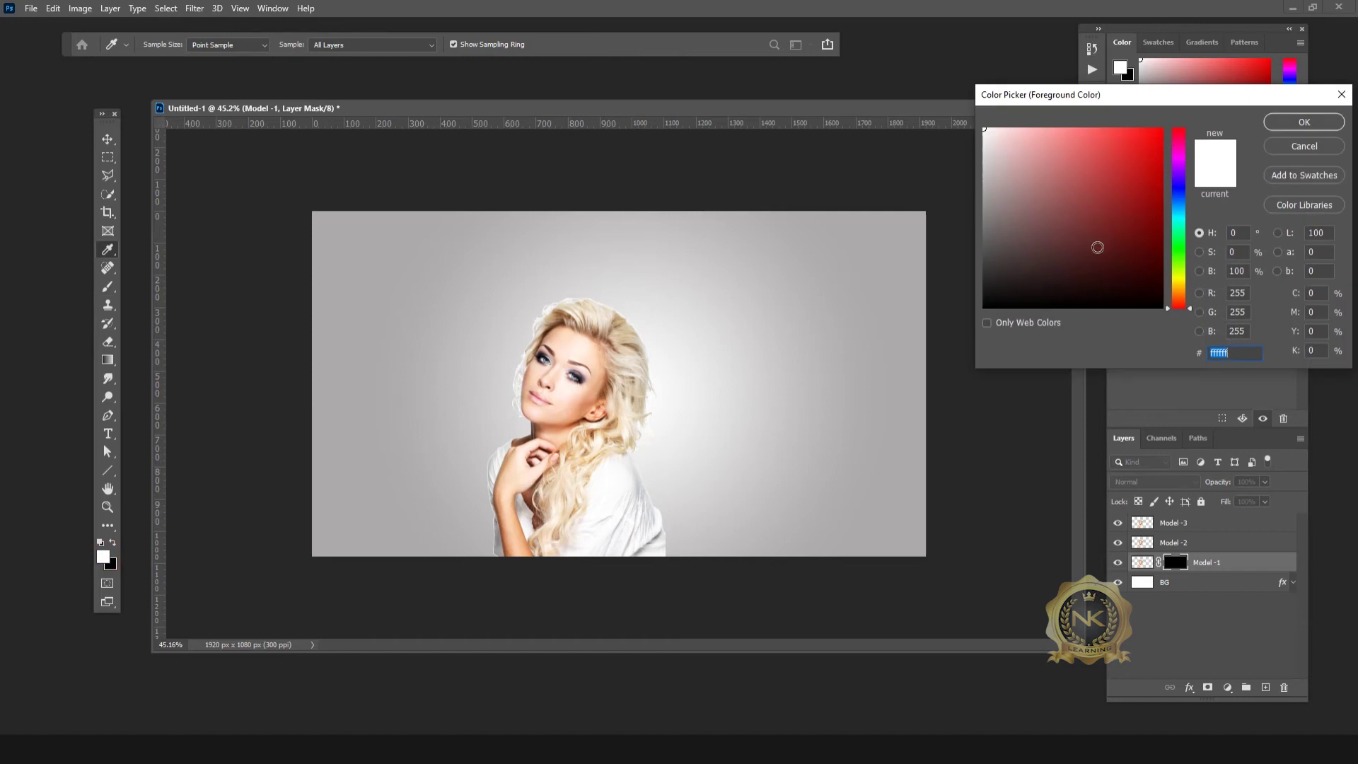
{"action": "left_click", "coordinate": [1285, 121]}
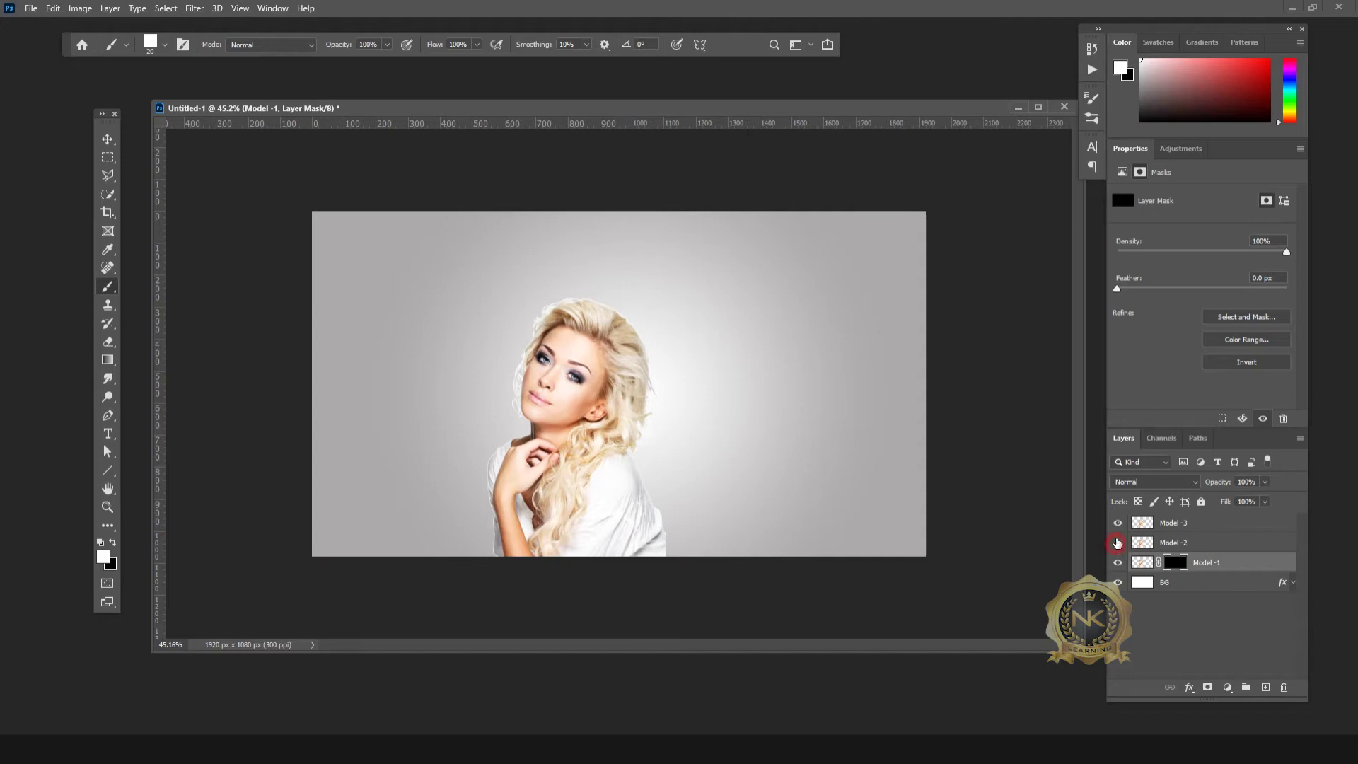
{"action": "left_click_drag", "start_coordinate": [1116, 546], "coordinate": [1117, 523]}
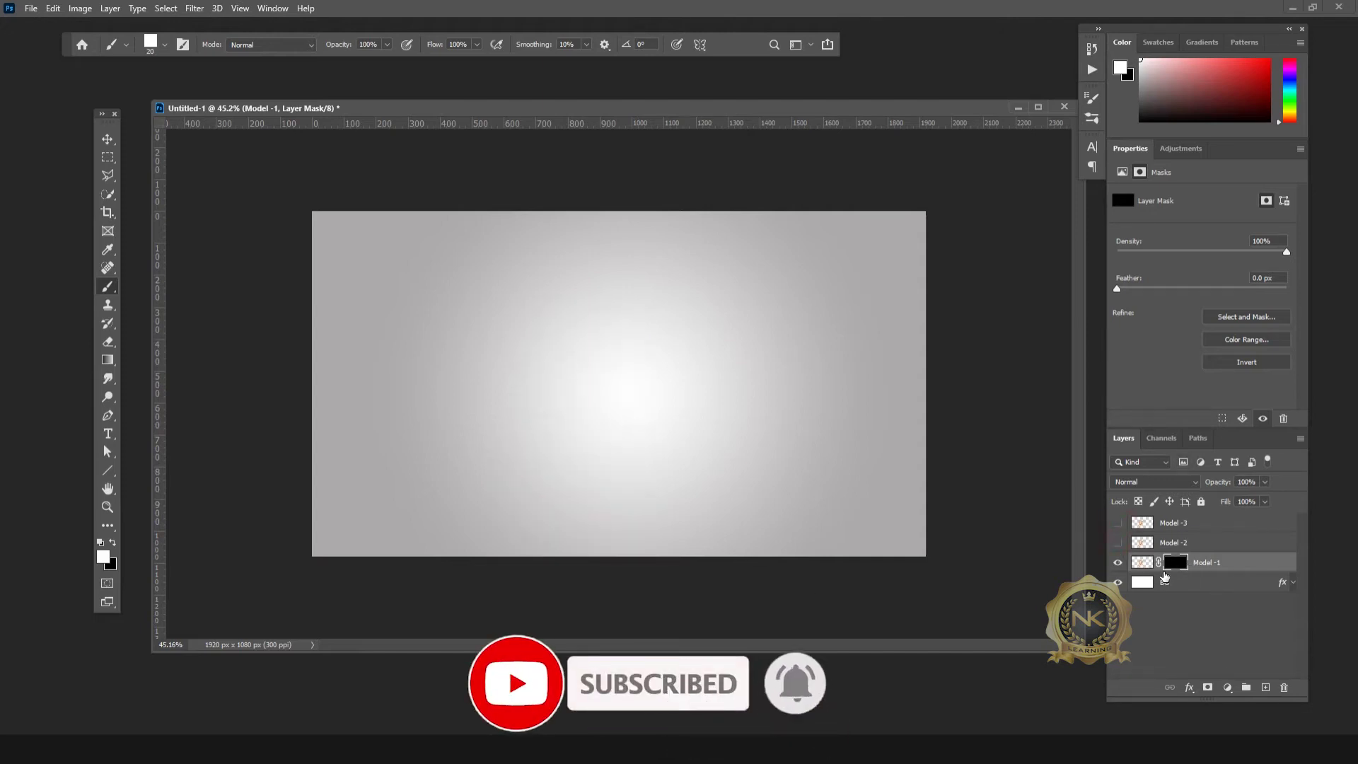
{"action": "left_click_drag", "start_coordinate": [1287, 253], "coordinate": [1241, 252]}
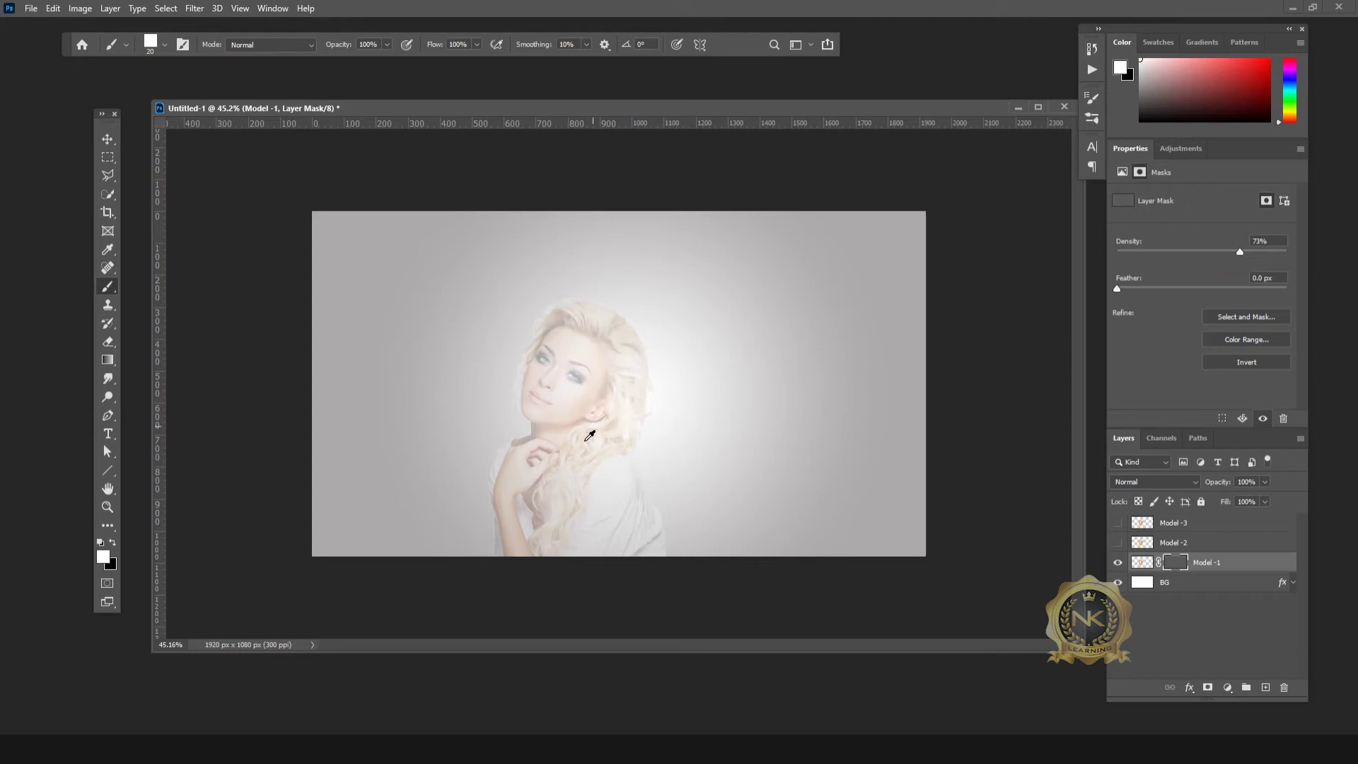
{"action": "scroll", "coordinate": [592, 430], "scroll_direction": "up", "scroll_amount": 2}
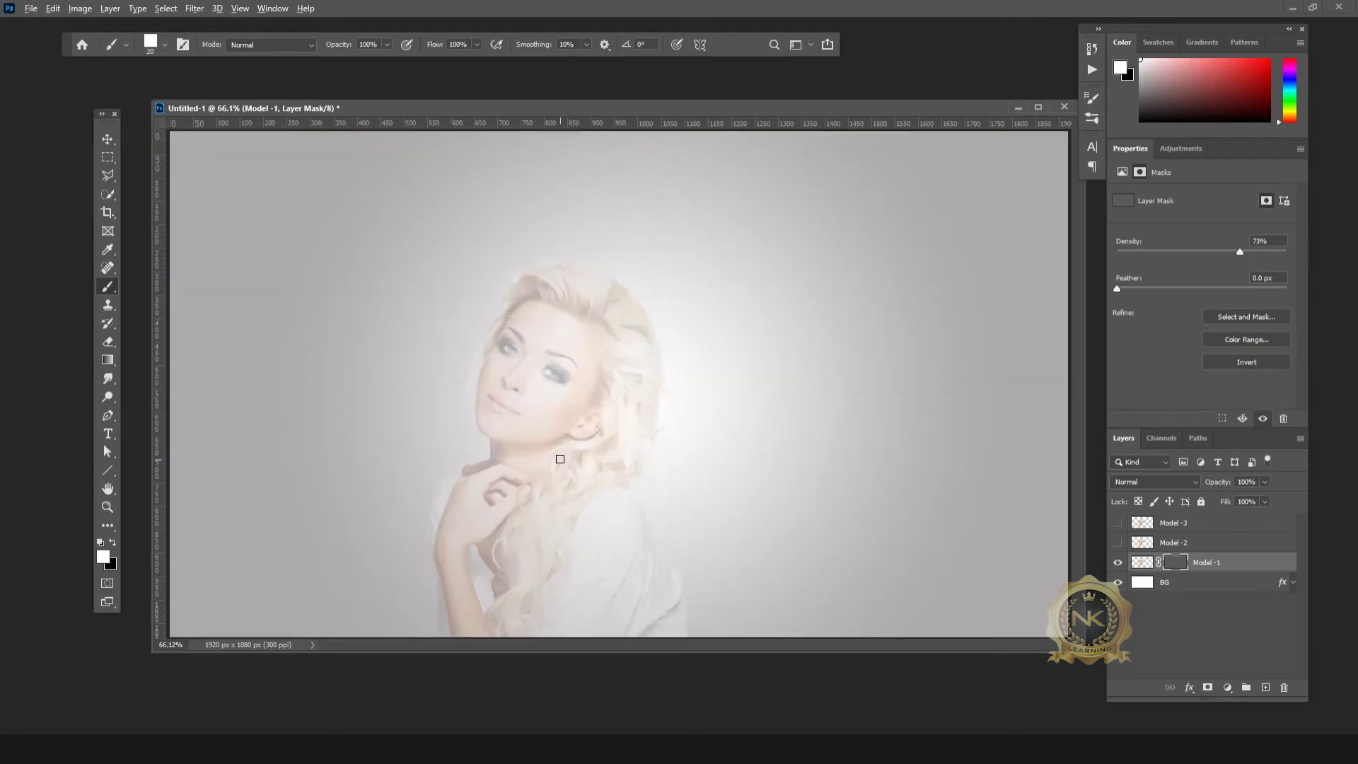
{"action": "scroll", "coordinate": [560, 459], "scroll_direction": "down", "scroll_amount": 1}
- Paint square particles over the face, cheek and hair, then restore mask density to 100%
{"action": "mouse_move", "coordinate": [546, 323]}
{"action": "left_mouse_down"}
{"action": "mouse_move", "coordinate": [575, 460]}
{"action": "mouse_move", "coordinate": [585, 649]}
{"action": "left_mouse_up"}
{"action": "mouse_move", "coordinate": [555, 323]}
{"action": "left_mouse_down"}
{"action": "mouse_move", "coordinate": [580, 353]}
{"action": "mouse_move", "coordinate": [617, 602]}
{"action": "left_mouse_up"}
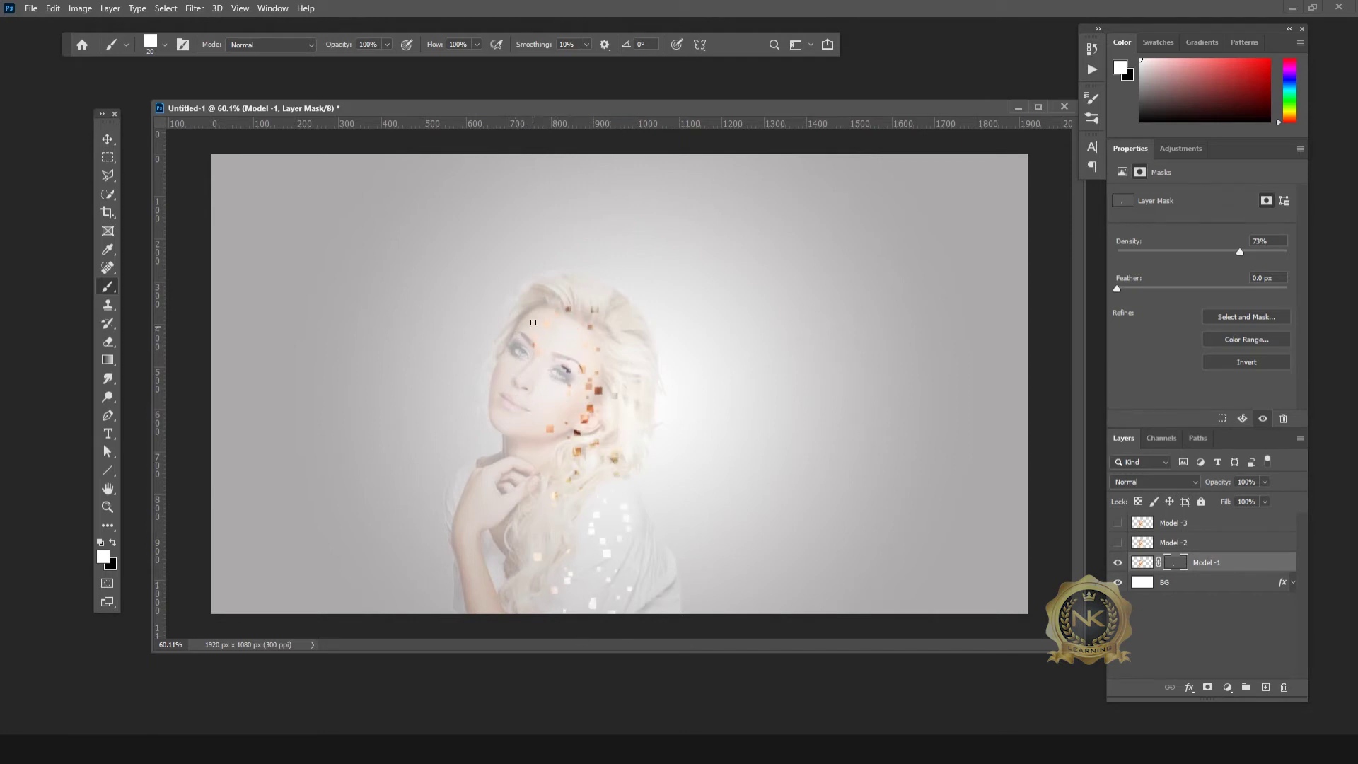
{"action": "left_click_drag", "start_coordinate": [533, 320], "coordinate": [583, 525]}
{"action": "mouse_move", "coordinate": [594, 320]}
{"action": "left_mouse_down"}
{"action": "mouse_move", "coordinate": [622, 361]}
{"action": "mouse_move", "coordinate": [600, 446]}
{"action": "left_mouse_up"}
{"action": "left_click_drag", "start_coordinate": [539, 563], "coordinate": [555, 319]}
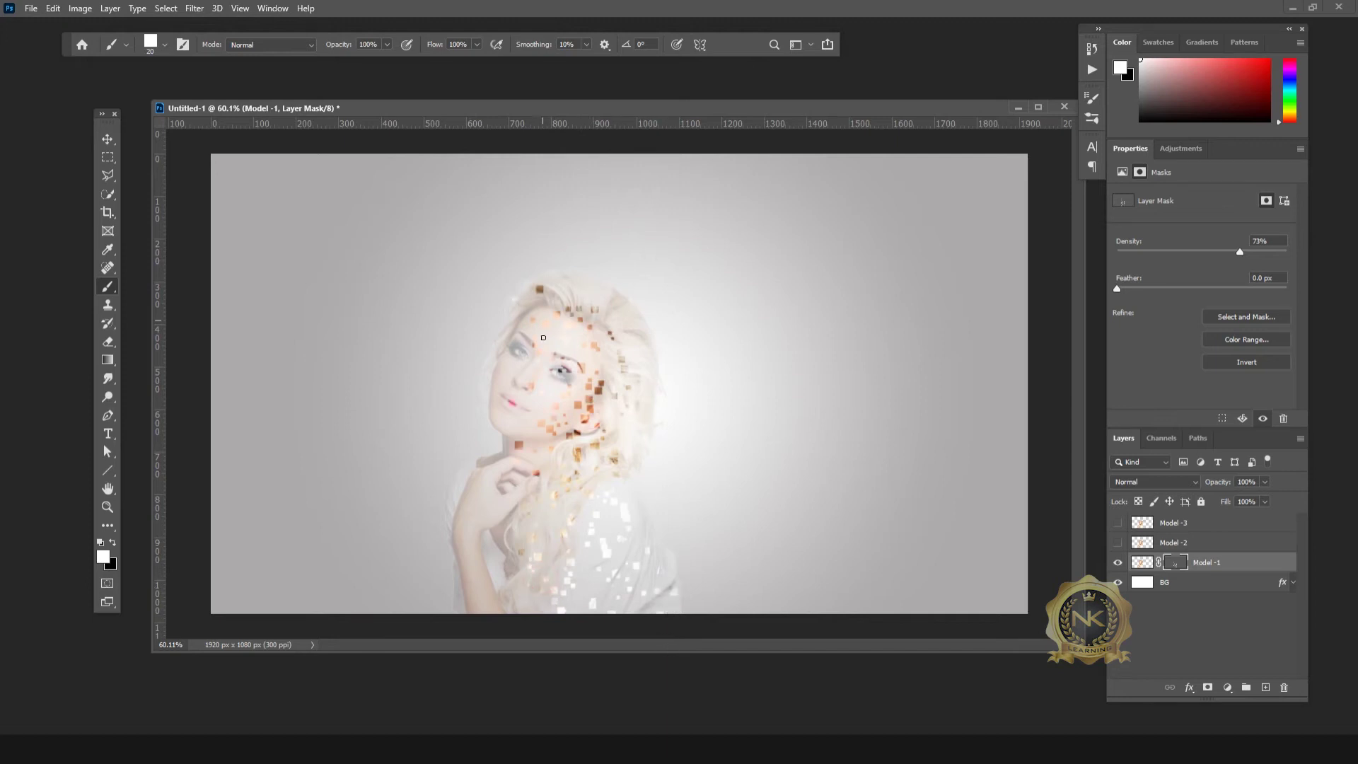
{"action": "left_click_drag", "start_coordinate": [524, 374], "coordinate": [555, 406]}
{"action": "left_click_drag", "start_coordinate": [626, 340], "coordinate": [628, 307]}
{"action": "left_click", "coordinate": [545, 395]}
{"action": "left_click_drag", "start_coordinate": [1238, 251], "coordinate": [1288, 251]}
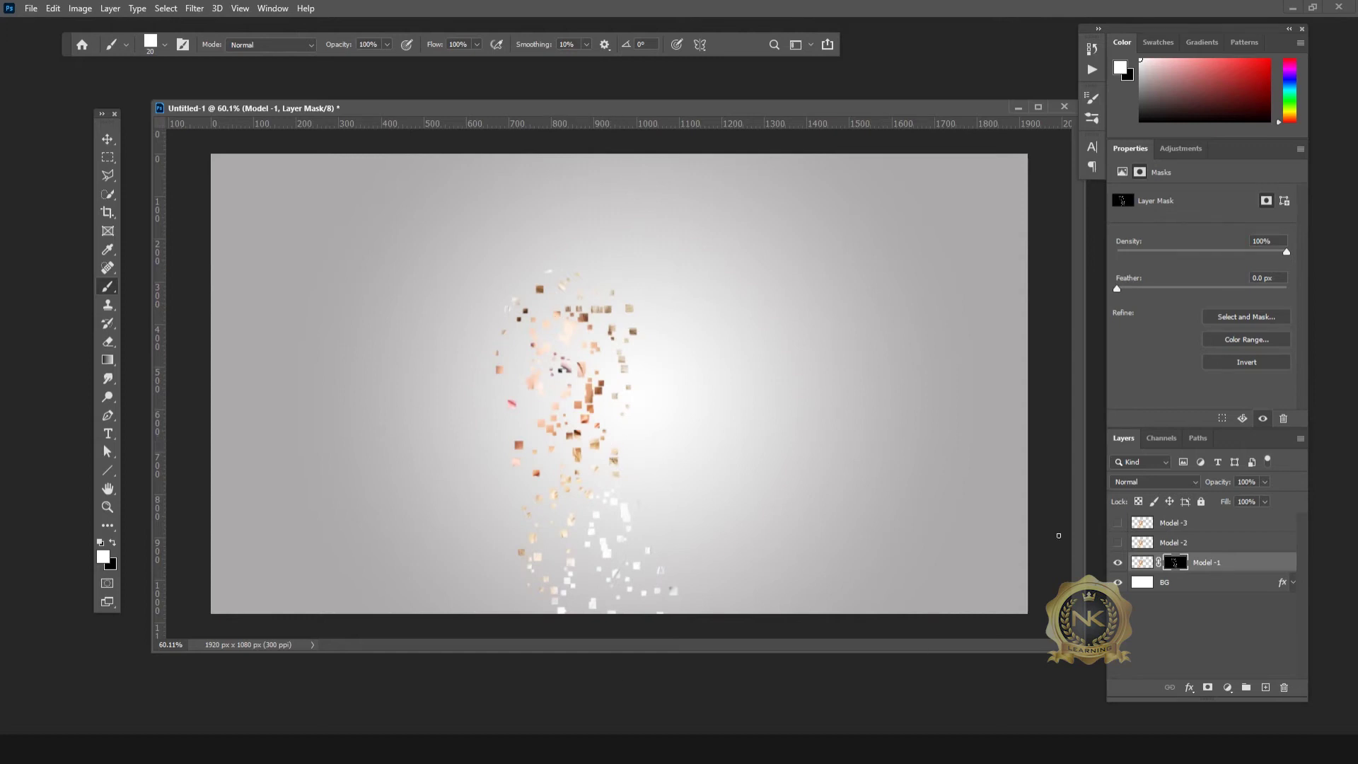
{"action": "left_click", "coordinate": [1118, 543]}
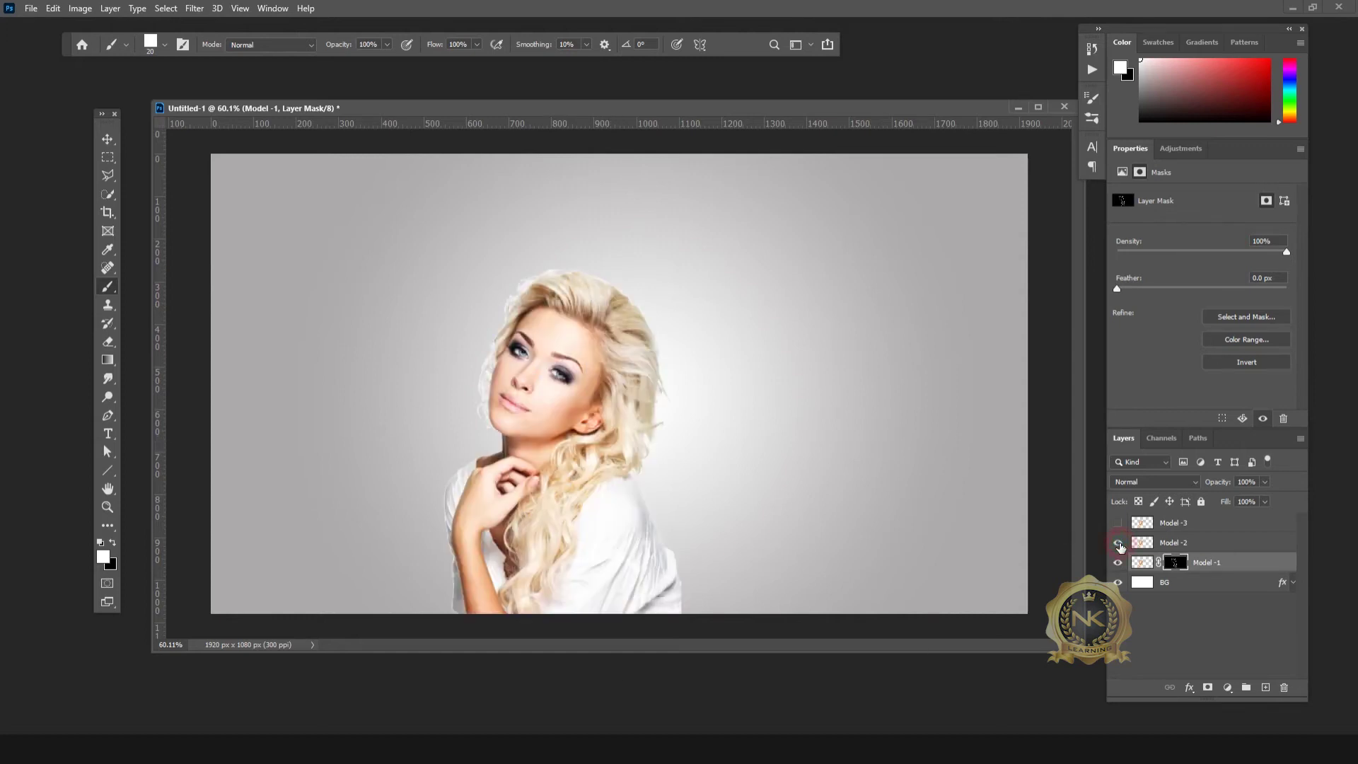
- Open Liquify on Model -2 and freeze-mask the face and left side
{"action": "left_click", "coordinate": [1191, 541]}
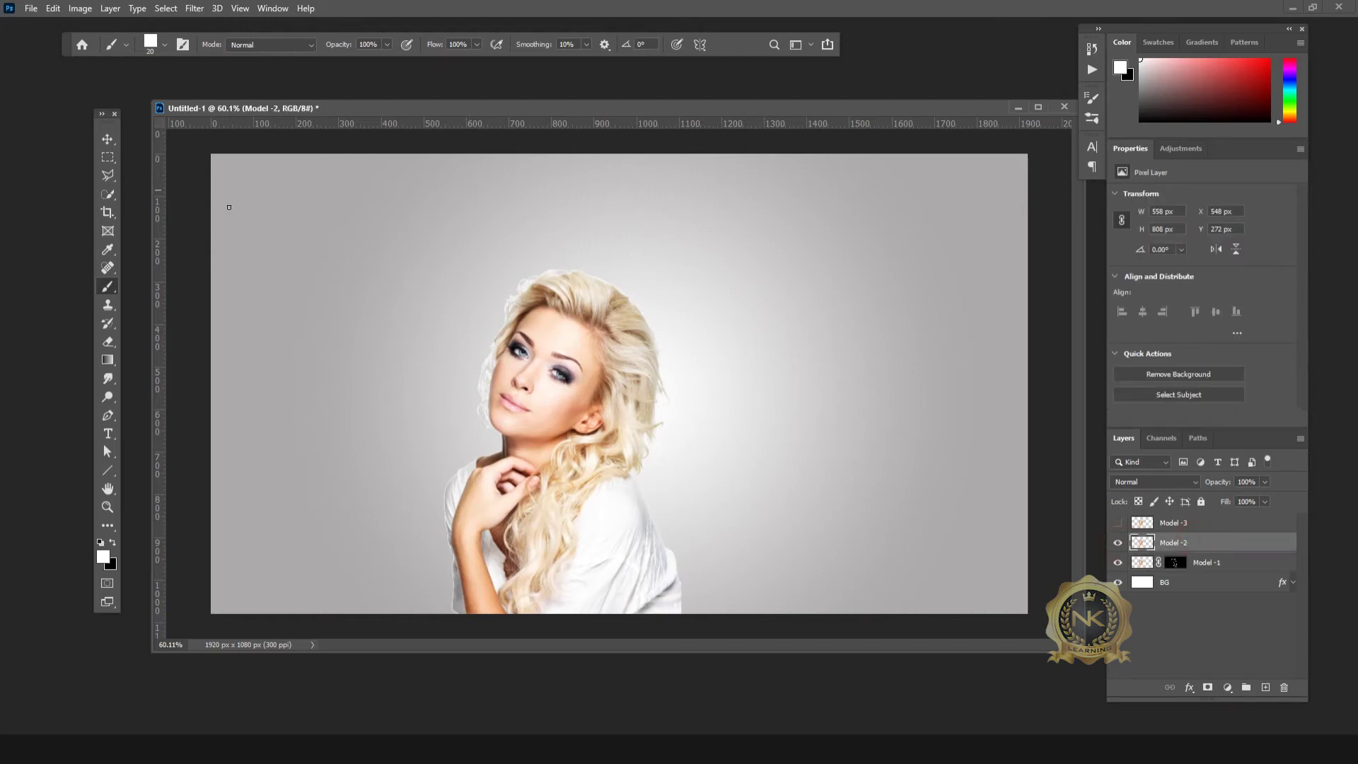
{"action": "left_click", "coordinate": [195, 9]}
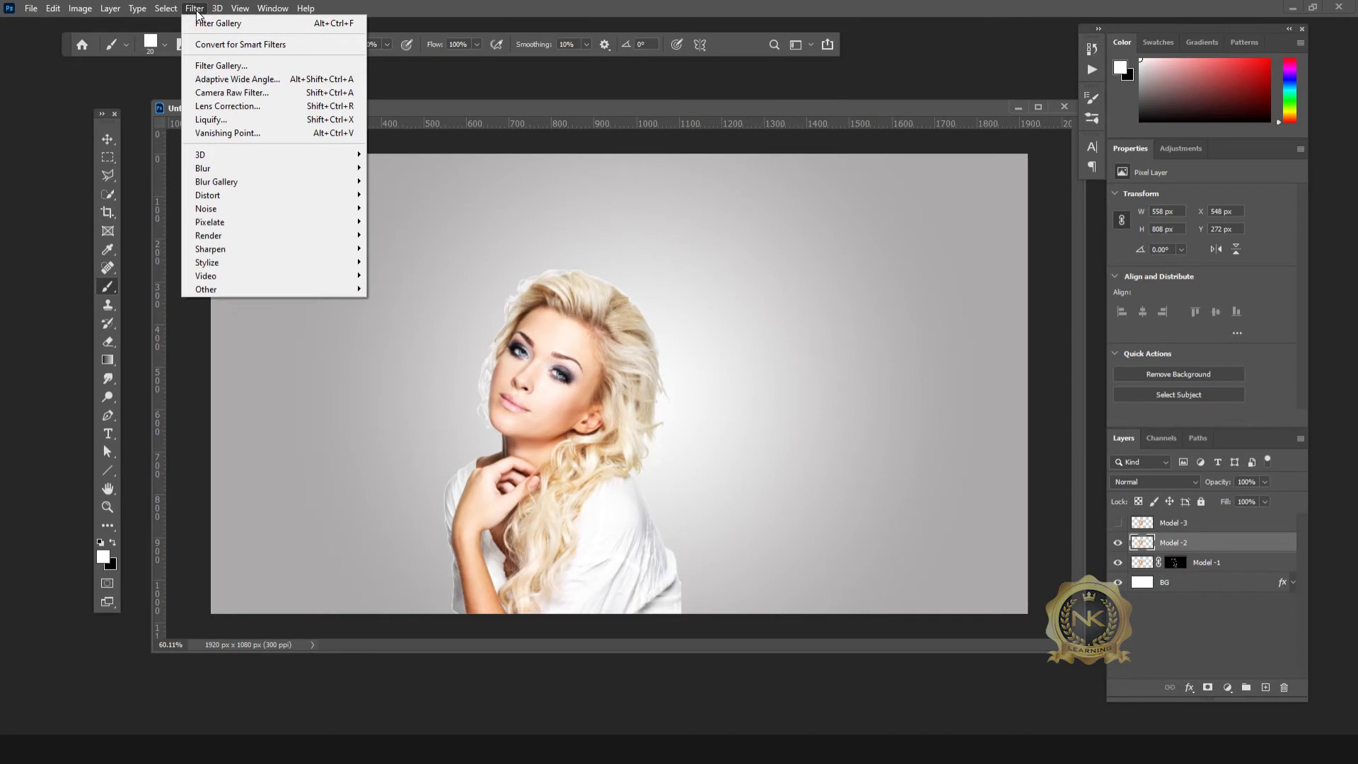
{"action": "left_click", "coordinate": [217, 120]}
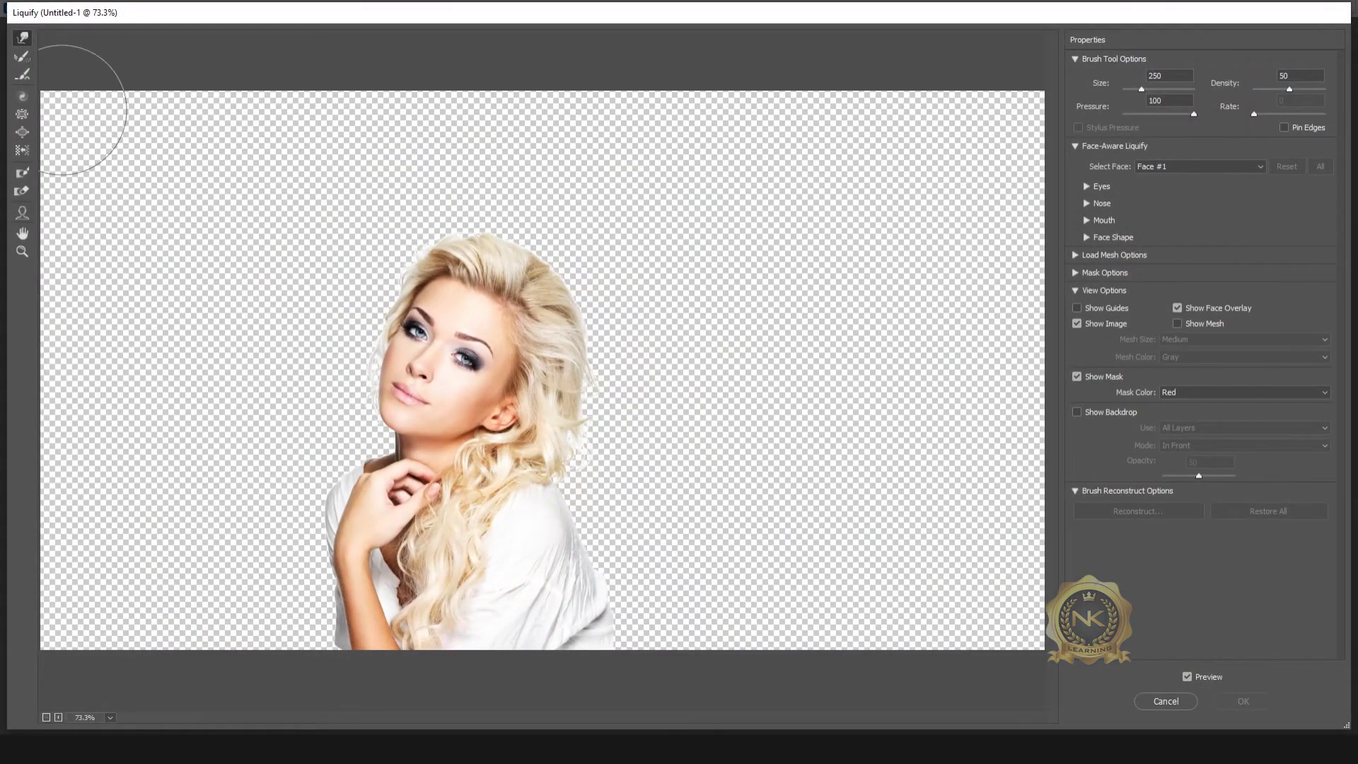
{"action": "left_click", "coordinate": [23, 176]}
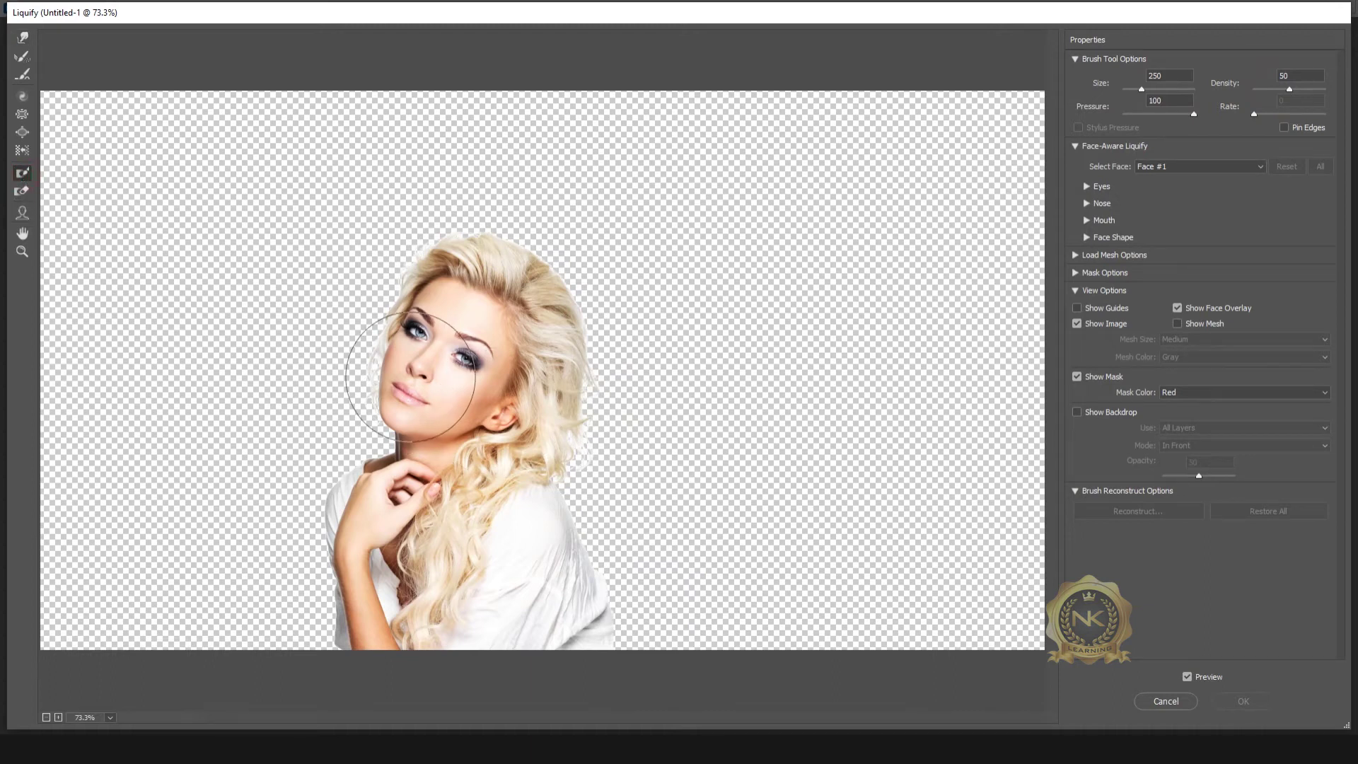
{"action": "mouse_move", "coordinate": [432, 354]}
{"action": "left_mouse_down"}
{"action": "mouse_move", "coordinate": [434, 642]}
{"action": "mouse_move", "coordinate": [442, 449]}
{"action": "mouse_move", "coordinate": [459, 613]}
{"action": "mouse_move", "coordinate": [456, 351]}
{"action": "mouse_move", "coordinate": [419, 284]}
{"action": "mouse_move", "coordinate": [380, 635]}
{"action": "mouse_move", "coordinate": [368, 469]}
{"action": "mouse_move", "coordinate": [365, 608]}
{"action": "mouse_move", "coordinate": [432, 273]}
{"action": "mouse_move", "coordinate": [471, 686]}
{"action": "mouse_move", "coordinate": [477, 522]}
{"action": "mouse_move", "coordinate": [446, 287]}
{"action": "mouse_move", "coordinate": [358, 241]}
{"action": "left_mouse_up"}
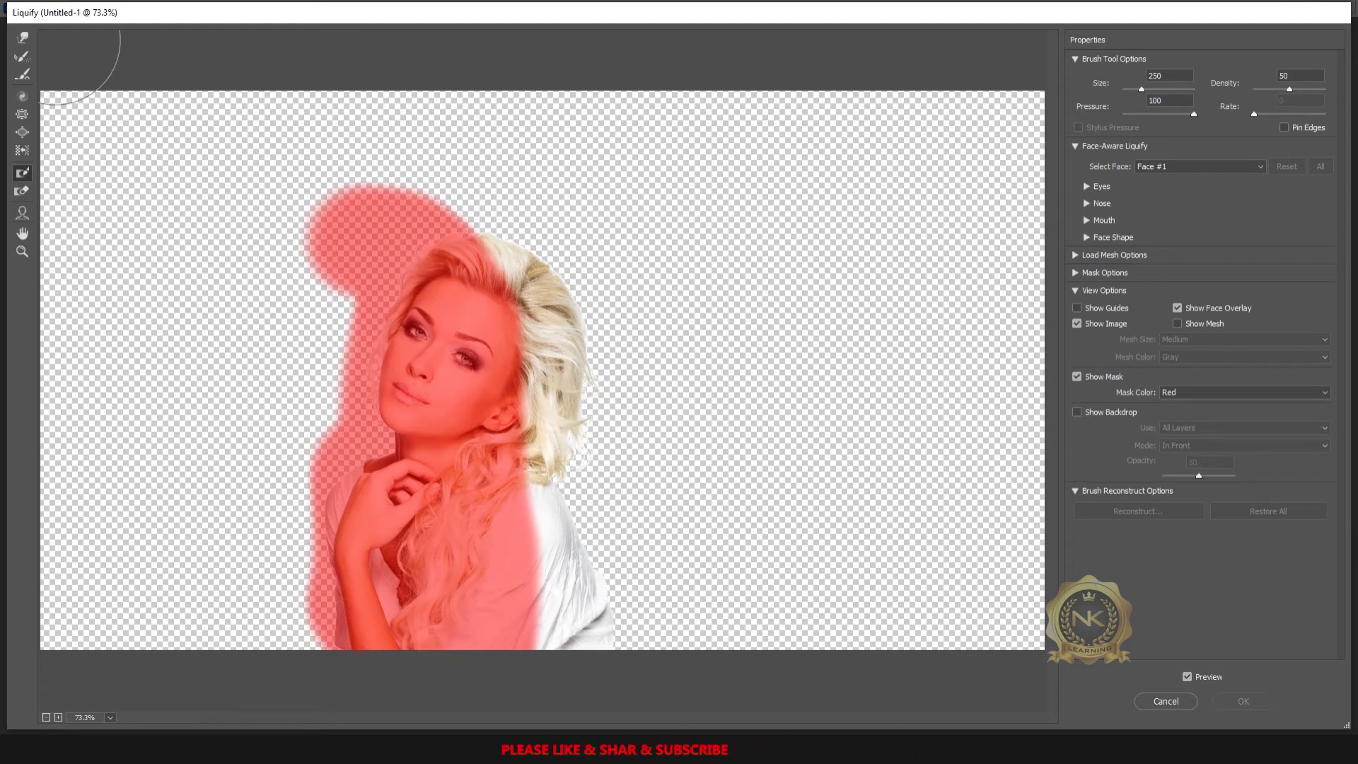
- Push Model -2's hair and lower-right shirt edge rightward into streaks with Forward Warp, then apply Liquify
{"action": "left_click", "coordinate": [23, 38]}
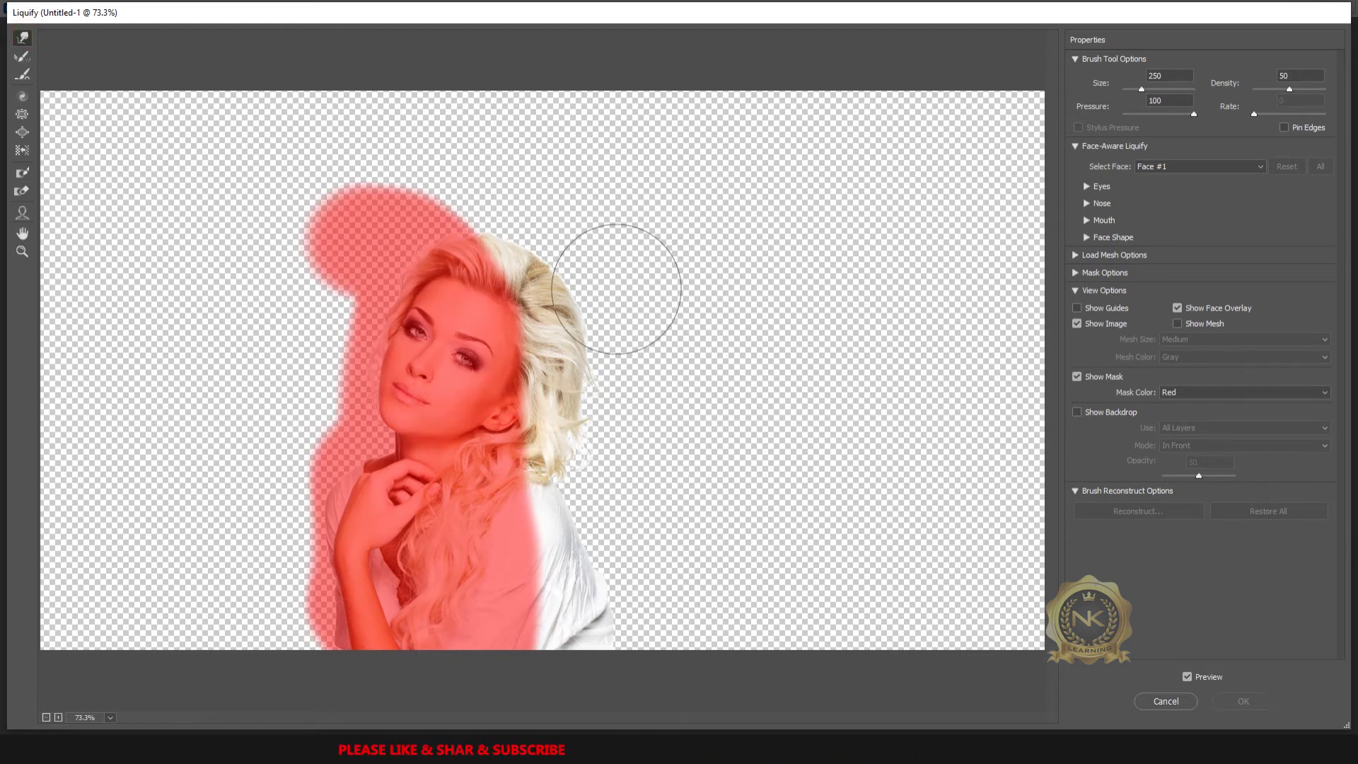
{"action": "mouse_move", "coordinate": [550, 276]}
{"action": "left_mouse_down"}
{"action": "mouse_move", "coordinate": [604, 259]}
{"action": "mouse_move", "coordinate": [527, 271]}
{"action": "mouse_move", "coordinate": [589, 235]}
{"action": "mouse_move", "coordinate": [543, 253]}
{"action": "mouse_move", "coordinate": [569, 221]}
{"action": "mouse_move", "coordinate": [557, 277]}
{"action": "mouse_move", "coordinate": [509, 254]}
{"action": "mouse_move", "coordinate": [571, 212]}
{"action": "mouse_move", "coordinate": [506, 234]}
{"action": "mouse_move", "coordinate": [536, 196]}
{"action": "mouse_move", "coordinate": [518, 227]}
{"action": "mouse_move", "coordinate": [487, 227]}
{"action": "mouse_move", "coordinate": [483, 212]}
{"action": "mouse_move", "coordinate": [487, 198]}
{"action": "mouse_move", "coordinate": [498, 210]}
{"action": "mouse_move", "coordinate": [496, 188]}
{"action": "mouse_move", "coordinate": [492, 213]}
{"action": "mouse_move", "coordinate": [513, 193]}
{"action": "mouse_move", "coordinate": [472, 207]}
{"action": "mouse_move", "coordinate": [507, 214]}
{"action": "mouse_move", "coordinate": [601, 182]}
{"action": "mouse_move", "coordinate": [591, 220]}
{"action": "mouse_move", "coordinate": [657, 273]}
{"action": "mouse_move", "coordinate": [580, 304]}
{"action": "mouse_move", "coordinate": [659, 318]}
{"action": "mouse_move", "coordinate": [575, 349]}
{"action": "mouse_move", "coordinate": [656, 387]}
{"action": "mouse_move", "coordinate": [559, 415]}
{"action": "mouse_move", "coordinate": [672, 408]}
{"action": "mouse_move", "coordinate": [567, 460]}
{"action": "mouse_move", "coordinate": [630, 459]}
{"action": "mouse_move", "coordinate": [541, 485]}
{"action": "mouse_move", "coordinate": [646, 478]}
{"action": "mouse_move", "coordinate": [555, 472]}
{"action": "mouse_move", "coordinate": [590, 425]}
{"action": "mouse_move", "coordinate": [647, 416]}
{"action": "mouse_move", "coordinate": [651, 343]}
{"action": "mouse_move", "coordinate": [693, 311]}
{"action": "mouse_move", "coordinate": [690, 279]}
{"action": "mouse_move", "coordinate": [726, 243]}
{"action": "mouse_move", "coordinate": [659, 234]}
{"action": "mouse_move", "coordinate": [706, 223]}
{"action": "mouse_move", "coordinate": [614, 183]}
{"action": "mouse_move", "coordinate": [651, 157]}
{"action": "mouse_move", "coordinate": [612, 153]}
{"action": "mouse_move", "coordinate": [576, 152]}
{"action": "left_mouse_up"}
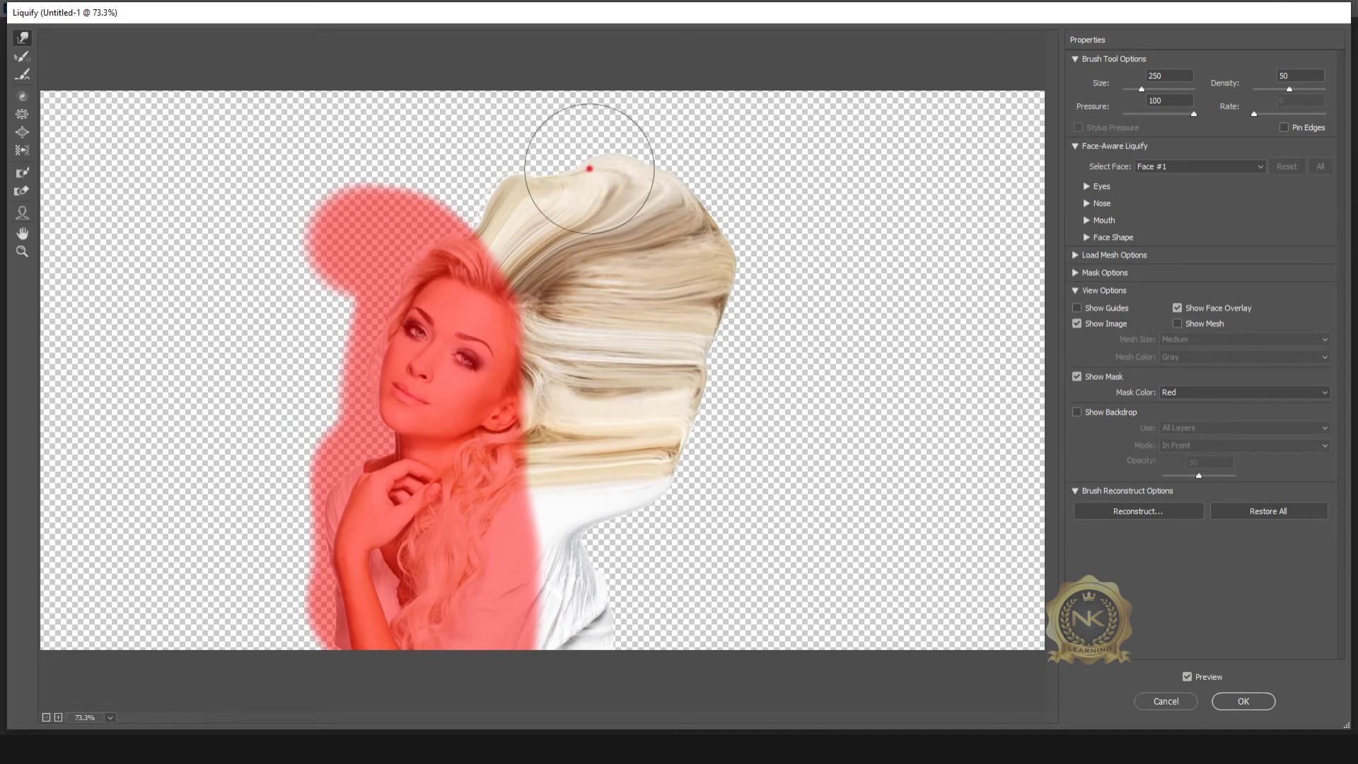
{"action": "mouse_move", "coordinate": [569, 534]}
{"action": "left_mouse_down"}
{"action": "mouse_move", "coordinate": [616, 535]}
{"action": "mouse_move", "coordinate": [568, 548]}
{"action": "mouse_move", "coordinate": [612, 574]}
{"action": "mouse_move", "coordinate": [584, 589]}
{"action": "mouse_move", "coordinate": [611, 597]}
{"action": "mouse_move", "coordinate": [583, 593]}
{"action": "mouse_move", "coordinate": [619, 597]}
{"action": "mouse_move", "coordinate": [579, 605]}
{"action": "mouse_move", "coordinate": [600, 625]}
{"action": "mouse_move", "coordinate": [579, 588]}
{"action": "mouse_move", "coordinate": [616, 519]}
{"action": "mouse_move", "coordinate": [648, 517]}
{"action": "mouse_move", "coordinate": [630, 496]}
{"action": "mouse_move", "coordinate": [661, 496]}
{"action": "mouse_move", "coordinate": [649, 434]}
{"action": "mouse_move", "coordinate": [680, 391]}
{"action": "mouse_move", "coordinate": [741, 405]}
{"action": "mouse_move", "coordinate": [698, 358]}
{"action": "mouse_move", "coordinate": [707, 319]}
{"action": "mouse_move", "coordinate": [753, 273]}
{"action": "mouse_move", "coordinate": [711, 253]}
{"action": "mouse_move", "coordinate": [750, 238]}
{"action": "mouse_move", "coordinate": [690, 235]}
{"action": "mouse_move", "coordinate": [713, 219]}
{"action": "mouse_move", "coordinate": [669, 206]}
{"action": "left_mouse_up"}
{"action": "mouse_move", "coordinate": [670, 468]}
{"action": "left_mouse_down"}
{"action": "mouse_move", "coordinate": [703, 383]}
{"action": "mouse_move", "coordinate": [703, 259]}
{"action": "mouse_move", "coordinate": [676, 215]}
{"action": "mouse_move", "coordinate": [701, 199]}
{"action": "mouse_move", "coordinate": [653, 195]}
{"action": "mouse_move", "coordinate": [655, 181]}
{"action": "mouse_move", "coordinate": [590, 192]}
{"action": "mouse_move", "coordinate": [593, 178]}
{"action": "mouse_move", "coordinate": [623, 199]}
{"action": "left_mouse_up"}
{"action": "left_click", "coordinate": [1246, 703]}
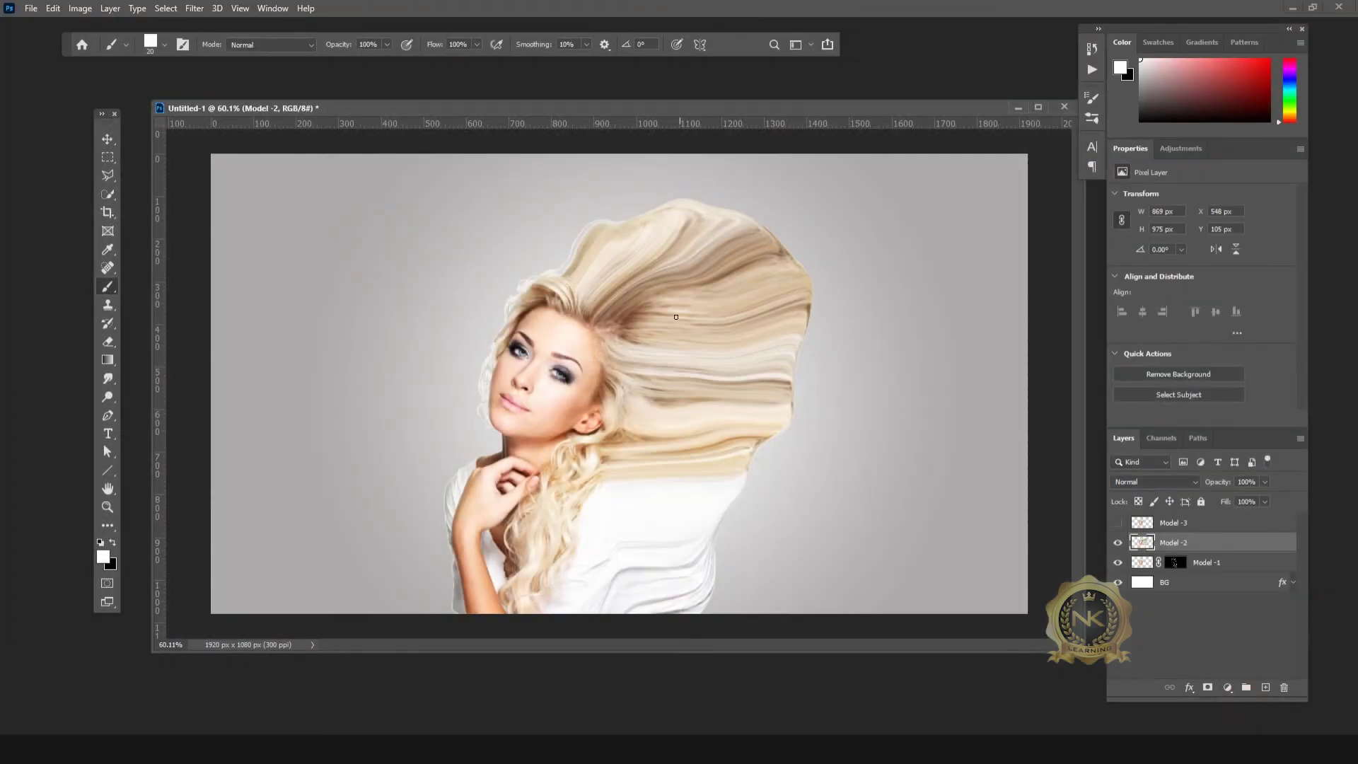
- Hide Model -2 behind a black mask, lower its density to preview, and paint square particles into the hair
{"action": "left_click", "coordinate": [1210, 689], "text": "alt"}
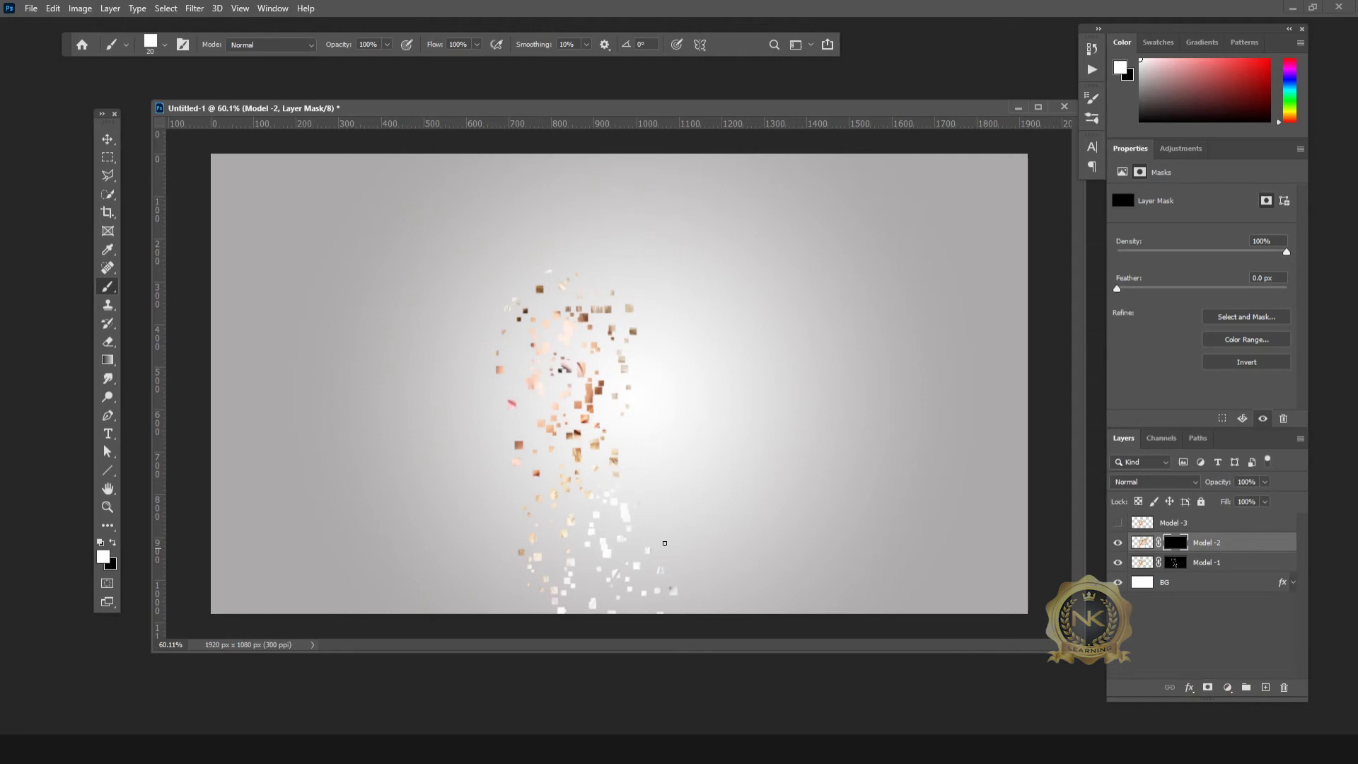
{"action": "left_click_drag", "start_coordinate": [1285, 252], "coordinate": [1225, 254]}
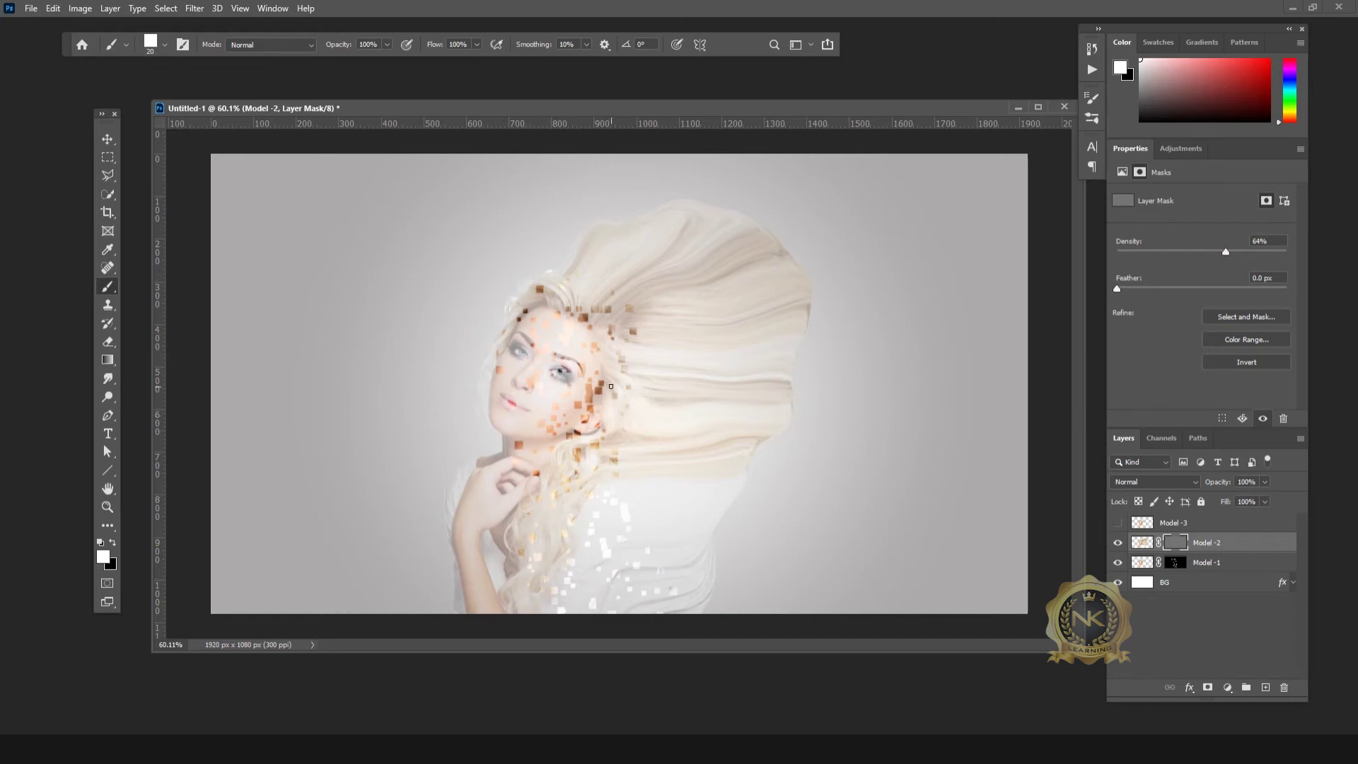
{"action": "left_click_drag", "start_coordinate": [606, 433], "coordinate": [591, 404]}
{"action": "left_click_drag", "start_coordinate": [609, 314], "coordinate": [641, 291]}
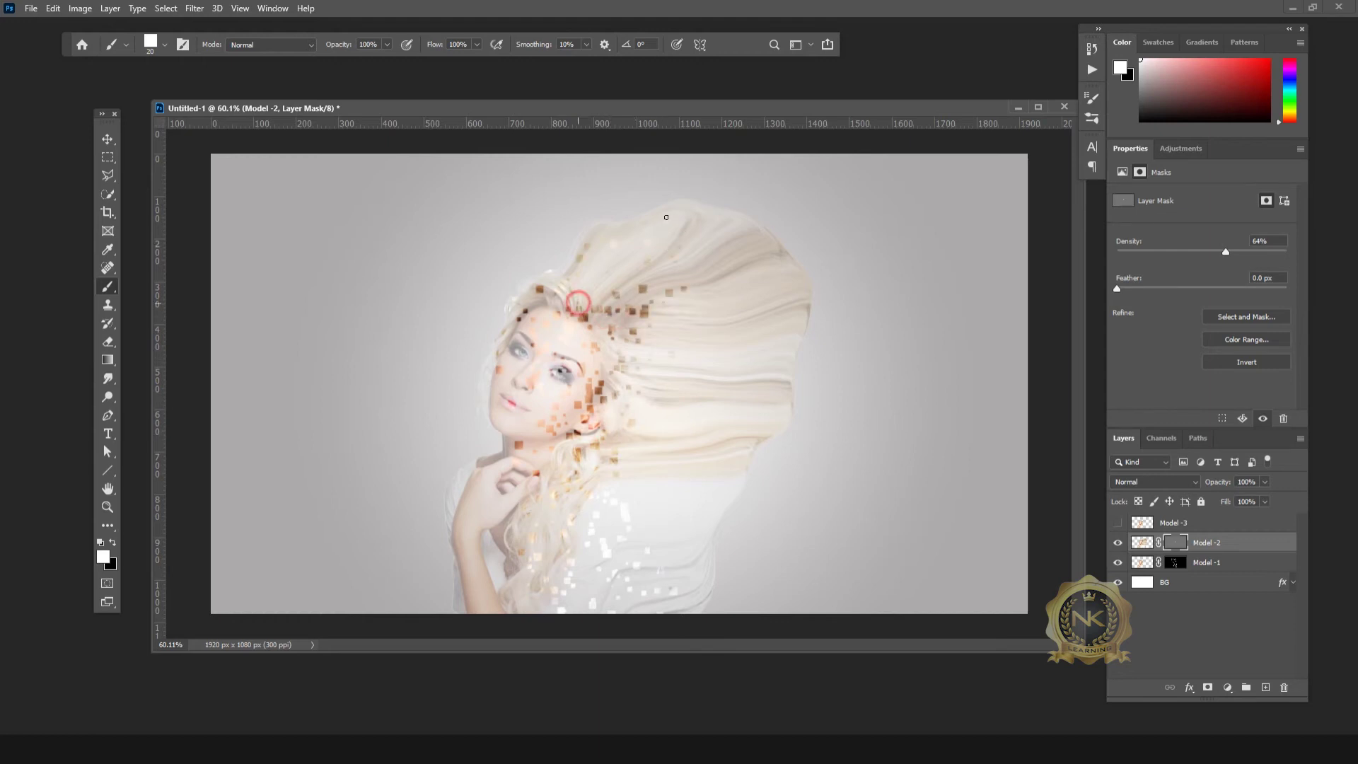
{"action": "left_click_drag", "start_coordinate": [616, 413], "coordinate": [630, 493]}
- Stamp square particles across the top and right side of the stretched hair
{"action": "left_click", "coordinate": [621, 518]}
{"action": "left_click", "coordinate": [678, 325]}
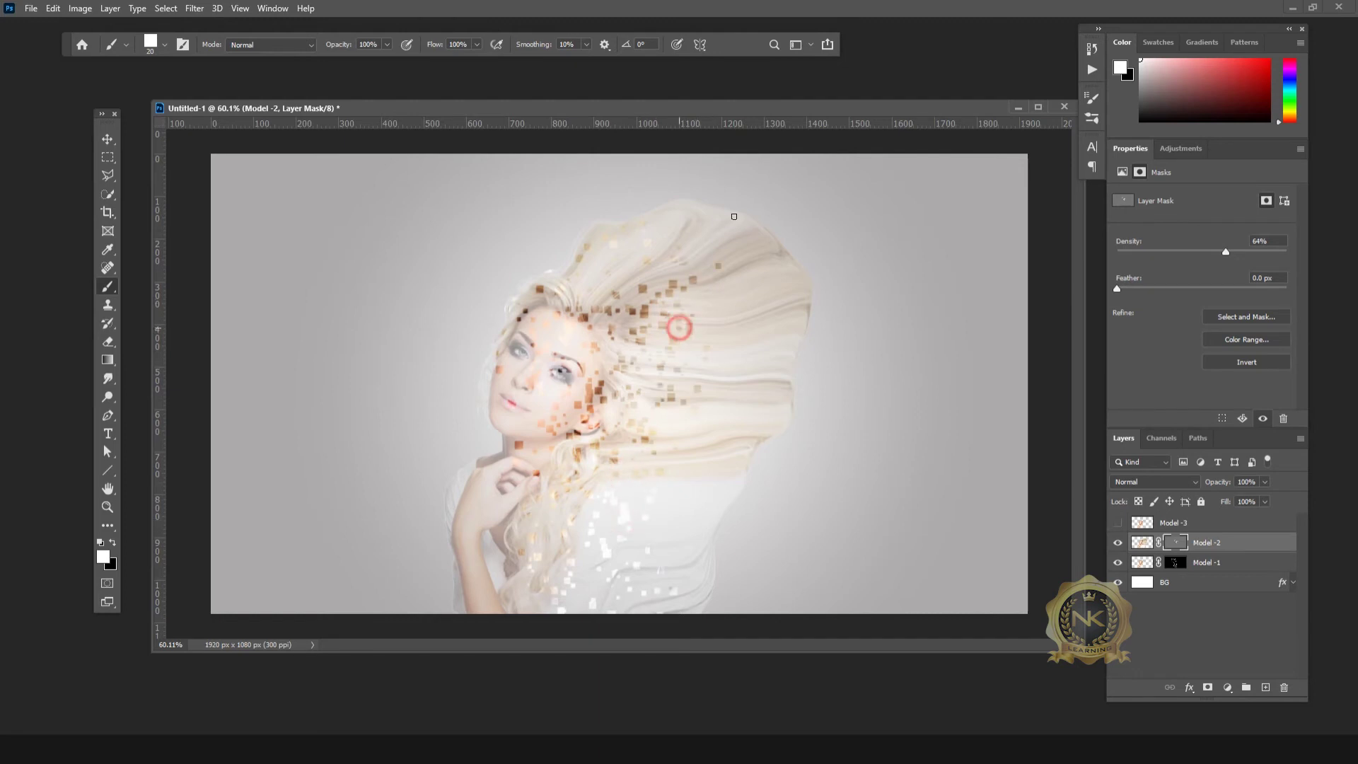
{"action": "left_click", "coordinate": [691, 357]}
{"action": "left_click", "coordinate": [611, 281]}
{"action": "left_click", "coordinate": [594, 289]}
{"action": "left_click", "coordinate": [580, 282]}
{"action": "left_click", "coordinate": [663, 273]}
{"action": "left_click", "coordinate": [597, 267]}
{"action": "left_click", "coordinate": [635, 288]}
{"action": "left_click", "coordinate": [735, 296]}
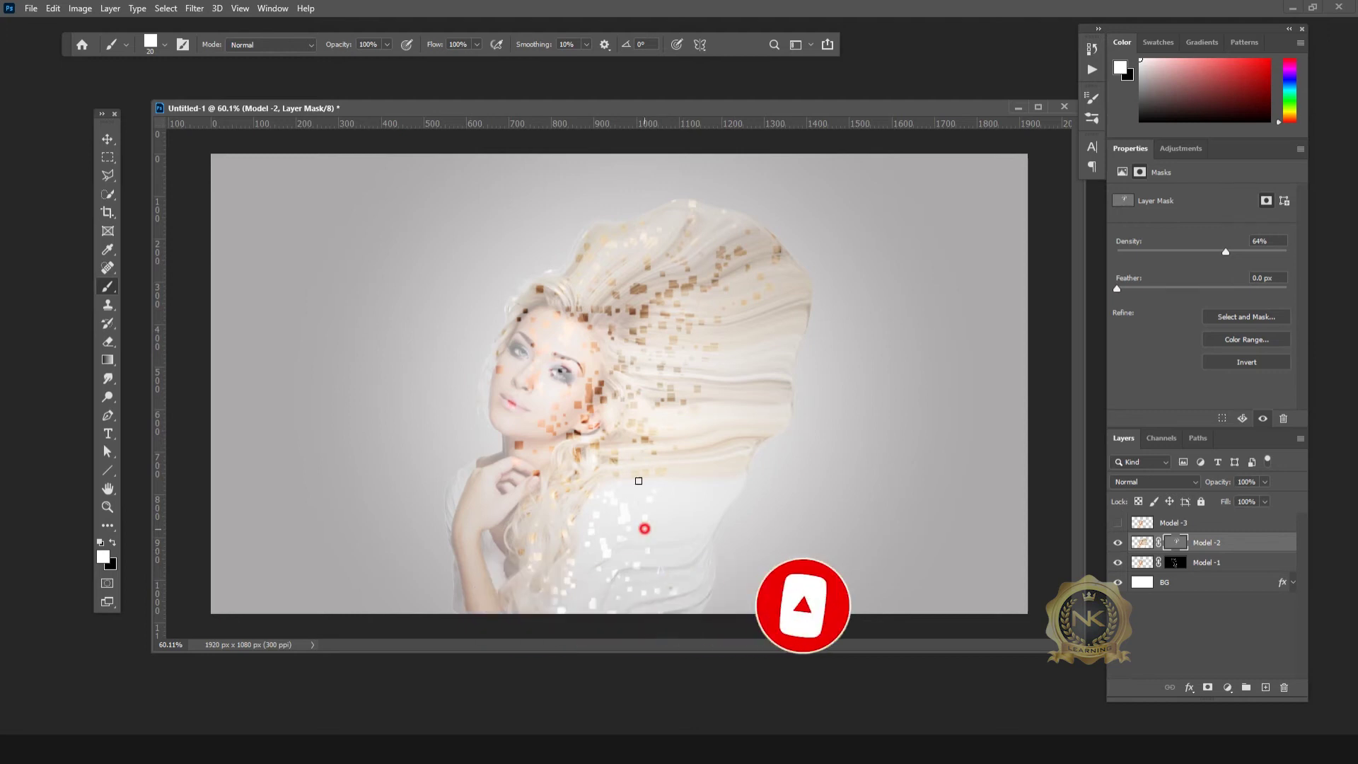
- Add particles near the shoulder, cheek and hairline, then restore the mask Density to 100%
{"action": "left_click", "coordinate": [567, 597]}
{"action": "left_click", "coordinate": [657, 435]}
{"action": "left_click", "coordinate": [643, 386]}
{"action": "left_click", "coordinate": [598, 282]}
{"action": "left_click", "coordinate": [577, 282]}
{"action": "left_click", "coordinate": [594, 359]}
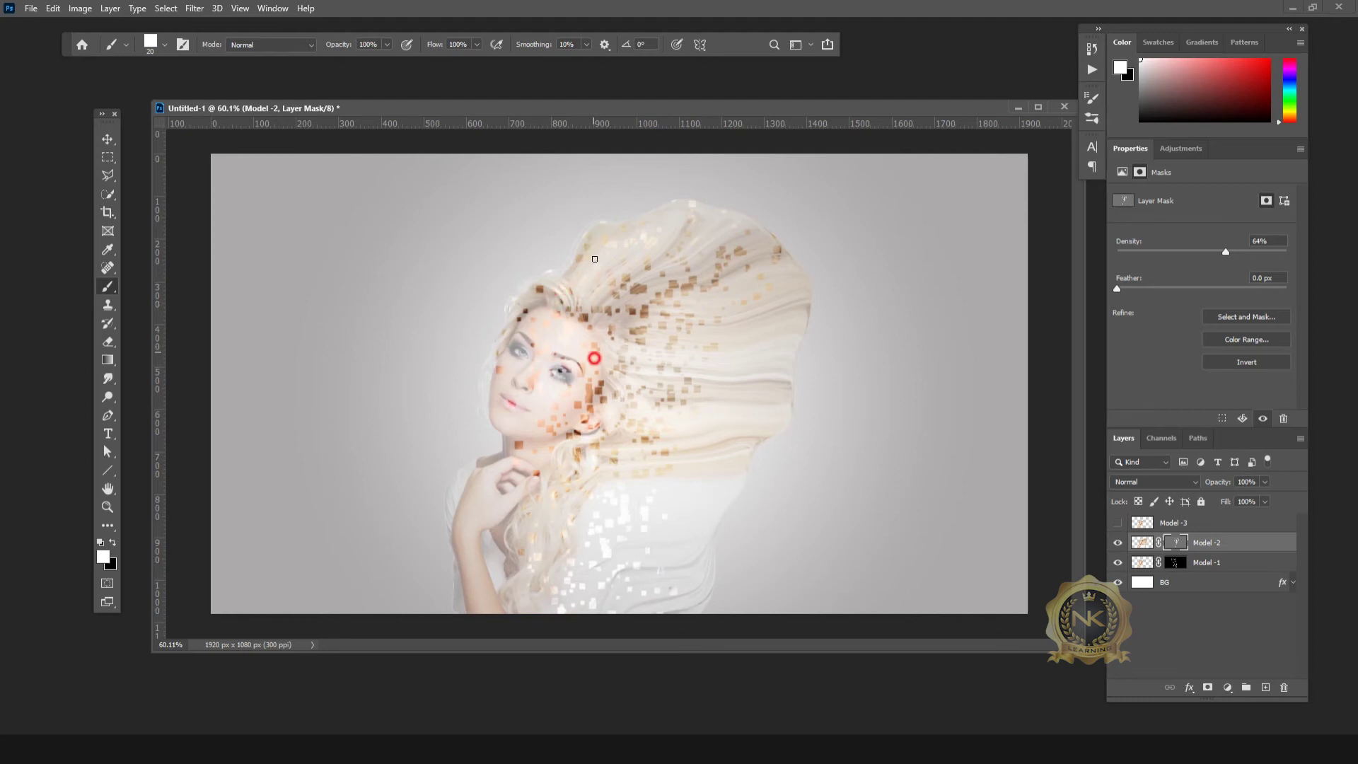
{"action": "left_click", "coordinate": [545, 309]}
{"action": "left_click", "coordinate": [591, 385]}
{"action": "left_click", "coordinate": [576, 343]}
{"action": "left_click", "coordinate": [652, 355]}
{"action": "left_click", "coordinate": [687, 246]}
{"action": "left_click_drag", "start_coordinate": [1231, 250], "coordinate": [1305, 251]}
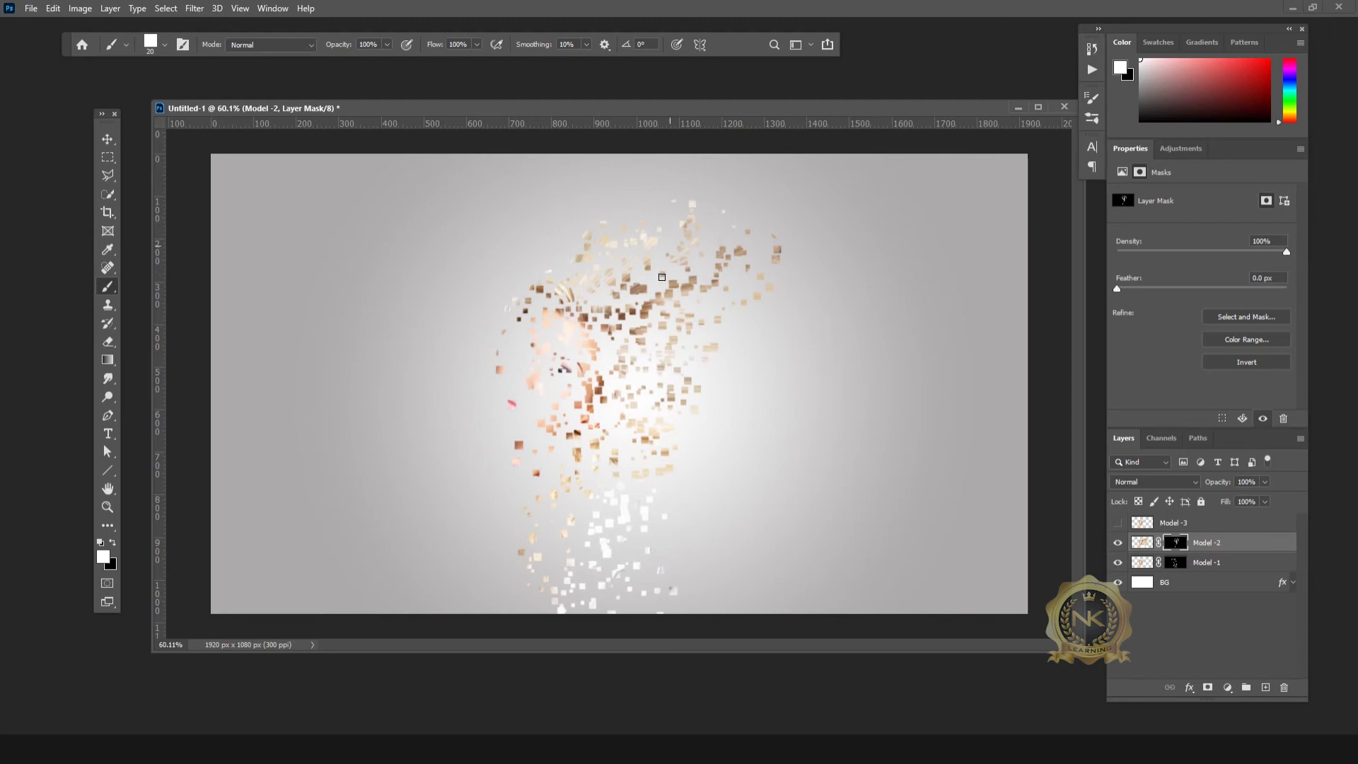
- Stamp four more particles into Model -2's hair spray and make Model -3 visible again
{"action": "left_click", "coordinate": [701, 258]}
{"action": "left_click", "coordinate": [656, 215]}
{"action": "left_click", "coordinate": [720, 238]}
{"action": "left_click", "coordinate": [625, 458]}
{"action": "left_click", "coordinate": [1118, 522]}
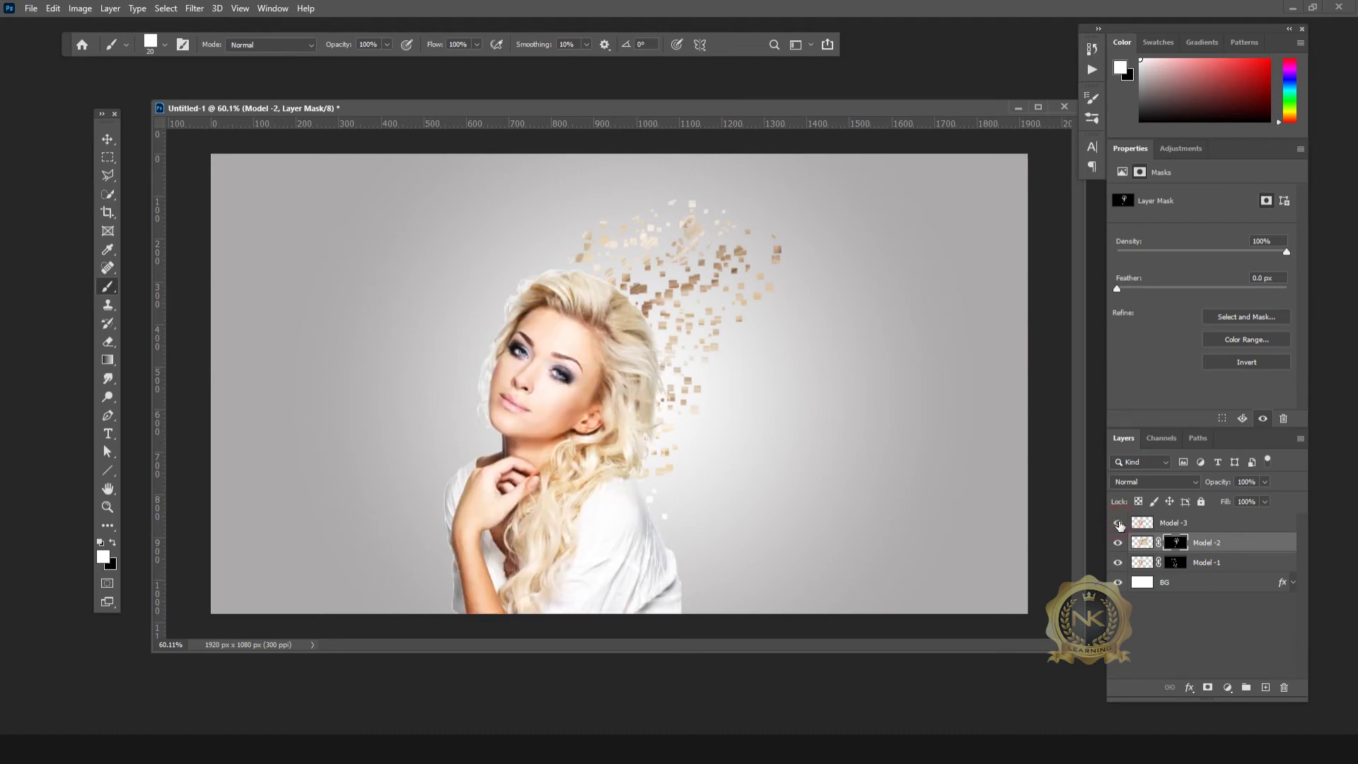
- Give Model -3 a white layer mask and break its hair edge into black square particles
{"action": "left_click", "coordinate": [1254, 521]}
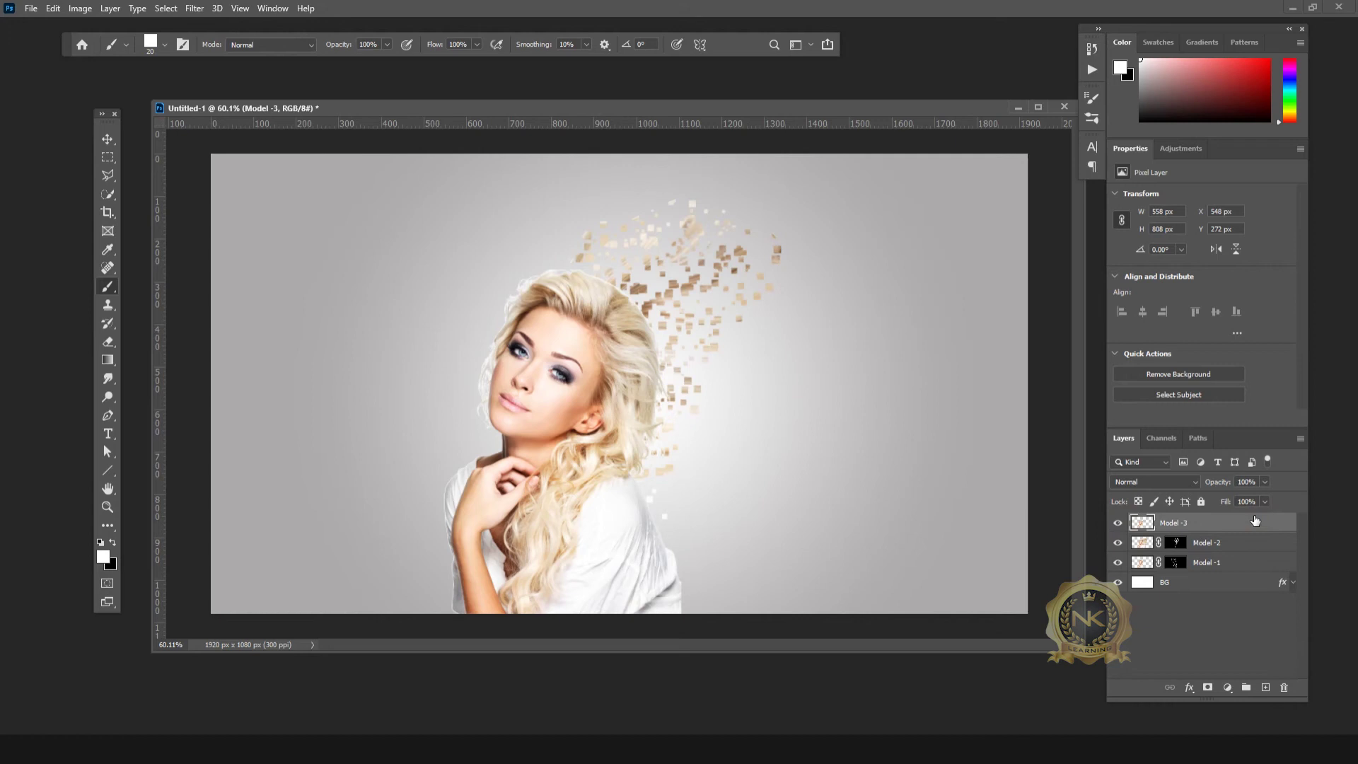
{"action": "left_click", "coordinate": [1207, 688]}
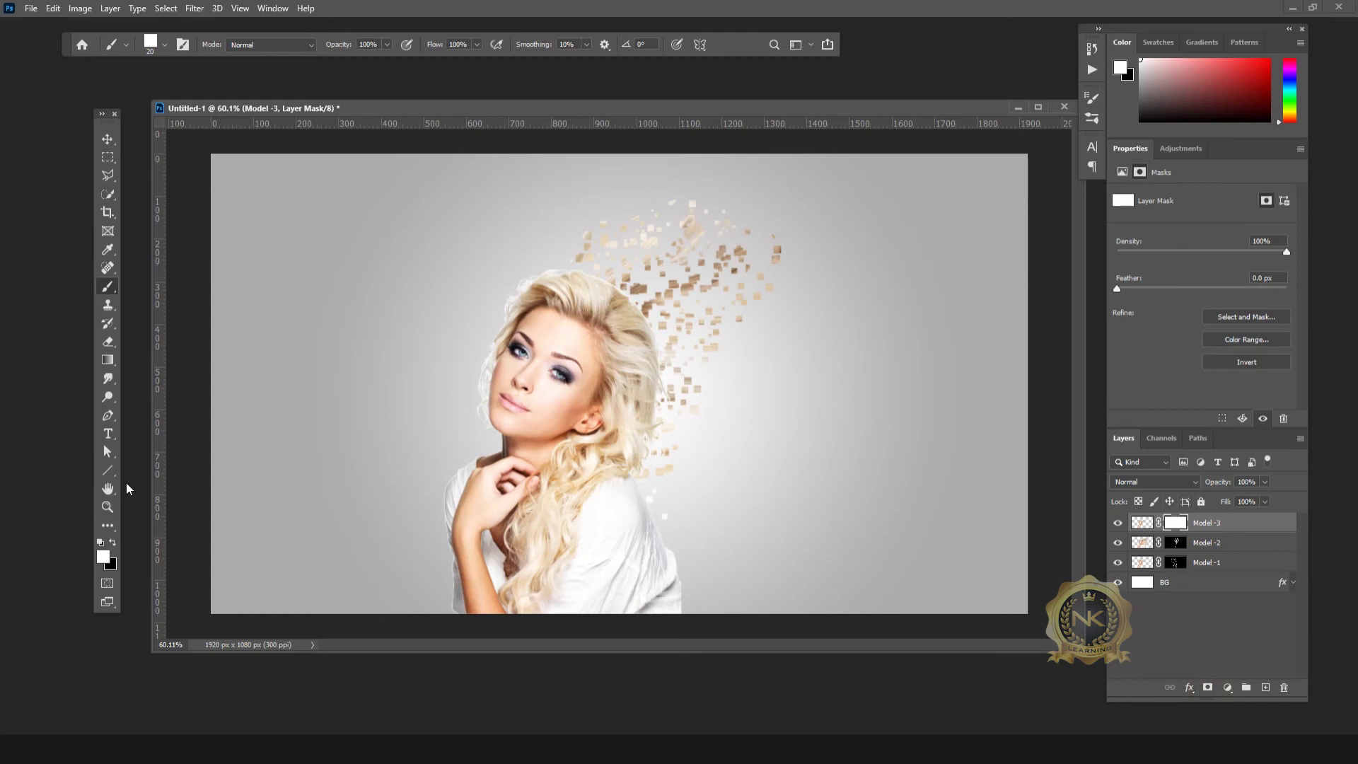
{"action": "left_click", "coordinate": [114, 542]}
{"action": "left_click_drag", "start_coordinate": [582, 284], "coordinate": [630, 400]}
{"action": "left_click_drag", "start_coordinate": [591, 307], "coordinate": [567, 269]}
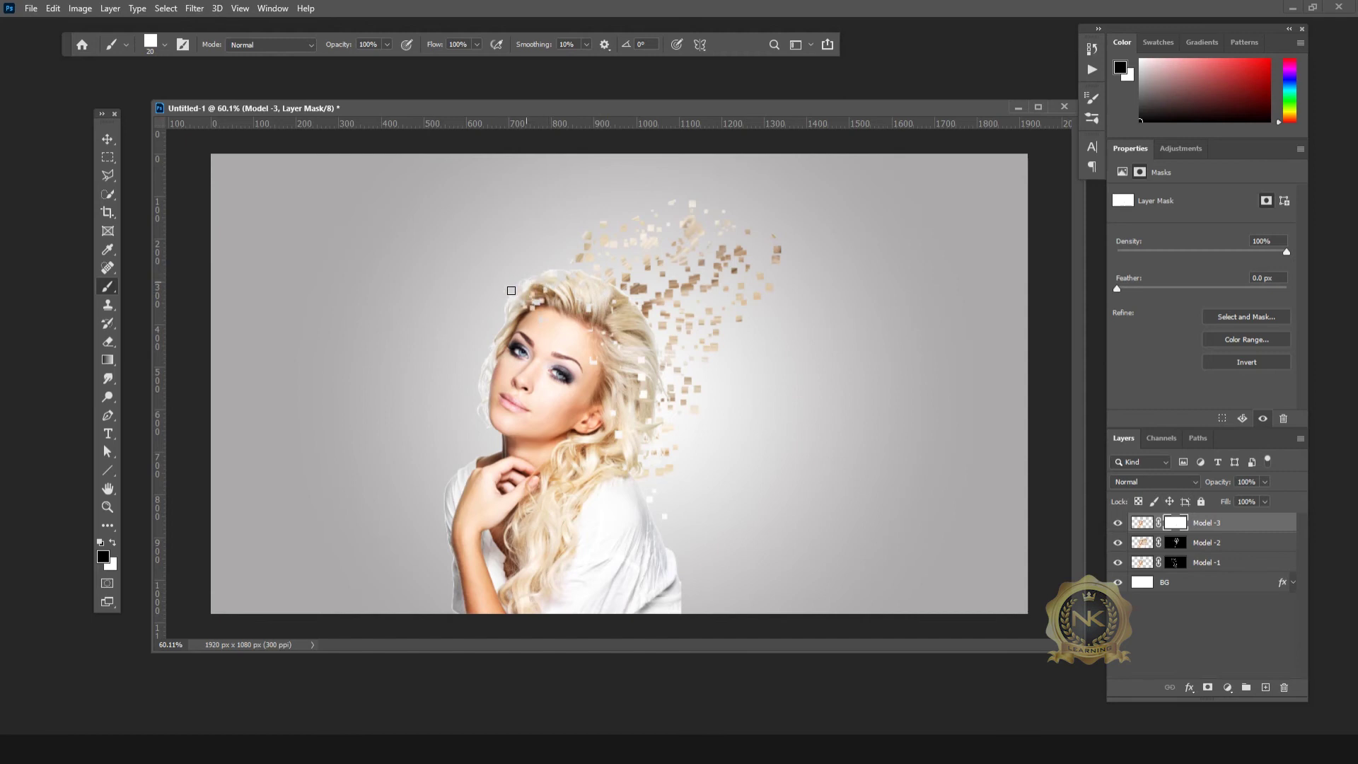
{"action": "left_click", "coordinate": [622, 299]}
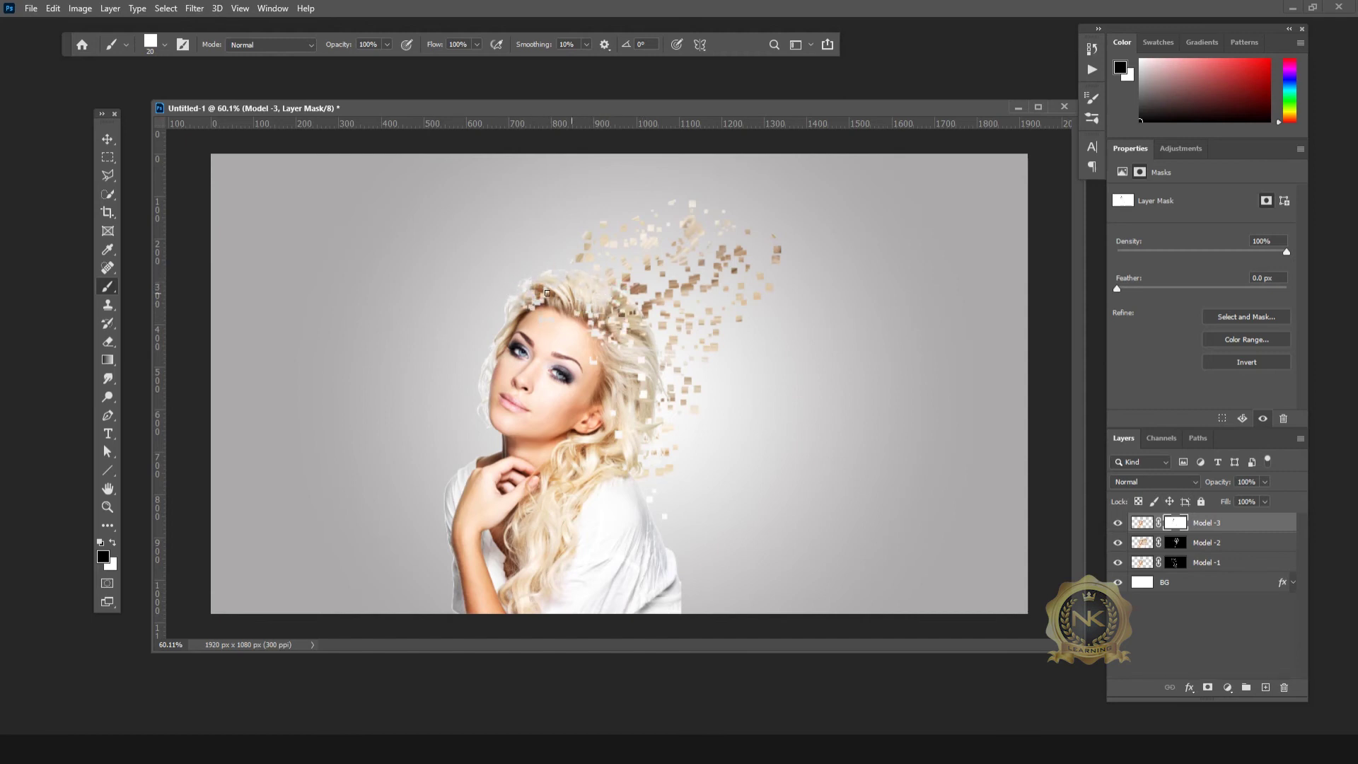
- Punch more square gaps into the hair and shoulder, toggling between white and black
{"action": "mouse_move", "coordinate": [504, 292]}
{"action": "left_mouse_down"}
{"action": "mouse_move", "coordinate": [625, 384]}
{"action": "mouse_move", "coordinate": [615, 466]}
{"action": "mouse_move", "coordinate": [664, 561]}
{"action": "mouse_move", "coordinate": [651, 496]}
{"action": "left_mouse_up"}
{"action": "left_click", "coordinate": [643, 494]}
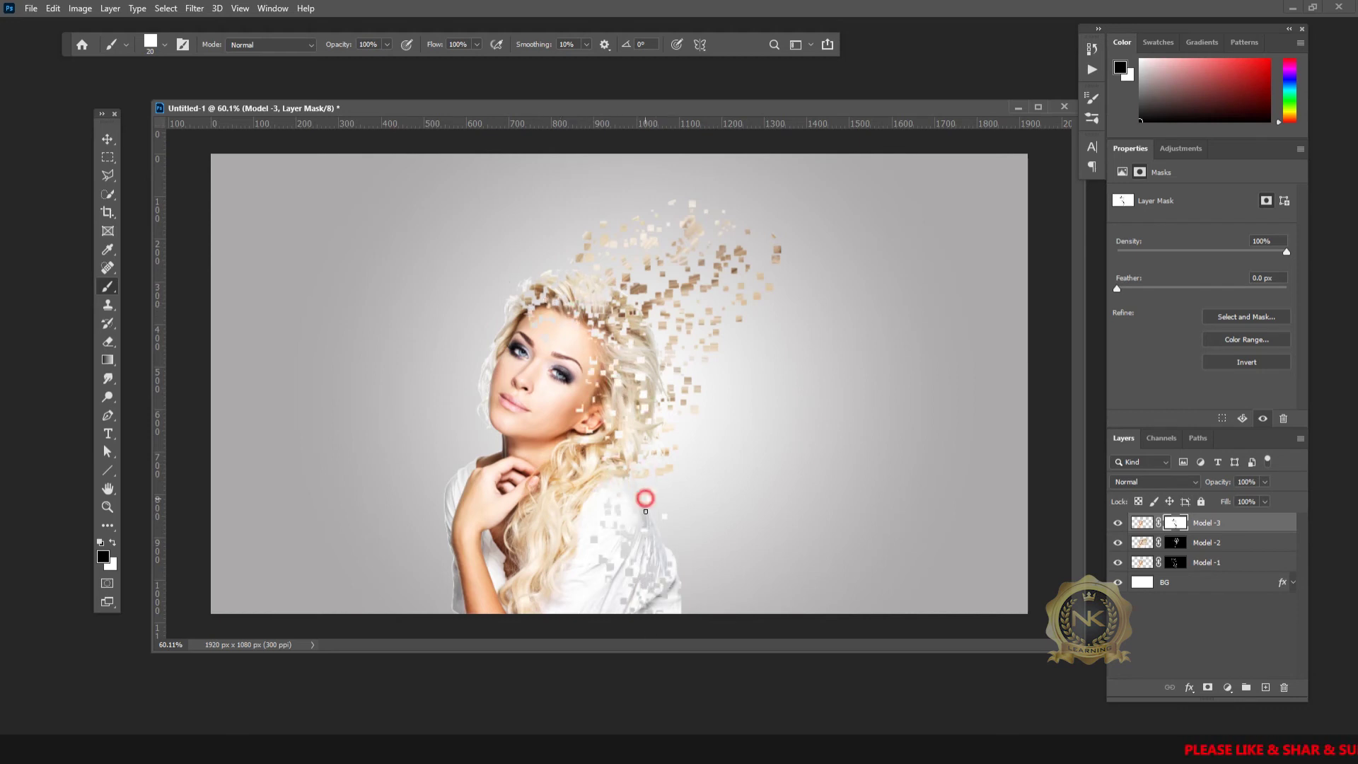
{"action": "left_click", "coordinate": [615, 524]}
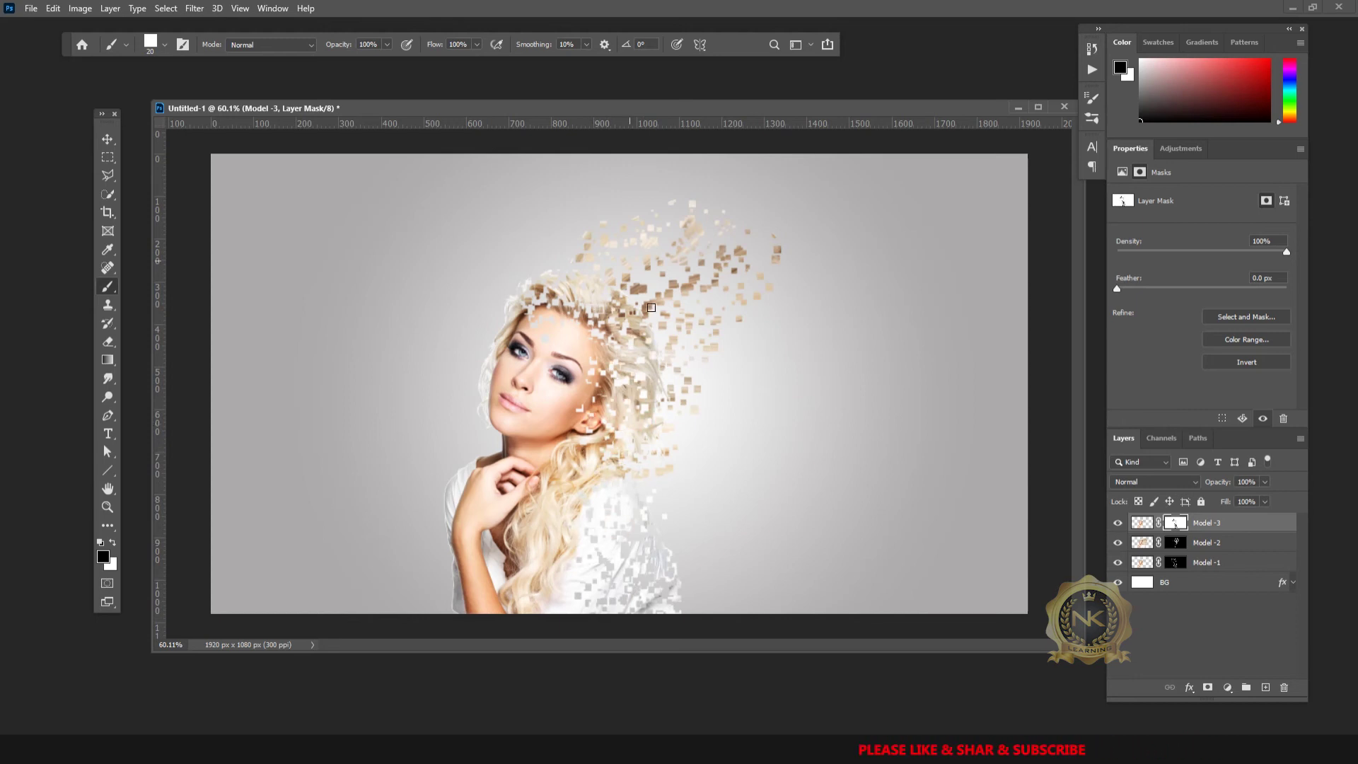
{"action": "left_click", "coordinate": [561, 278]}
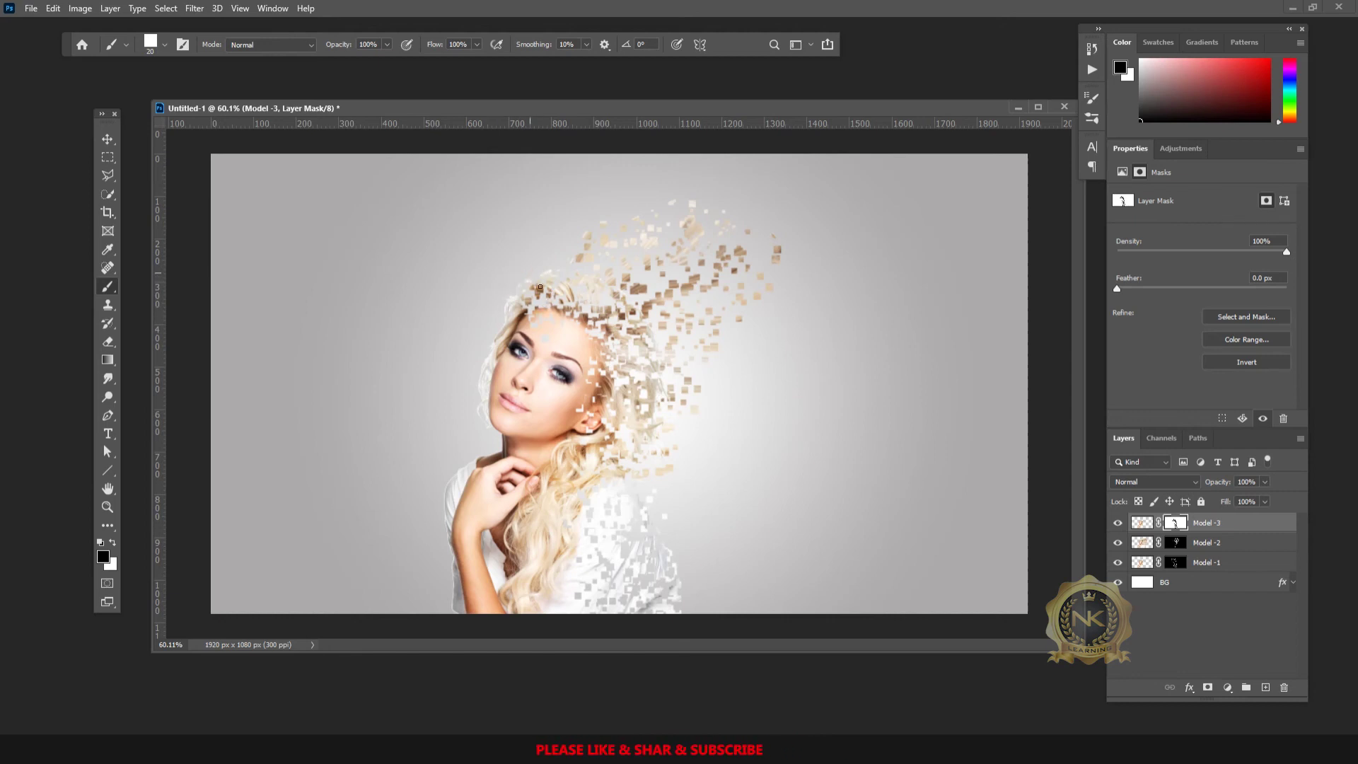
{"action": "left_click", "coordinate": [572, 272]}
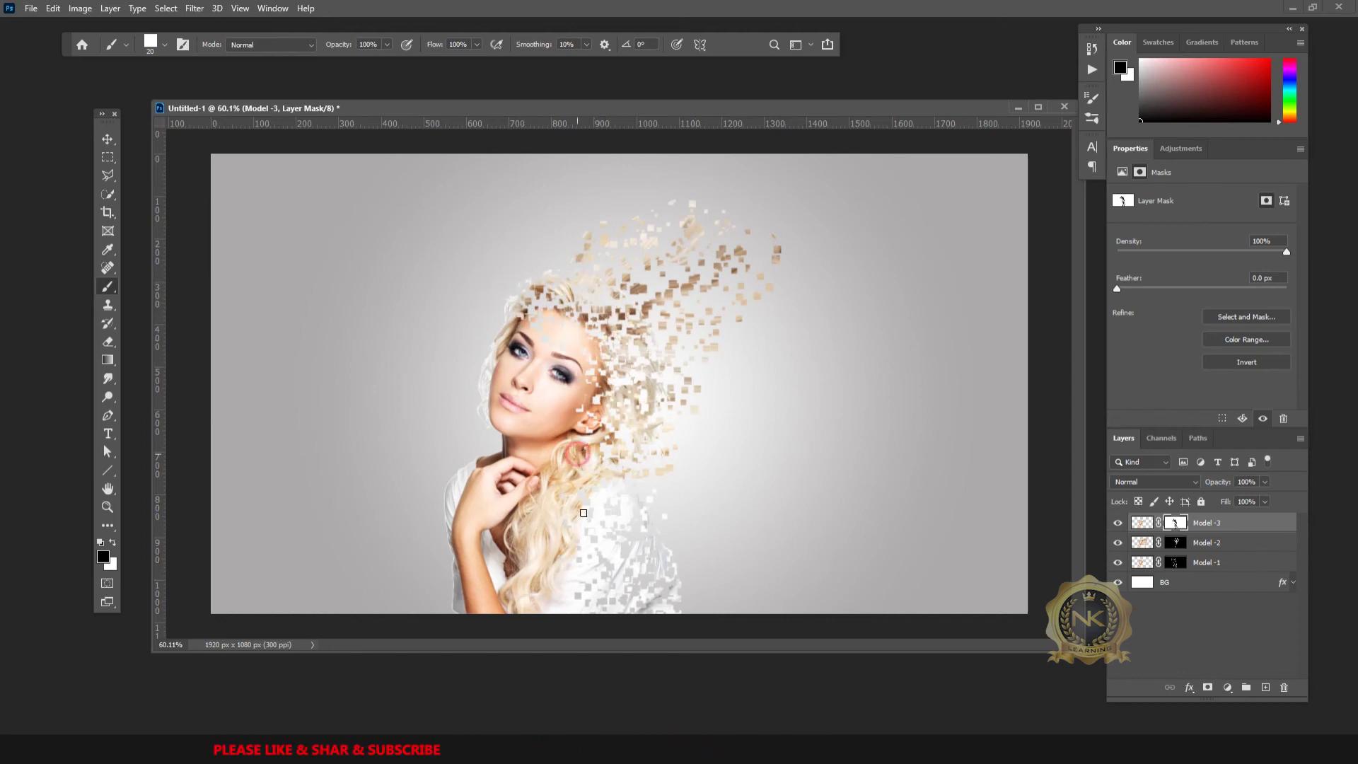
{"action": "left_click", "coordinate": [112, 542]}
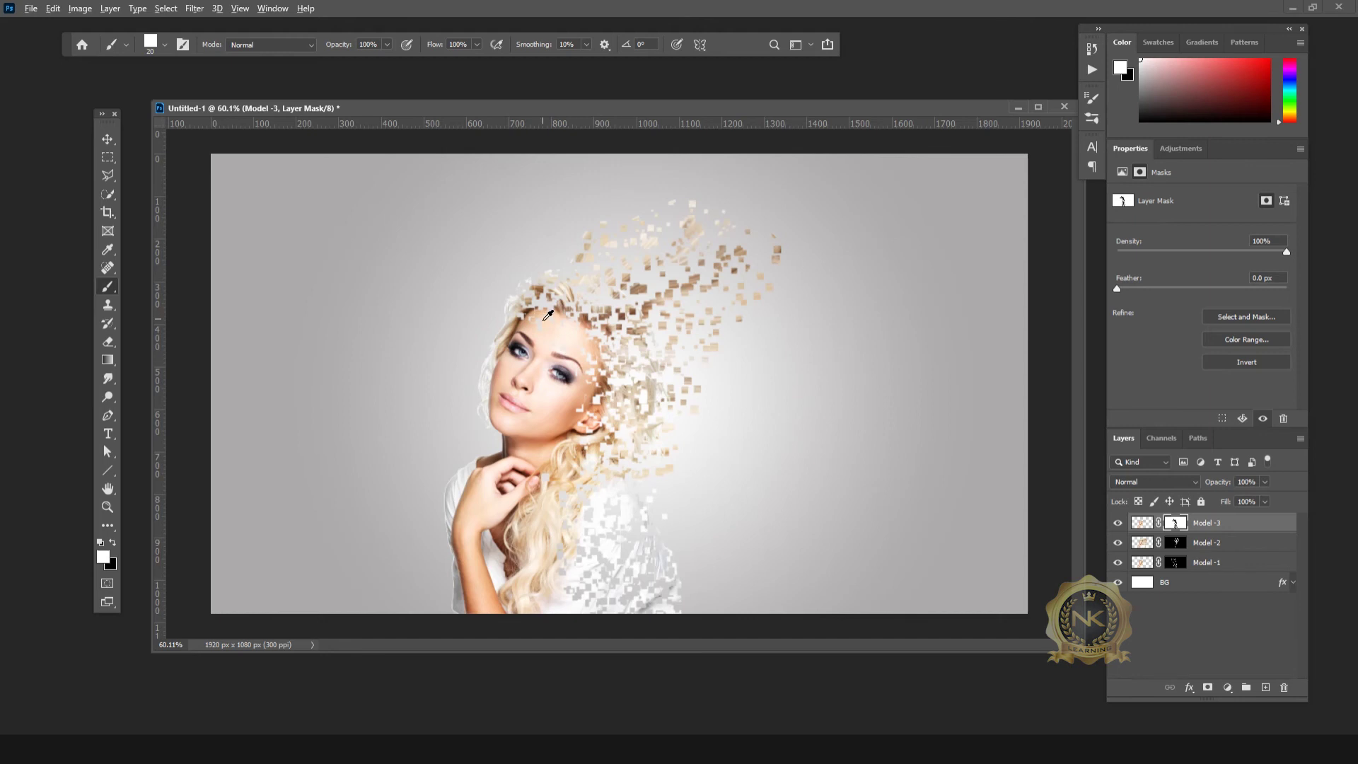
{"action": "scroll", "coordinate": [548, 315], "scroll_direction": "up", "scroll_amount": 3}
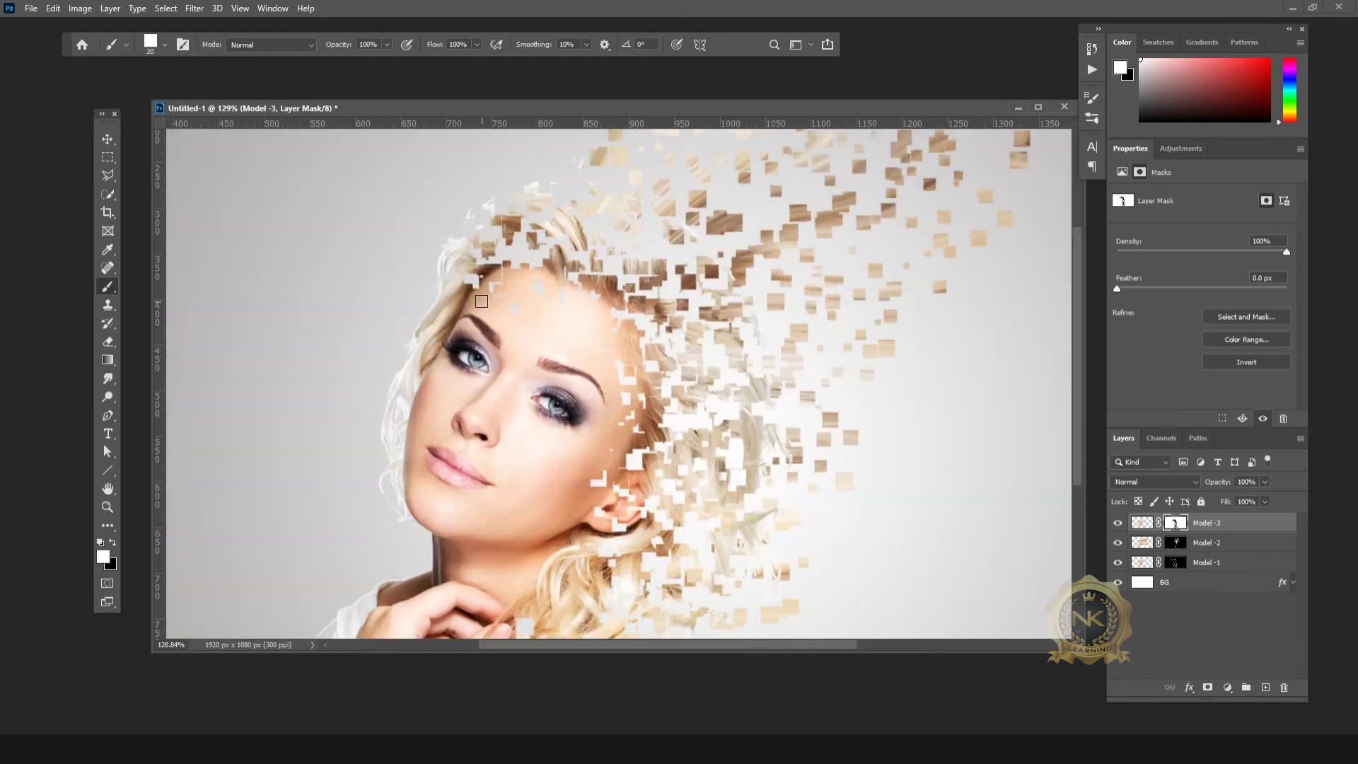
{"action": "left_click", "coordinate": [112, 542]}
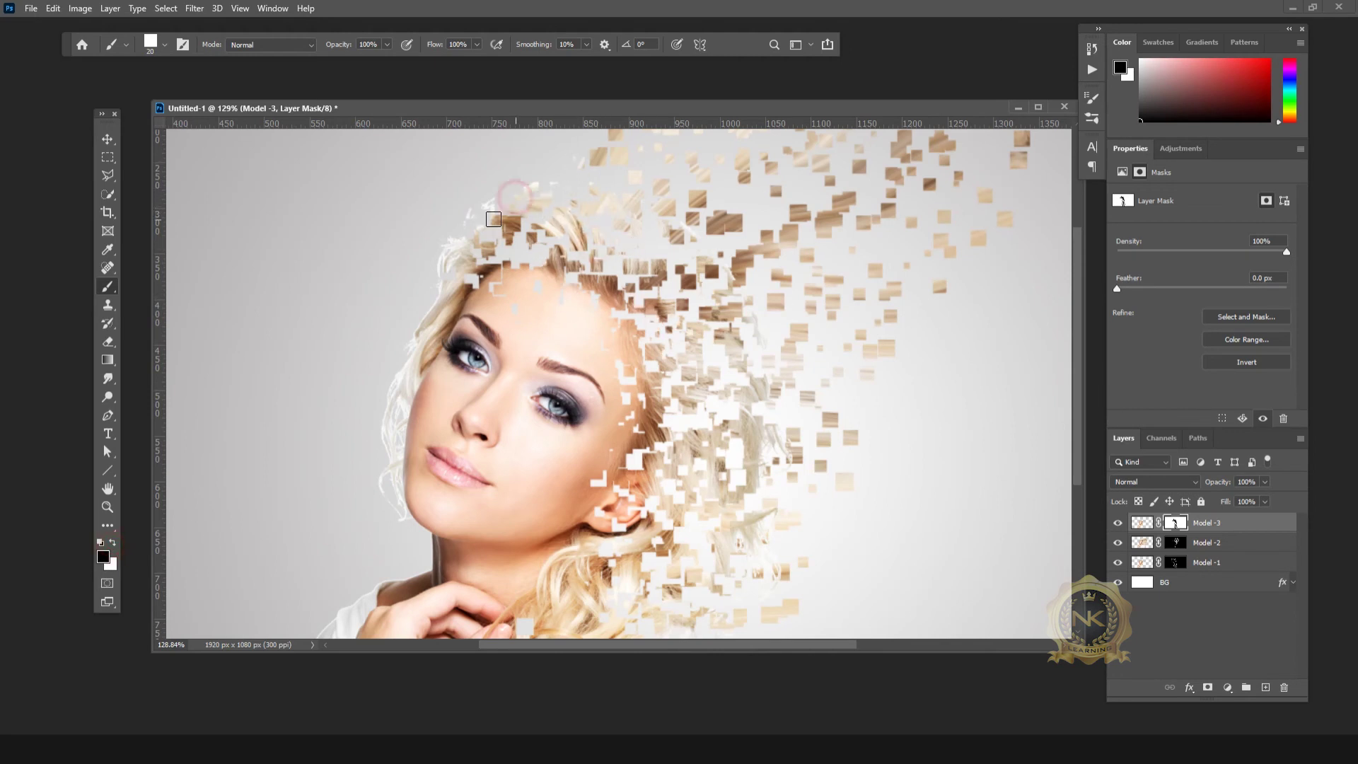
{"action": "scroll", "coordinate": [697, 410], "scroll_direction": "down", "scroll_amount": 2}
{"action": "scroll", "coordinate": [698, 410], "scroll_direction": "down", "scroll_amount": 2}
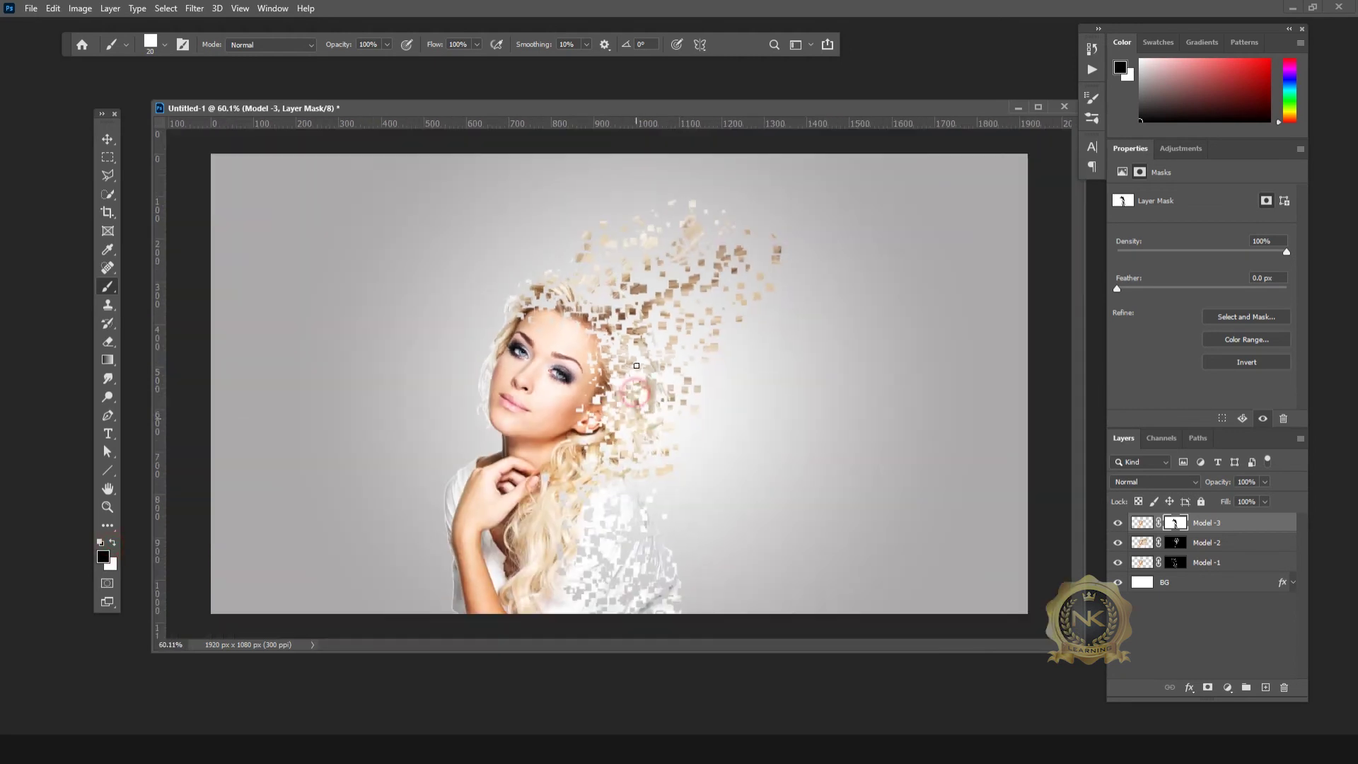
- Punch a square into the shoulder, then paint particles back in near the brow with white
{"action": "left_click", "coordinate": [664, 481]}
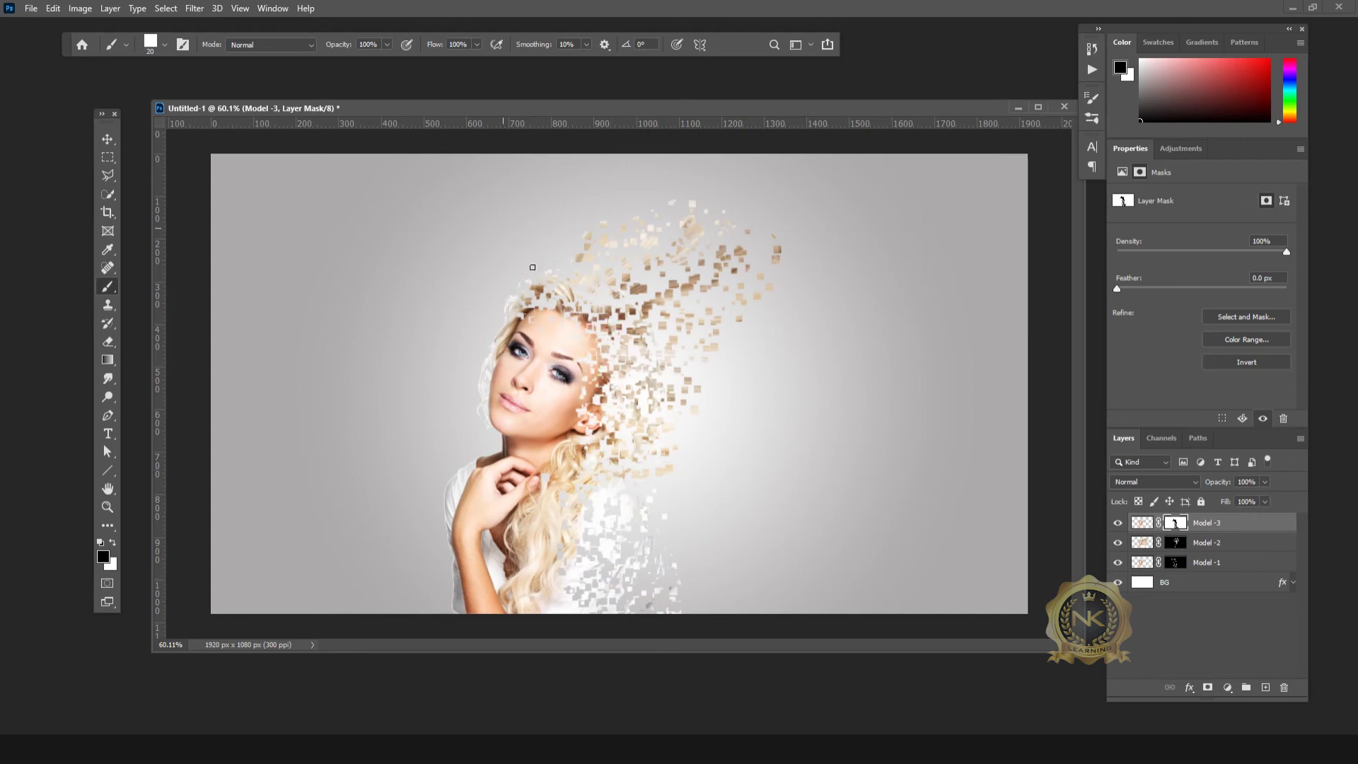
{"action": "scroll", "coordinate": [599, 314], "scroll_direction": "up", "scroll_amount": 3}
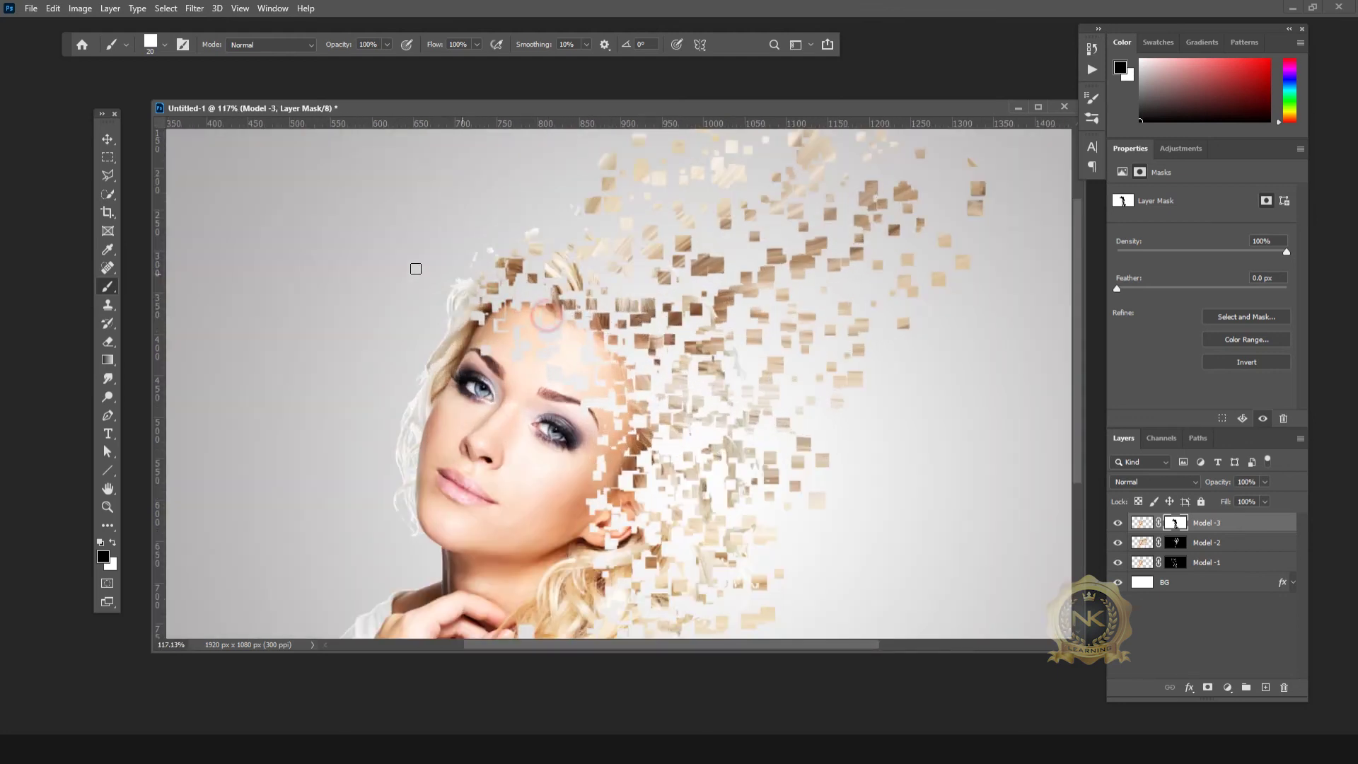
{"action": "scroll", "coordinate": [603, 262], "scroll_direction": "down", "scroll_amount": 3}
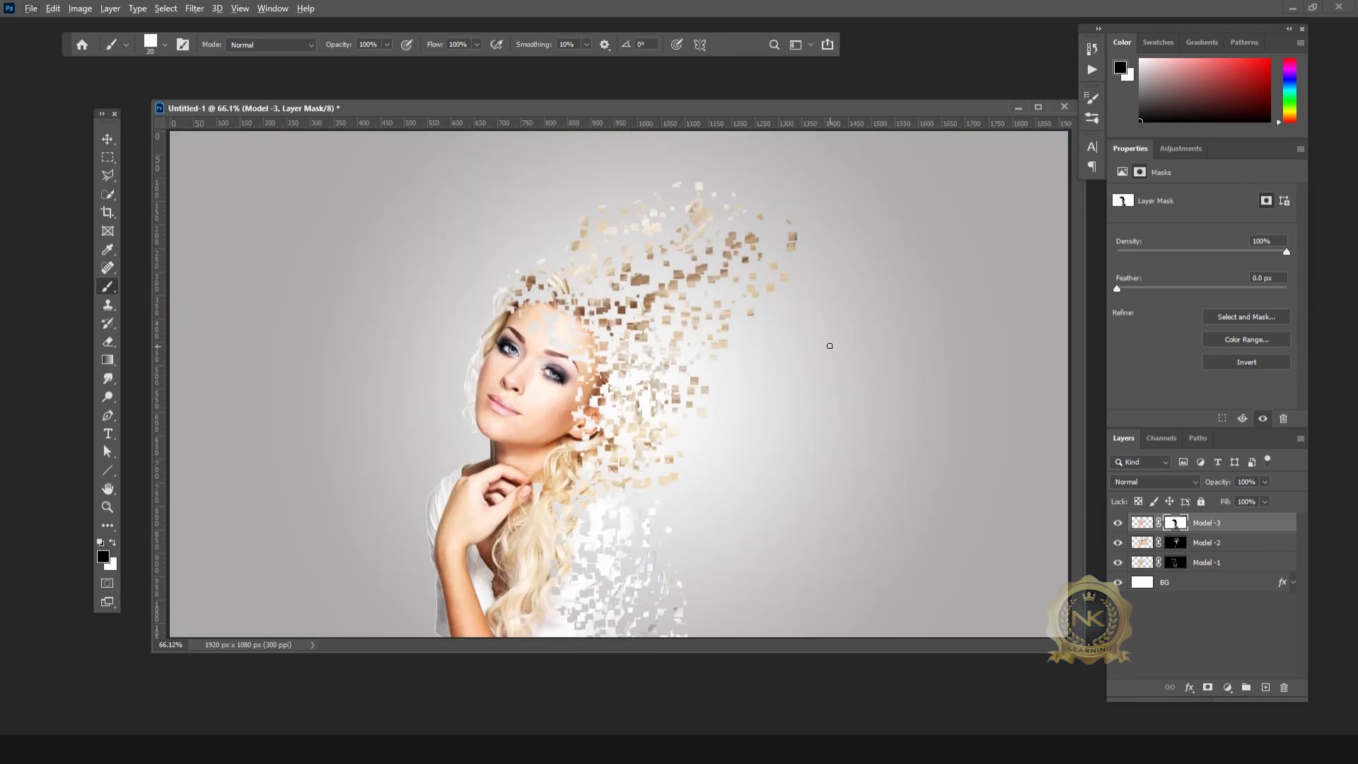
{"action": "left_click", "coordinate": [112, 541]}
{"action": "scroll", "coordinate": [622, 365], "scroll_direction": "up", "scroll_amount": 5}
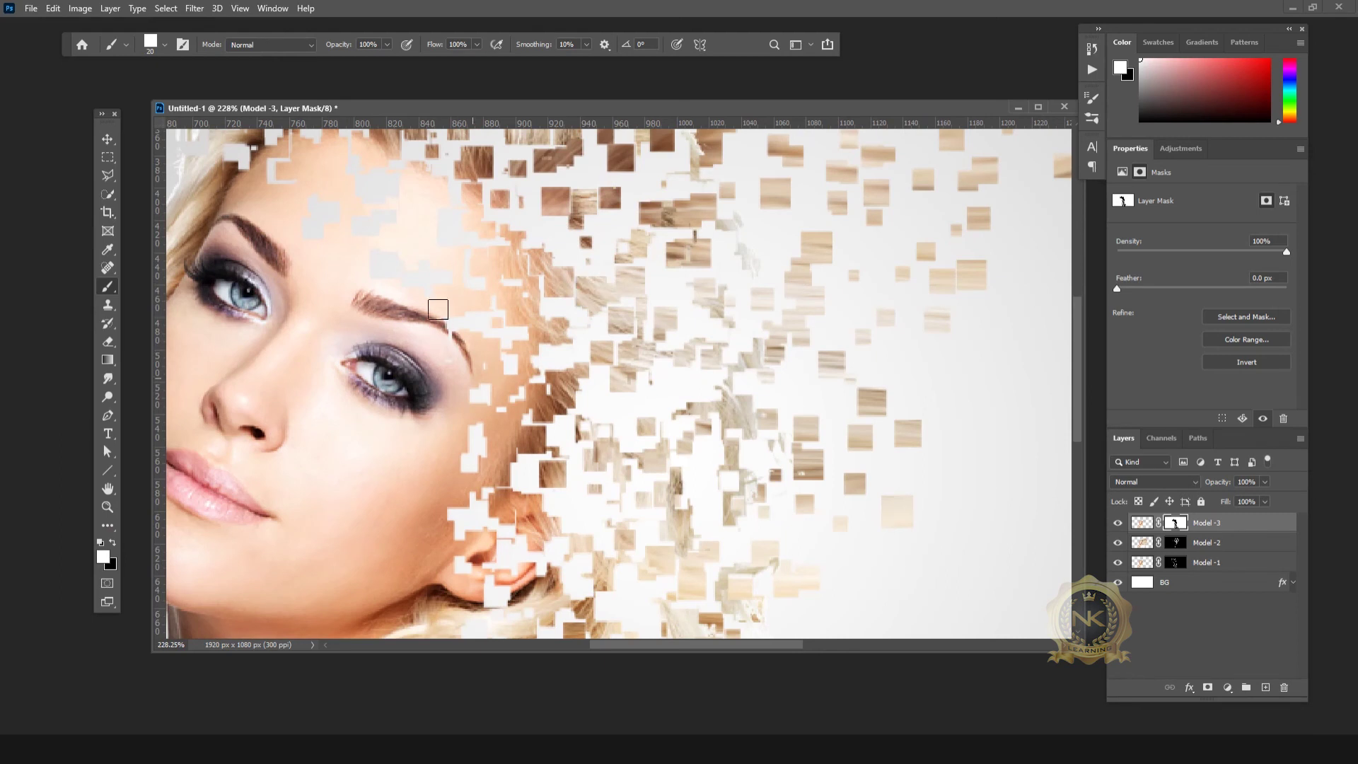
{"action": "scroll", "coordinate": [445, 295], "scroll_direction": "down", "scroll_amount": 2}
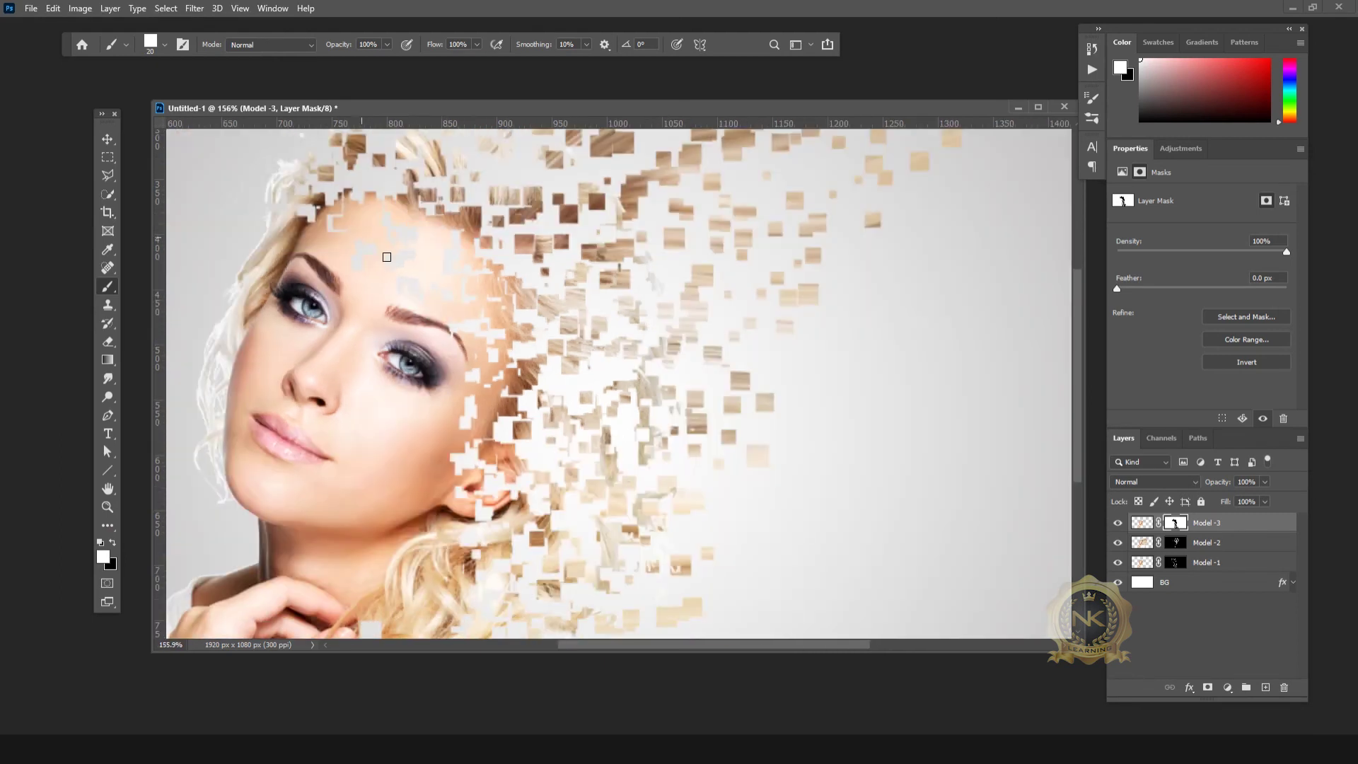
{"action": "left_click", "coordinate": [463, 322]}
{"action": "left_click", "coordinate": [450, 327]}
{"action": "left_click", "coordinate": [471, 371]}
- Switch back to black and hide stray light fragments in the shoulder scatter
{"action": "scroll", "coordinate": [483, 342], "scroll_direction": "down", "scroll_amount": 2}
{"action": "scroll", "coordinate": [484, 343], "scroll_direction": "down", "scroll_amount": 2}
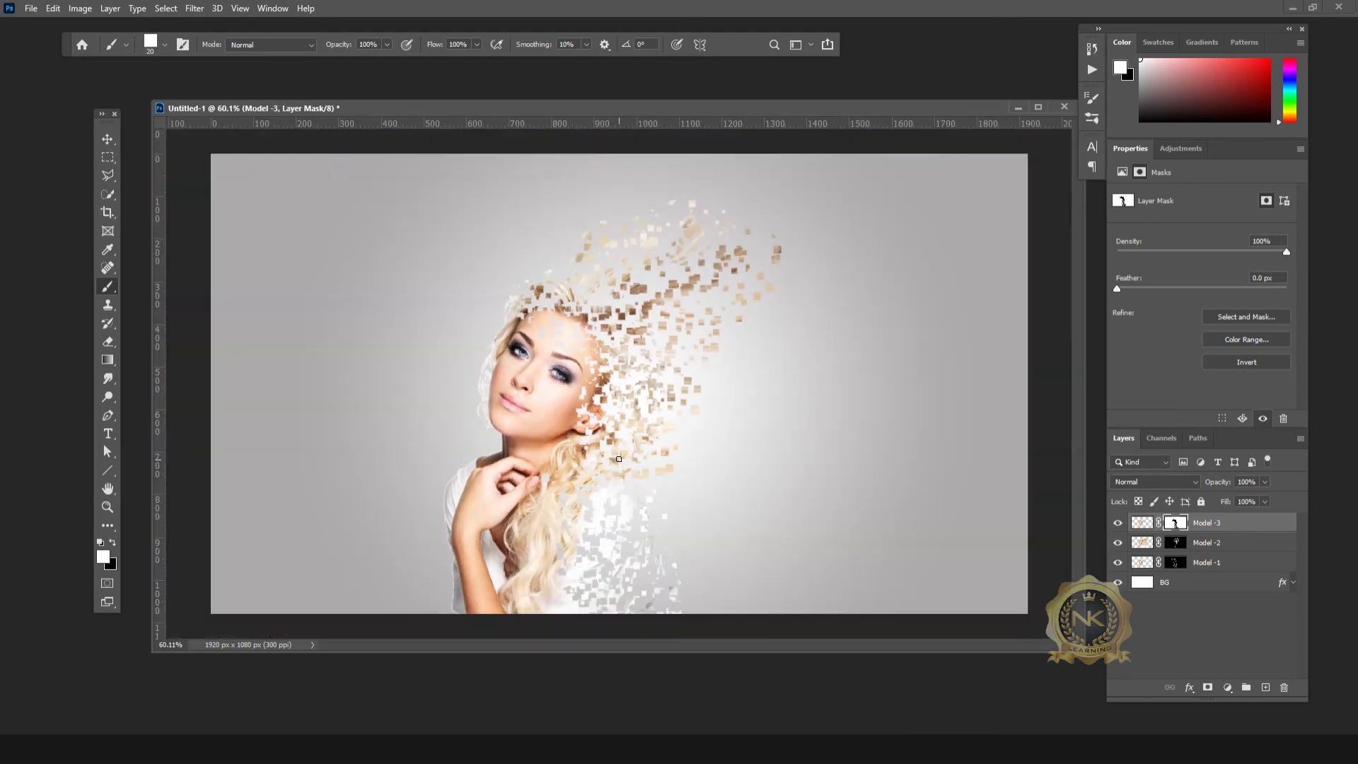
{"action": "key", "text": "x"}
{"action": "scroll", "coordinate": [707, 580], "scroll_direction": "up", "scroll_amount": 5}
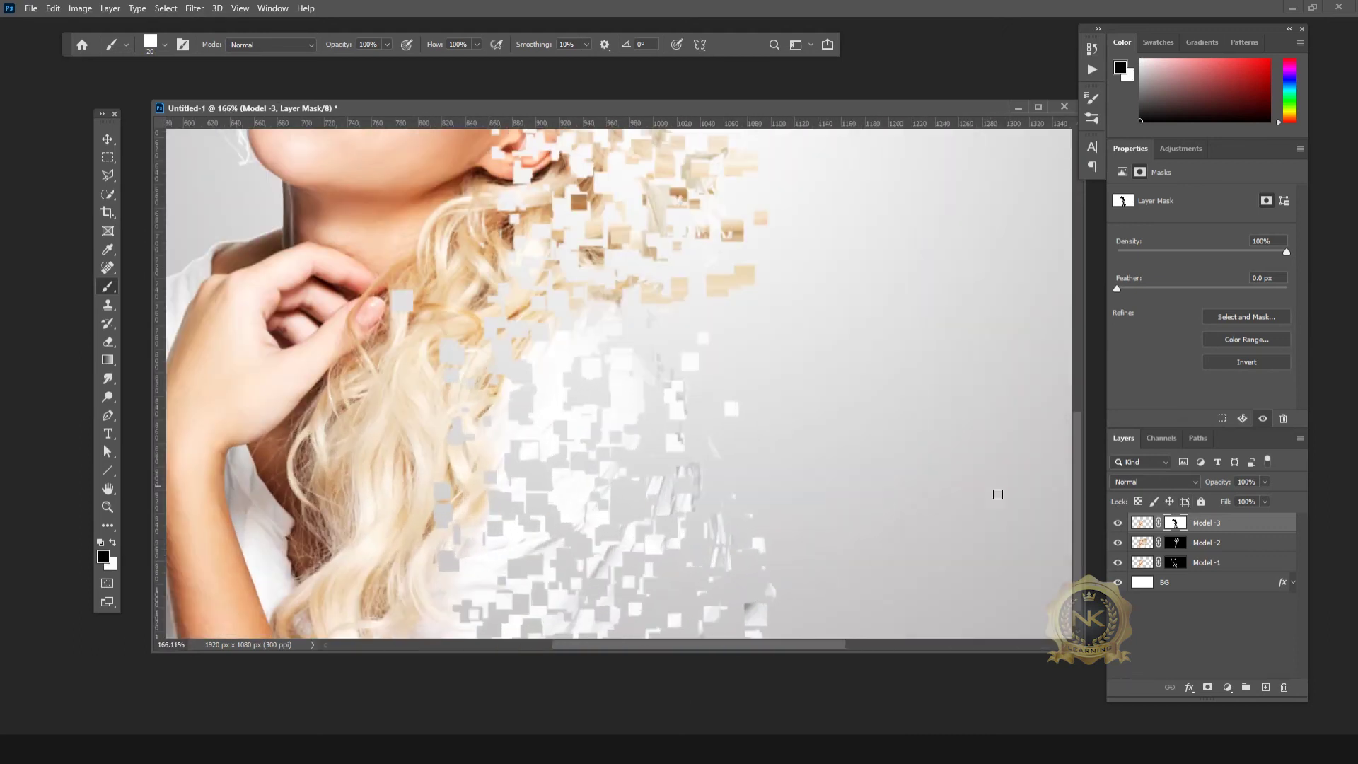
{"action": "left_click_drag", "start_coordinate": [703, 521], "coordinate": [689, 316]}
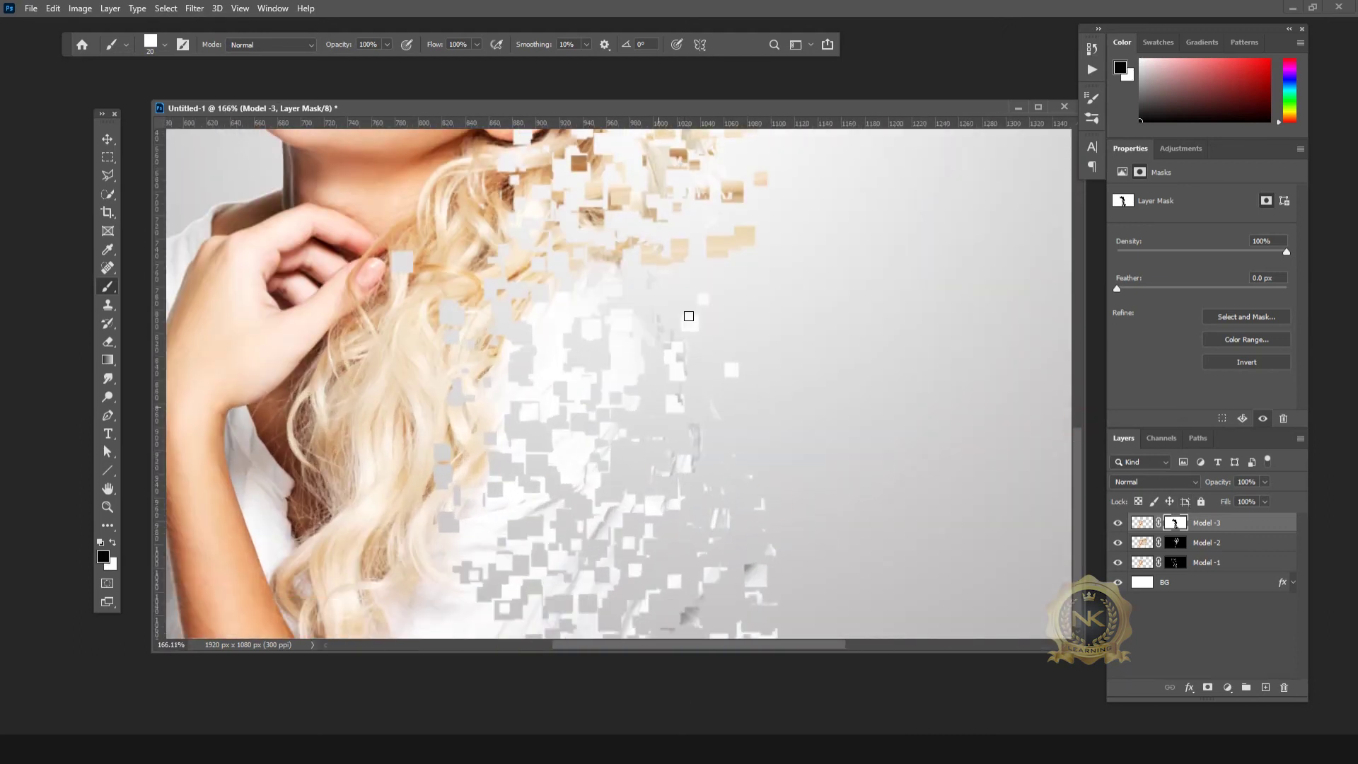
{"action": "left_click_drag", "start_coordinate": [615, 336], "coordinate": [674, 378]}
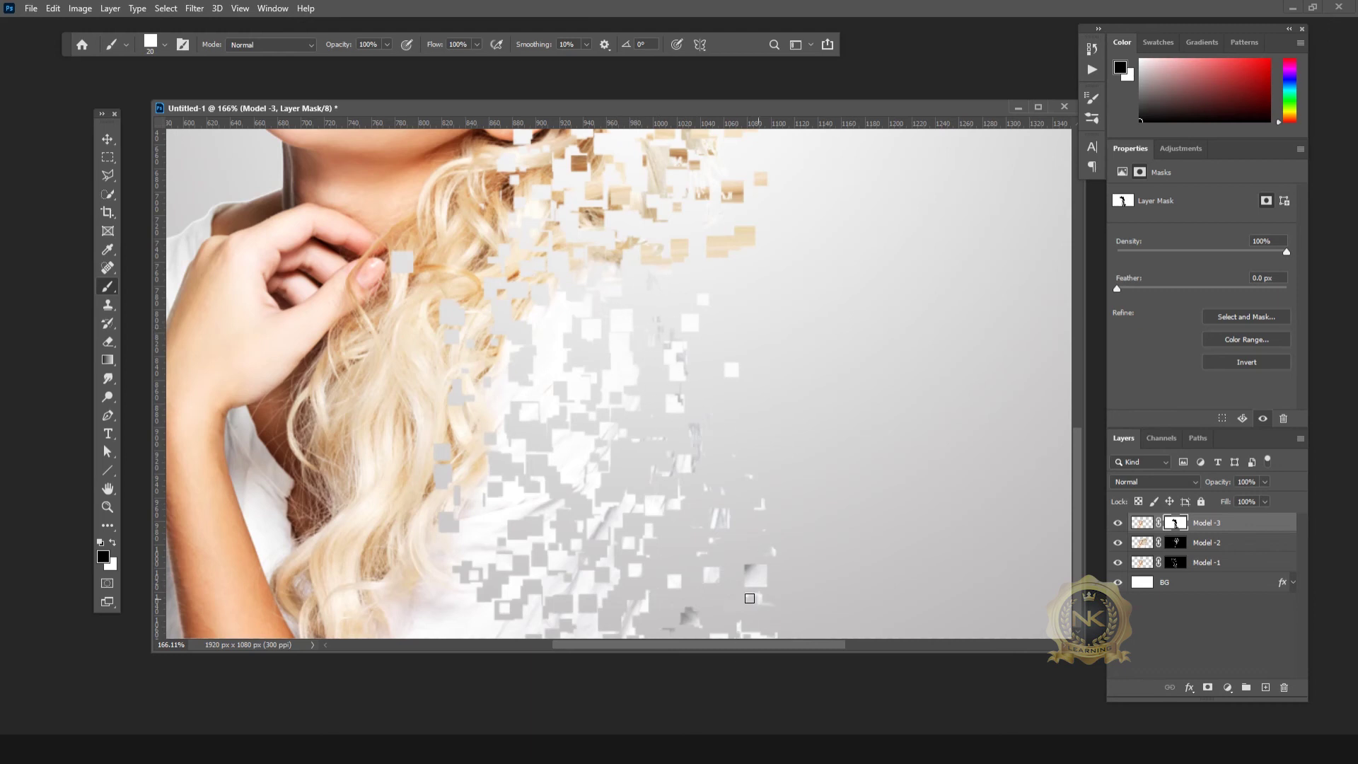
{"action": "scroll", "coordinate": [750, 597], "scroll_direction": "down", "scroll_amount": 5}
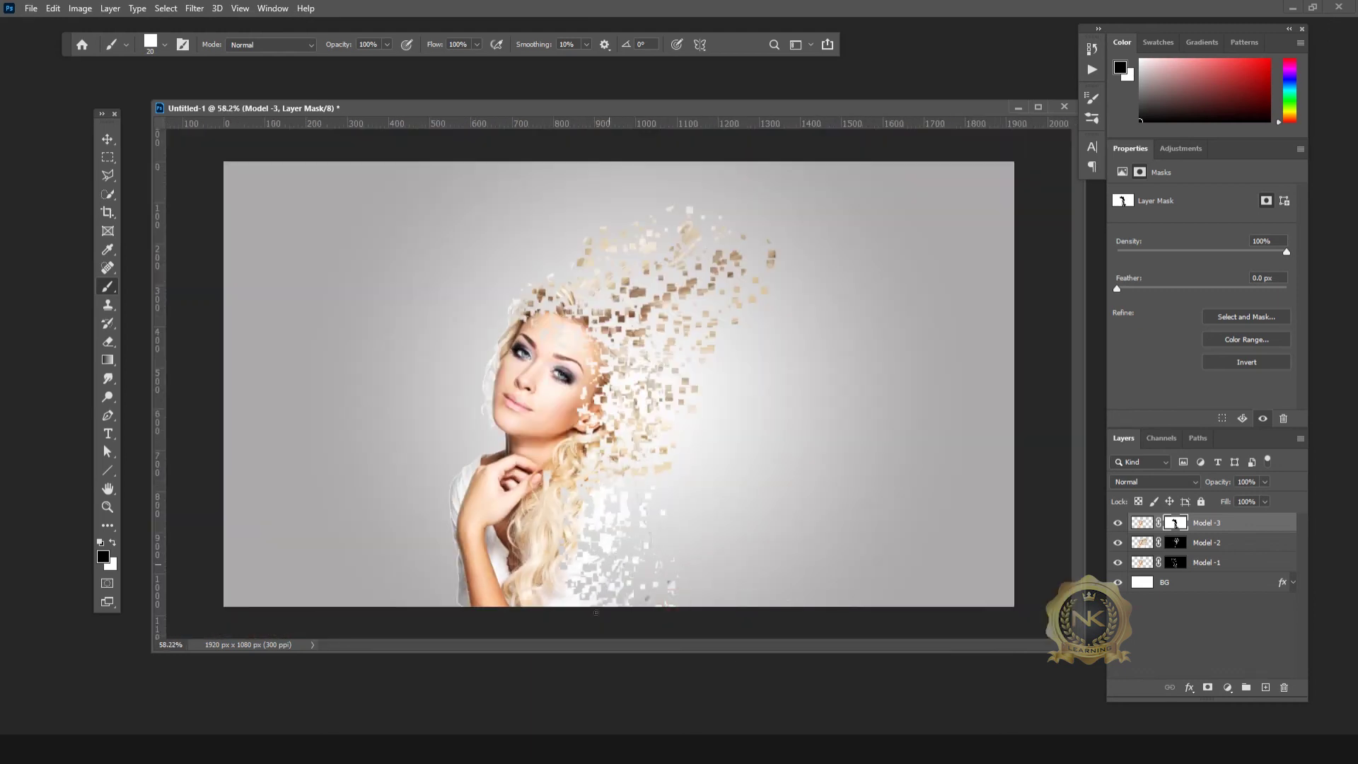
- Apply Filter Gallery's Texture > Patchwork with Square Size 8 and Relief 8 to the Model -3 mask
{"action": "left_click", "coordinate": [651, 533]}
{"action": "left_click", "coordinate": [192, 9]}
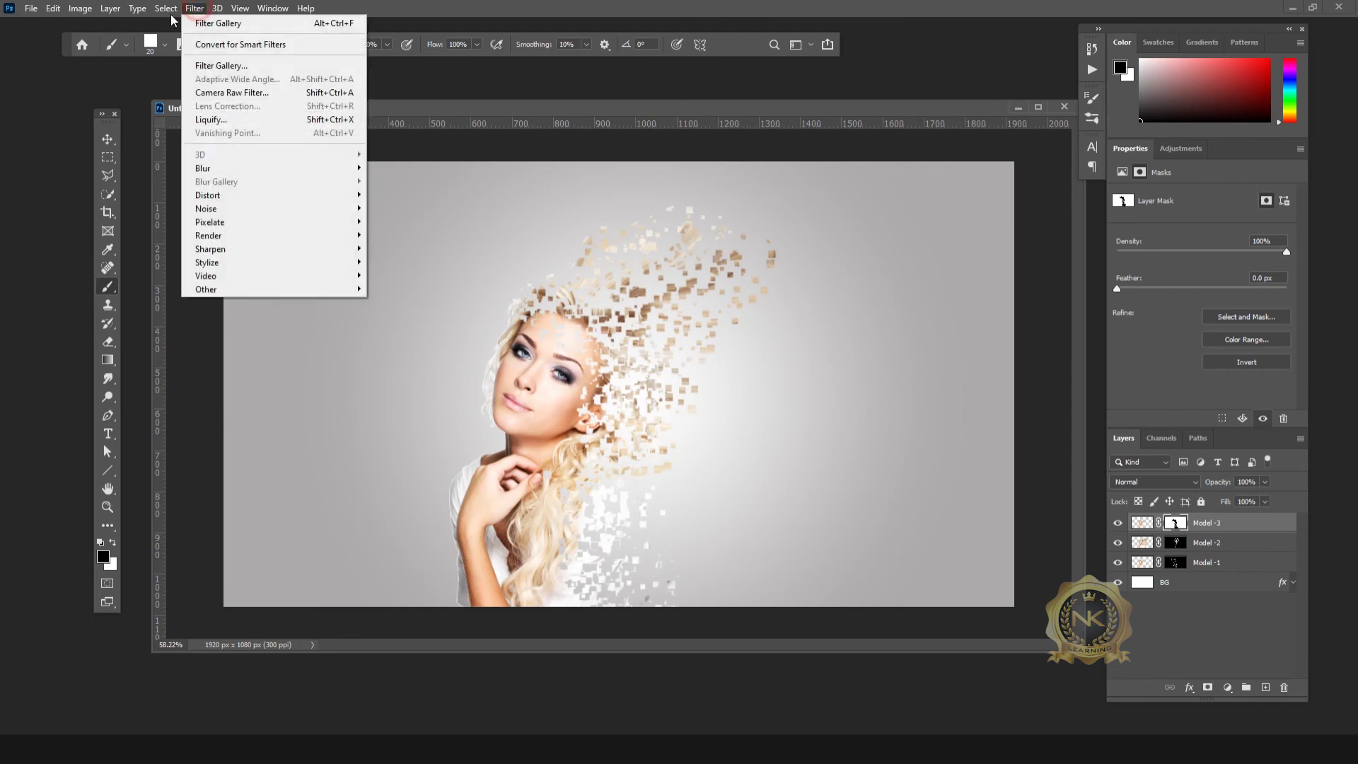
{"action": "left_click", "coordinate": [229, 67]}
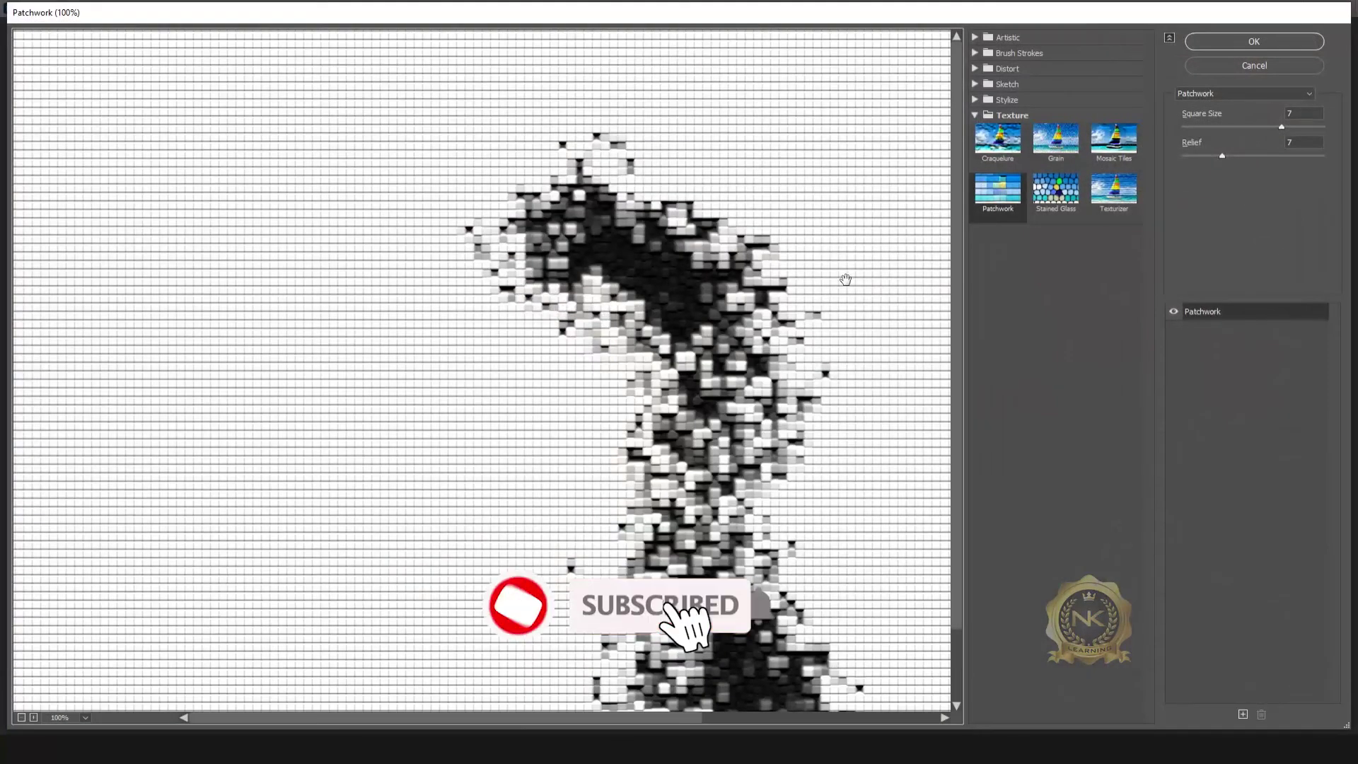
{"action": "left_click", "coordinate": [1001, 119]}
{"action": "left_click", "coordinate": [1001, 122]}
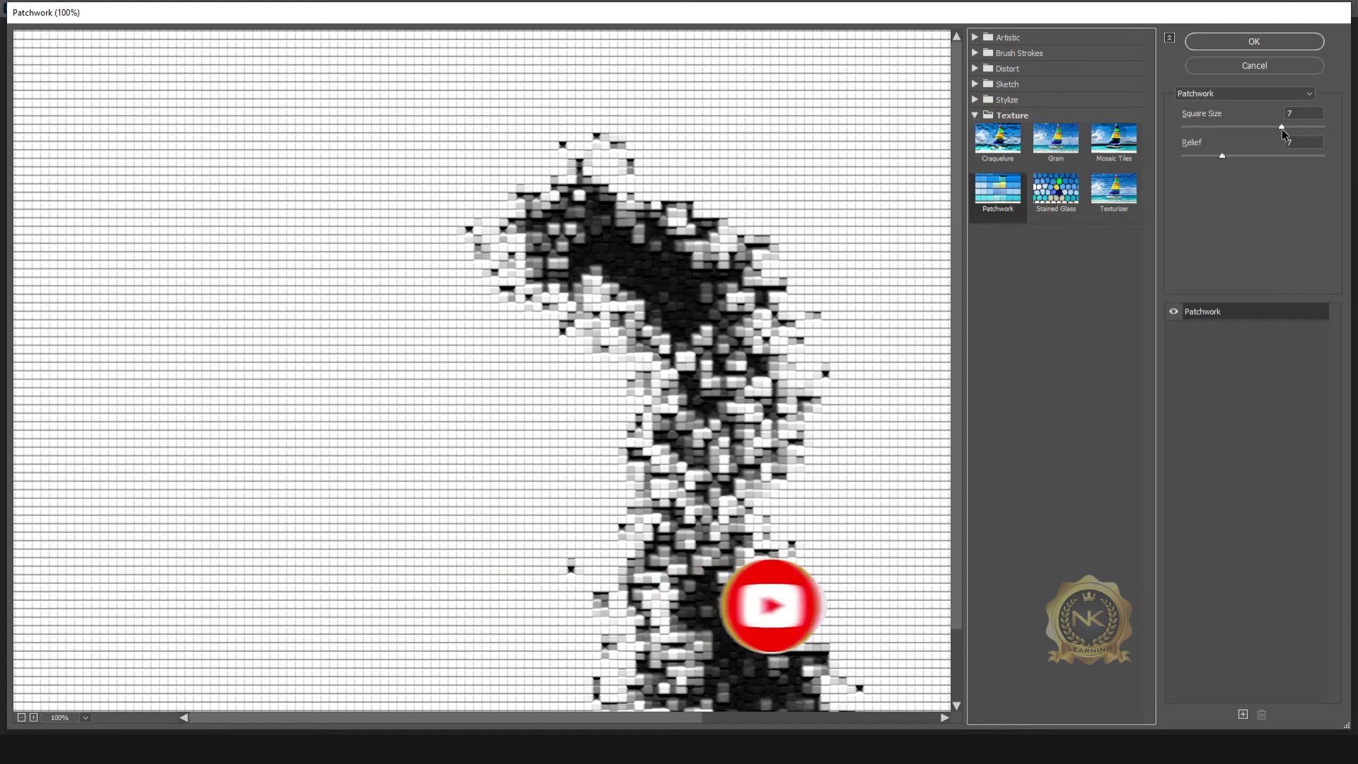
{"action": "left_click_drag", "start_coordinate": [1282, 126], "coordinate": [1287, 126]}
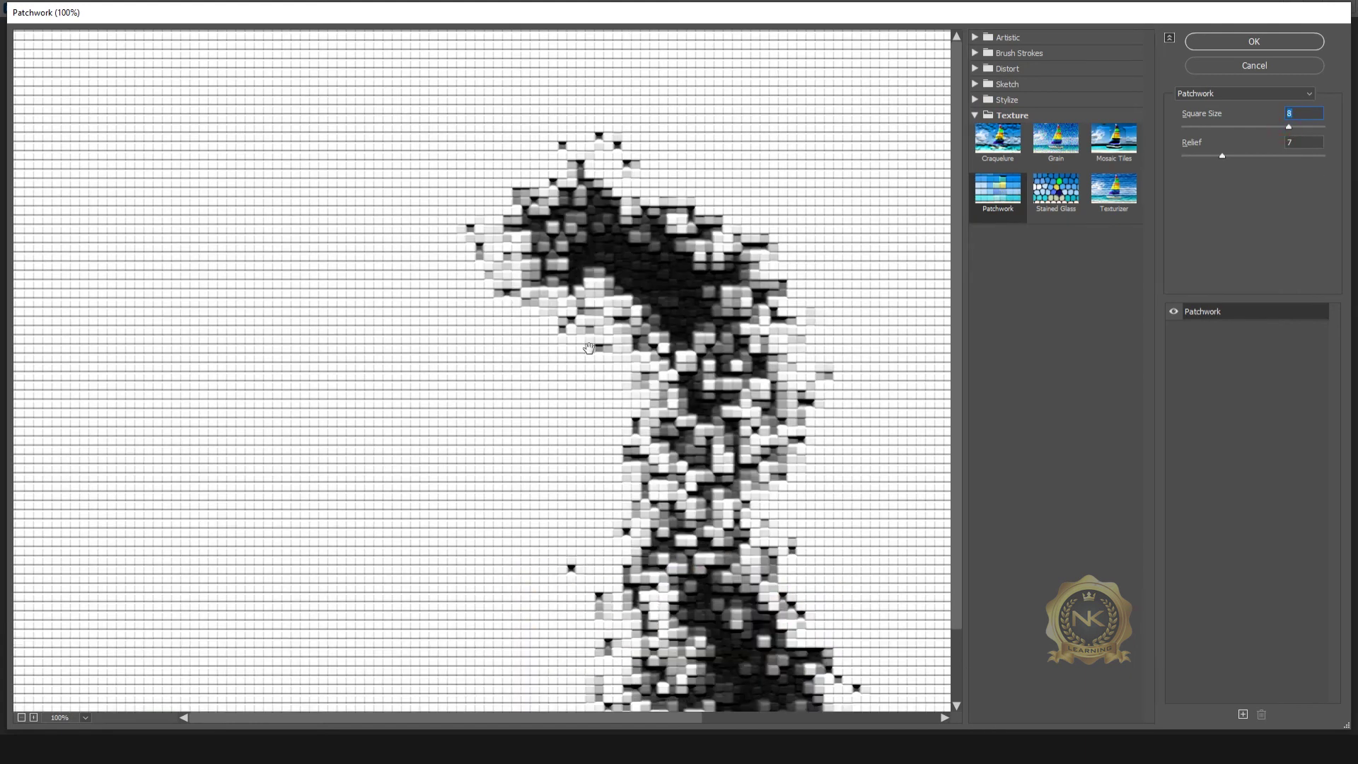
{"action": "left_click_drag", "start_coordinate": [1287, 125], "coordinate": [1294, 128]}
{"action": "left_click_drag", "start_coordinate": [1222, 156], "coordinate": [1231, 156]}
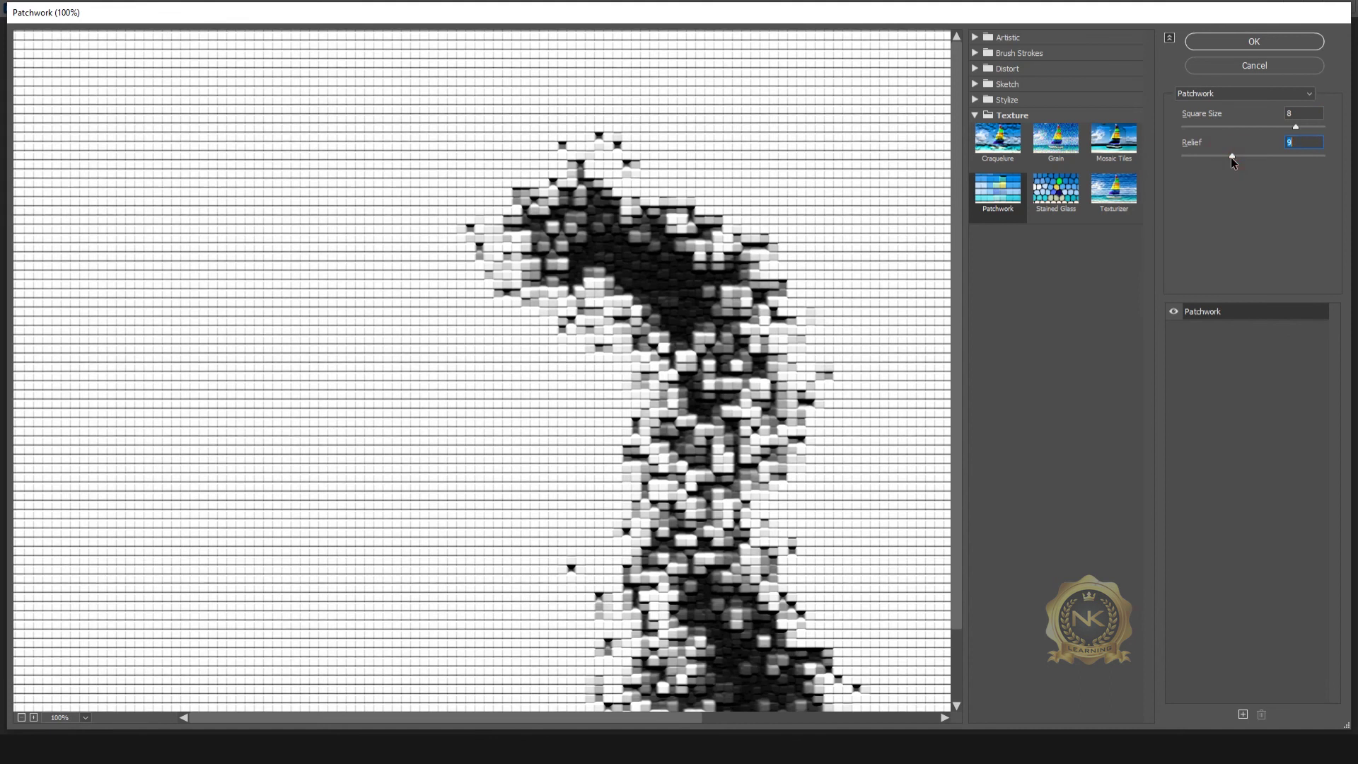
{"action": "left_click_drag", "start_coordinate": [1231, 156], "coordinate": [1226, 155]}
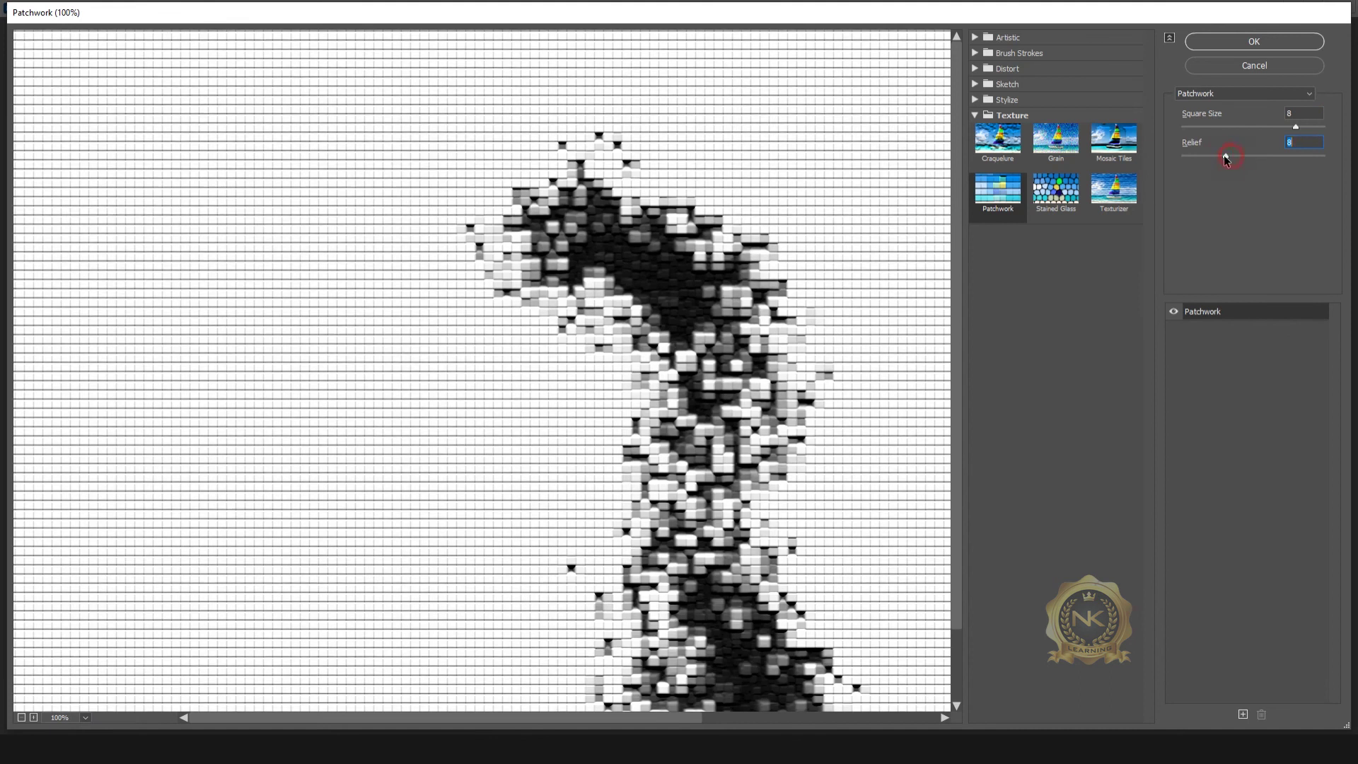
{"action": "left_click", "coordinate": [1256, 41]}
{"action": "scroll", "coordinate": [513, 315], "scroll_direction": "up", "scroll_amount": 10}
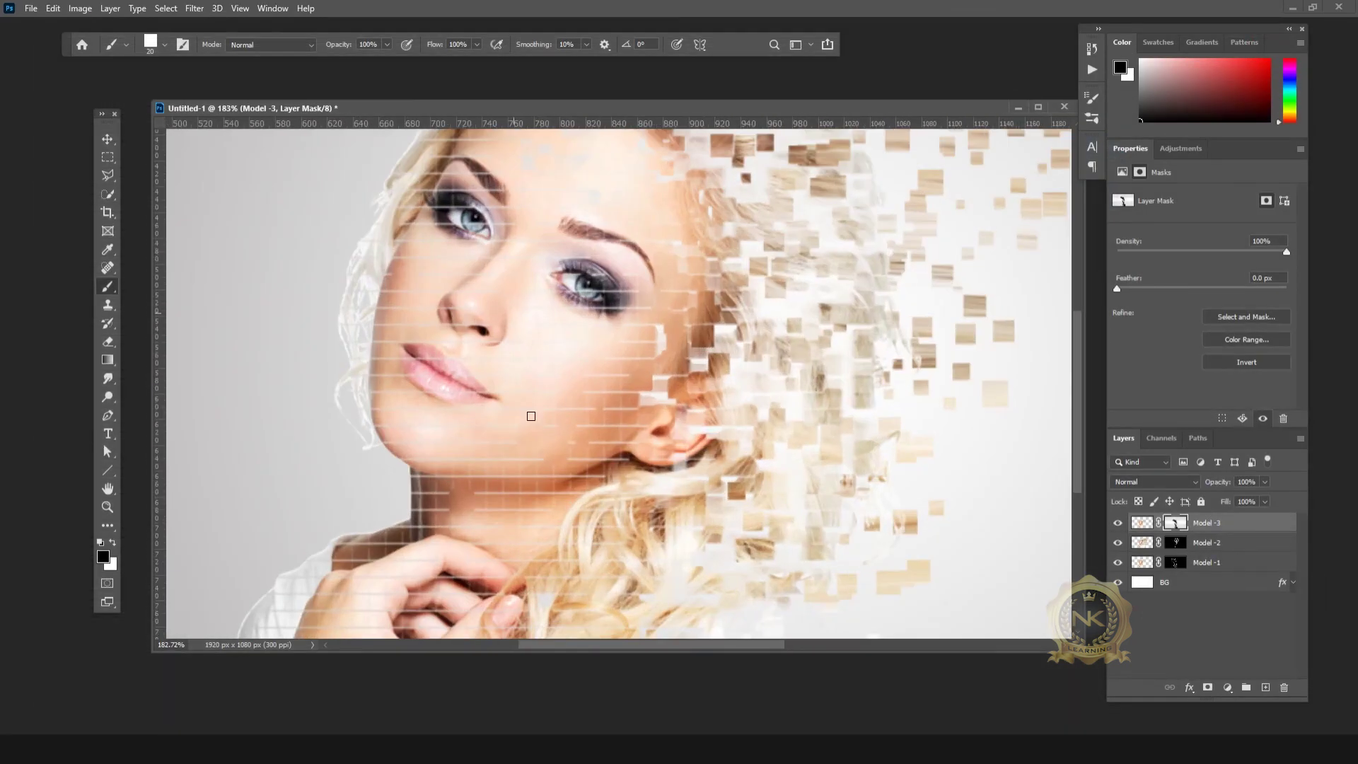
- Switch to a Soft Round 20 px brush, soften the cheek, then paint white over the left brow
{"action": "scroll", "coordinate": [596, 352], "scroll_direction": "down", "scroll_amount": 5}
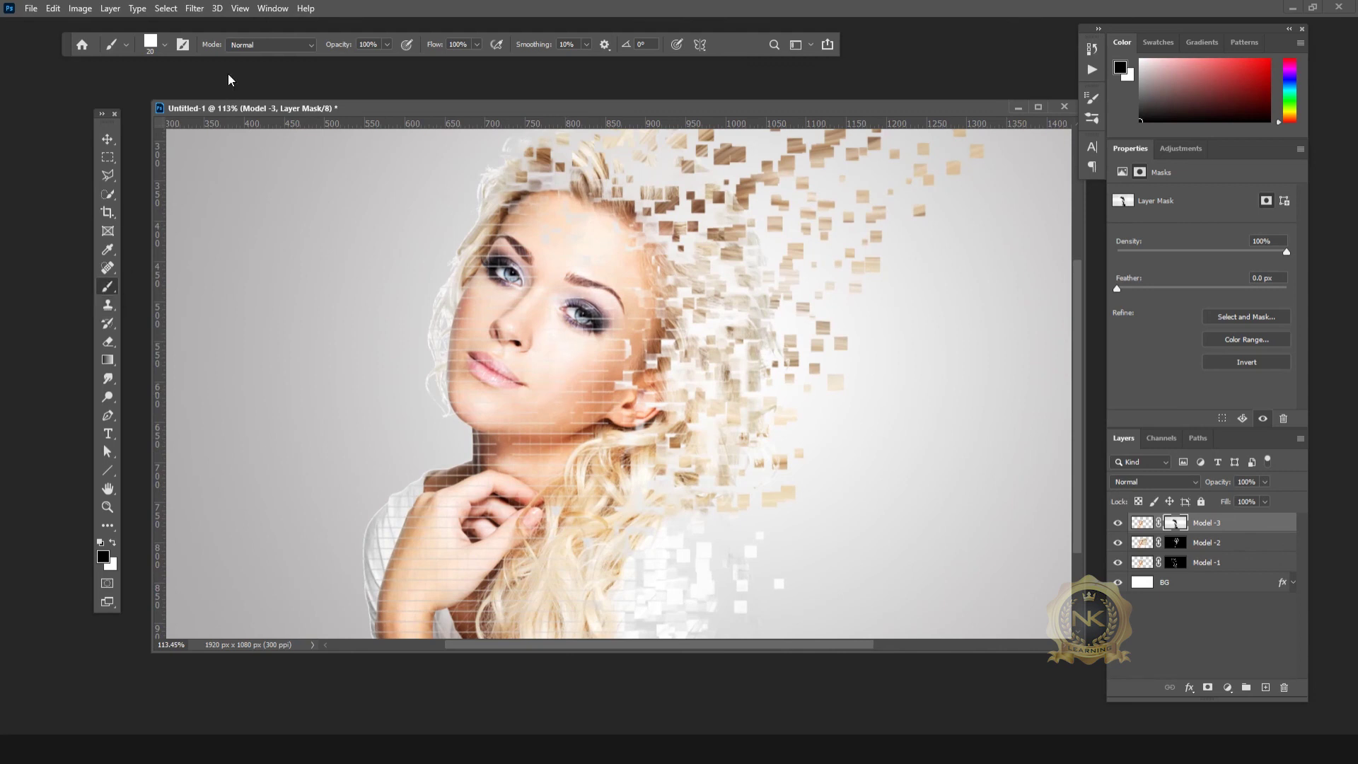
{"action": "left_click", "coordinate": [164, 45]}
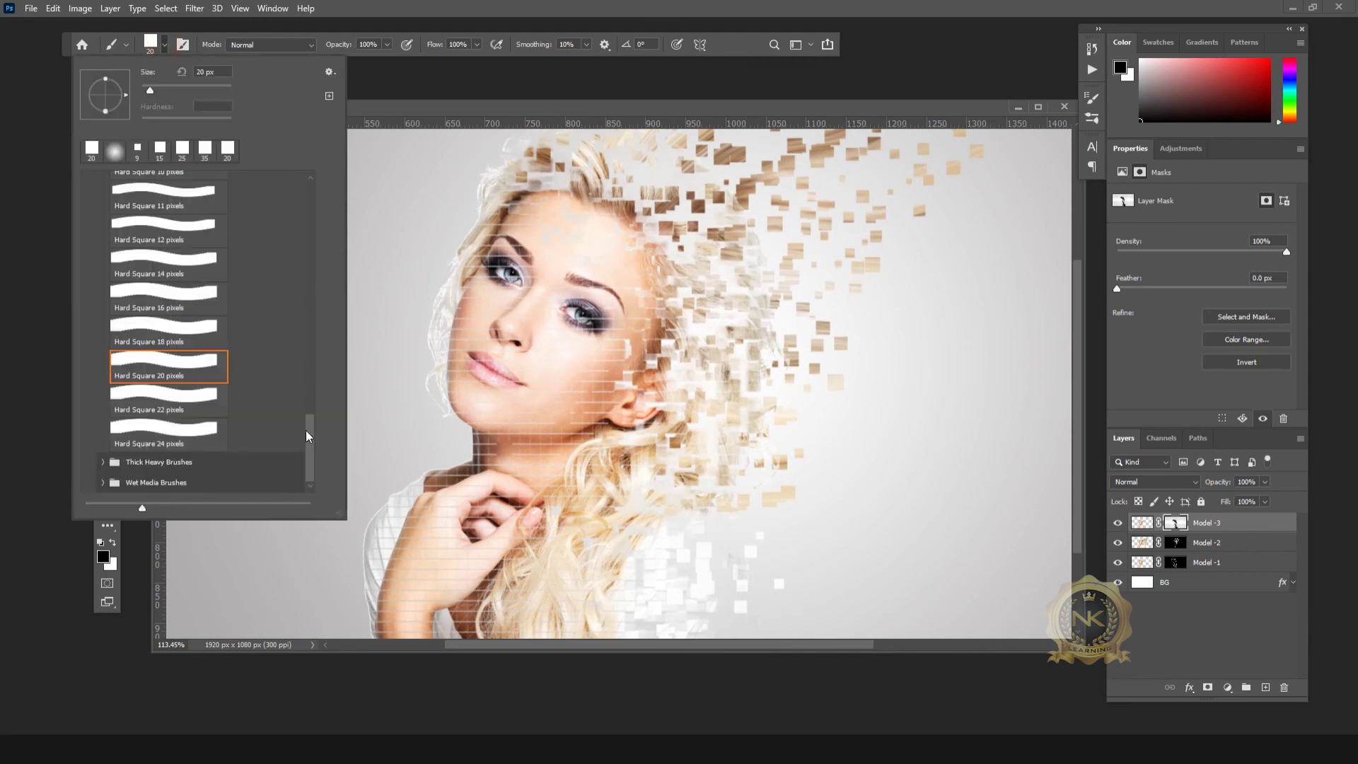
{"action": "left_click", "coordinate": [115, 150]}
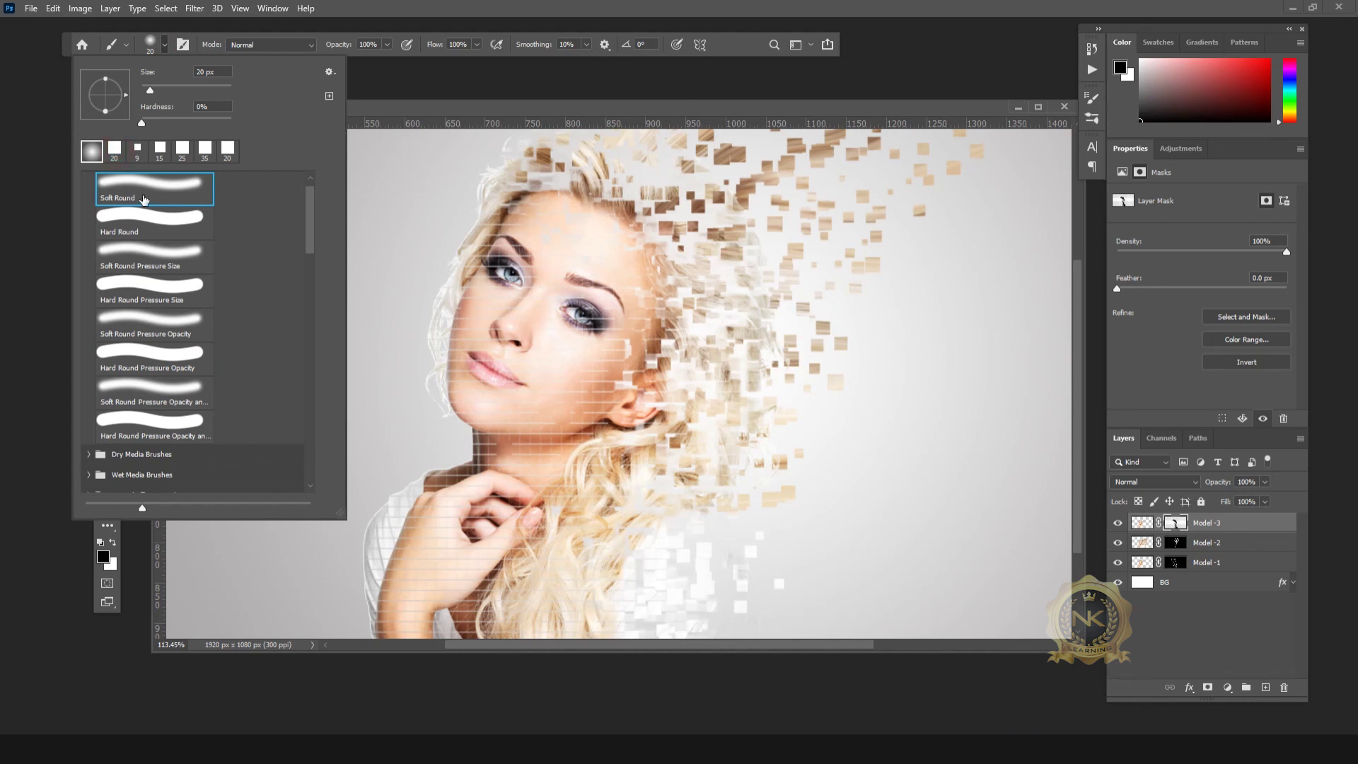
{"action": "left_click", "coordinate": [167, 44]}
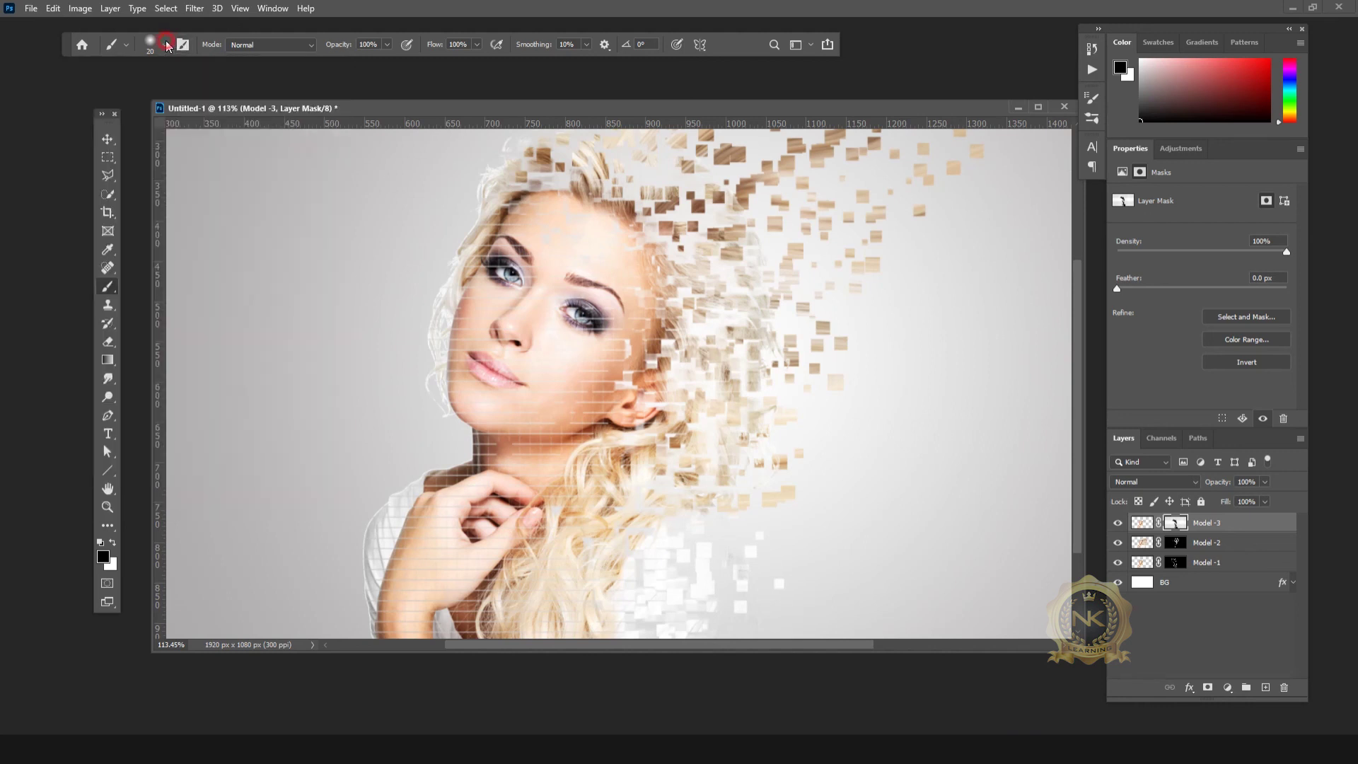
{"action": "mouse_move", "coordinate": [556, 347]}
{"action": "left_mouse_down"}
{"action": "mouse_move", "coordinate": [551, 391]}
{"action": "mouse_move", "coordinate": [555, 358]}
{"action": "left_mouse_up"}
{"action": "left_click", "coordinate": [114, 542]}
{"action": "left_click_drag", "start_coordinate": [486, 276], "coordinate": [497, 248]}
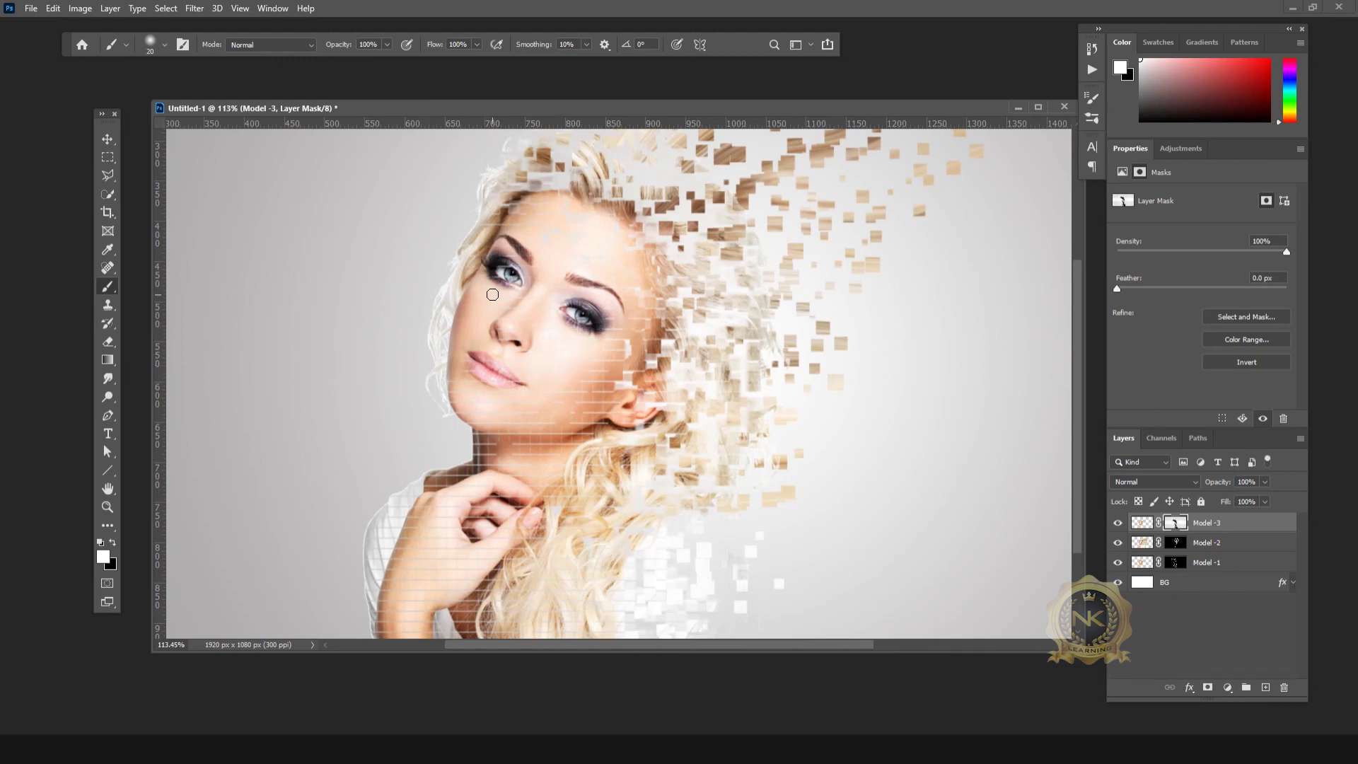
- Enlarge the brush to 125 px and paint white over the face and lower scatter
{"action": "key", "text": "bracketright"}
{"action": "key", "text": "bracketright"}
{"action": "key", "text": "bracketright"}
{"action": "key", "text": "ctrl+0"}
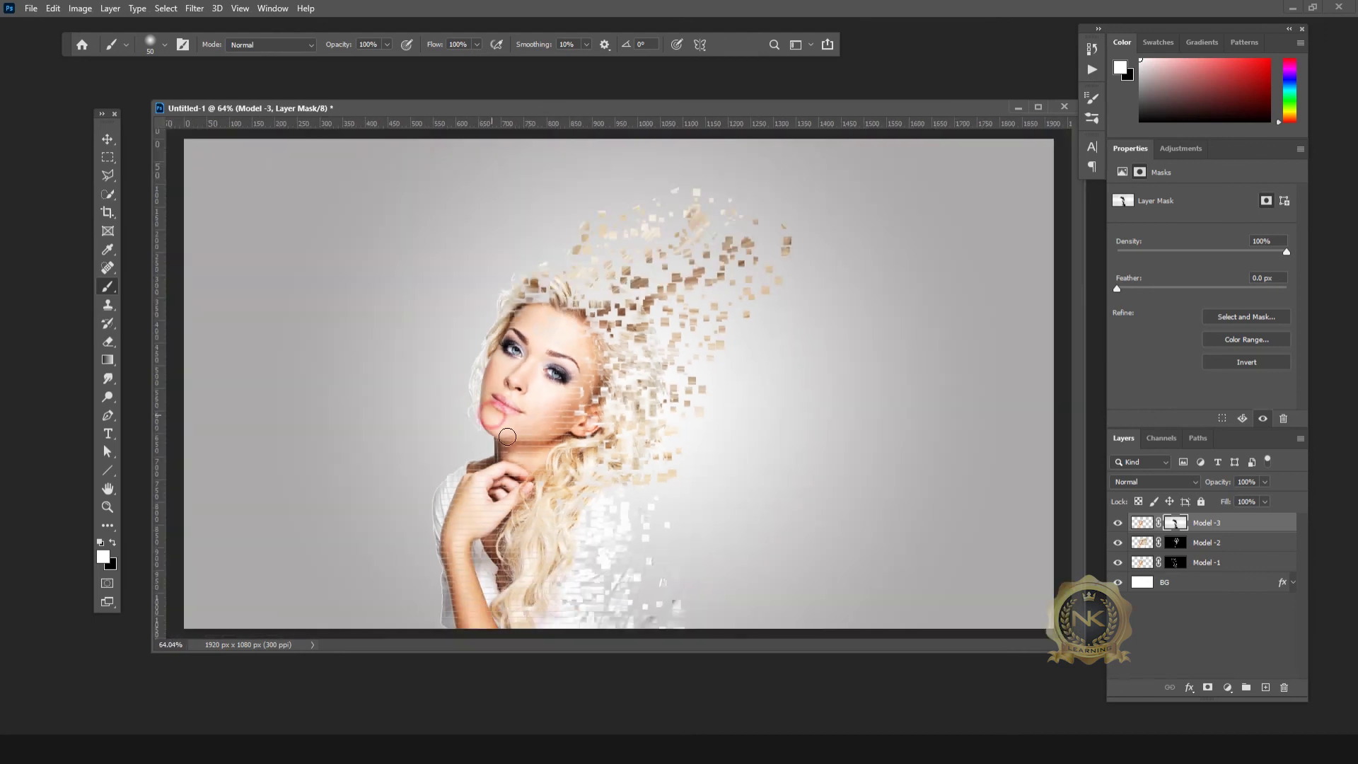
{"action": "key", "text": "bracketright"}
{"action": "key", "text": "bracketright"}
{"action": "key", "text": "bracketright"}
{"action": "key", "text": "bracketright"}
{"action": "key", "text": "bracketright"}
{"action": "key", "text": "bracketright"}
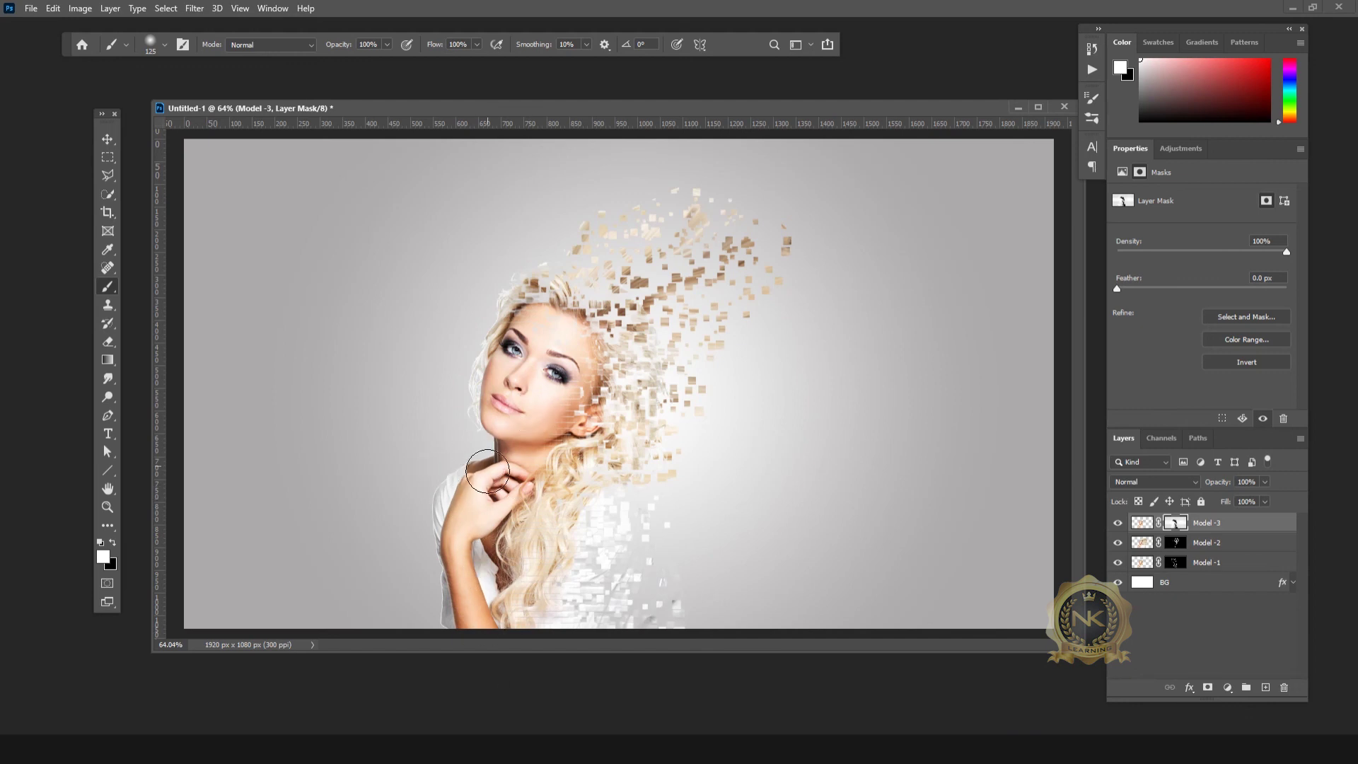
{"action": "left_click_drag", "start_coordinate": [560, 353], "coordinate": [1054, 456]}
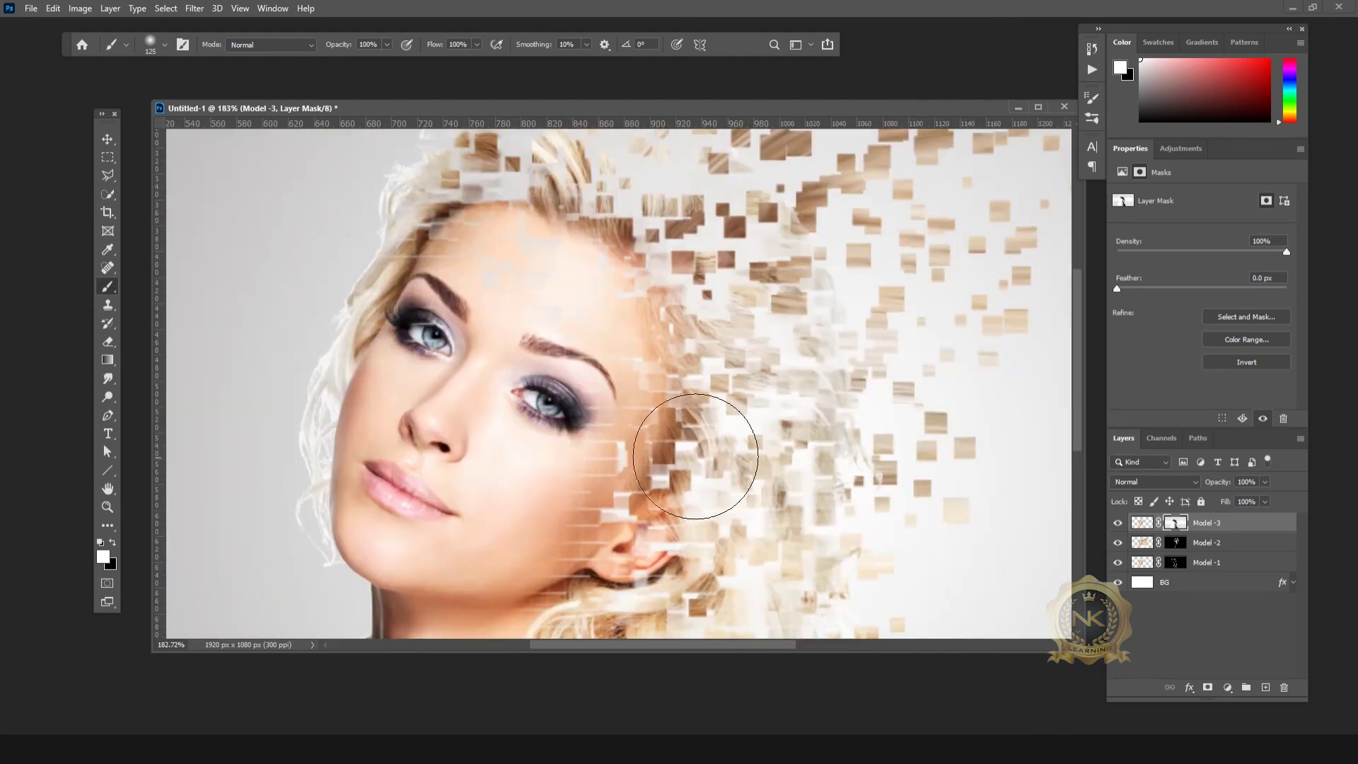
{"action": "mouse_move", "coordinate": [697, 531]}
{"action": "left_mouse_down"}
{"action": "mouse_move", "coordinate": [642, 531]}
{"action": "mouse_move", "coordinate": [679, 530]}
{"action": "left_mouse_up"}
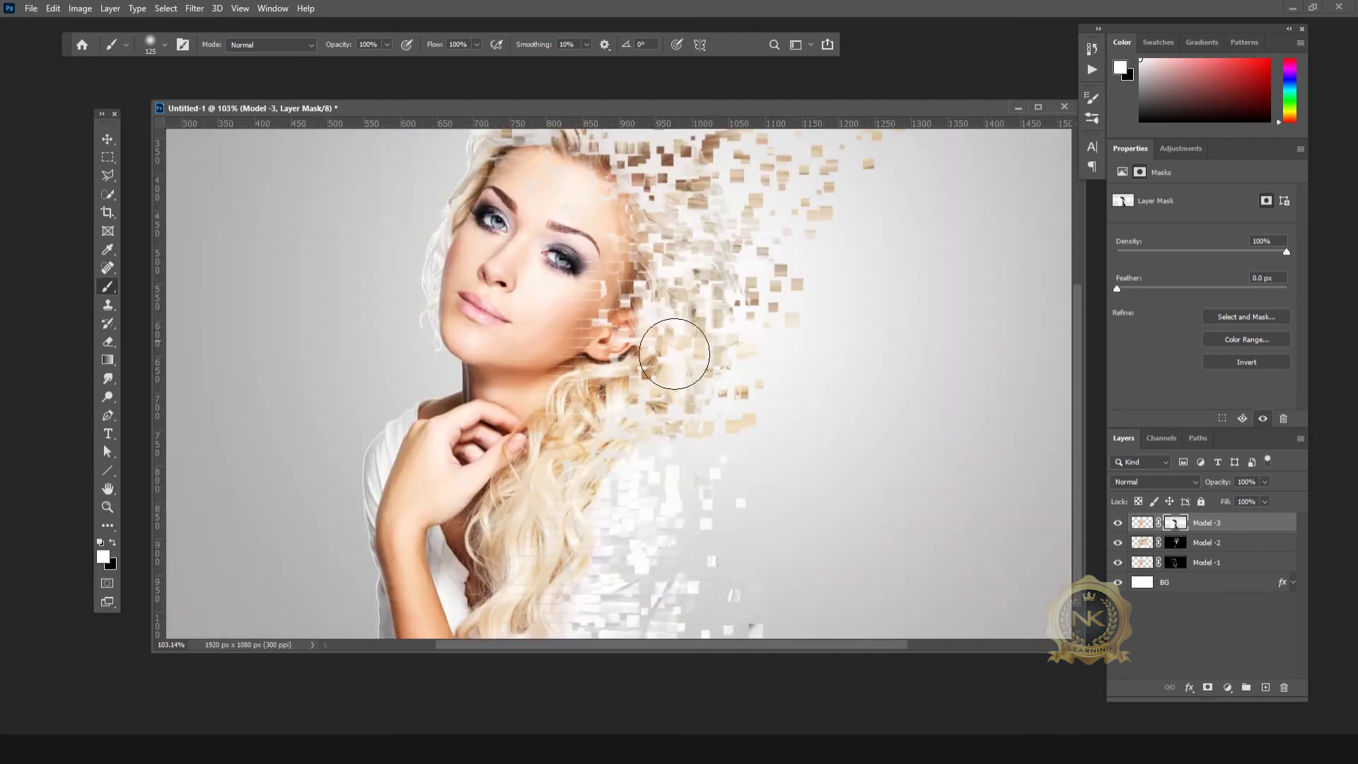
{"action": "left_click", "coordinate": [782, 570]}
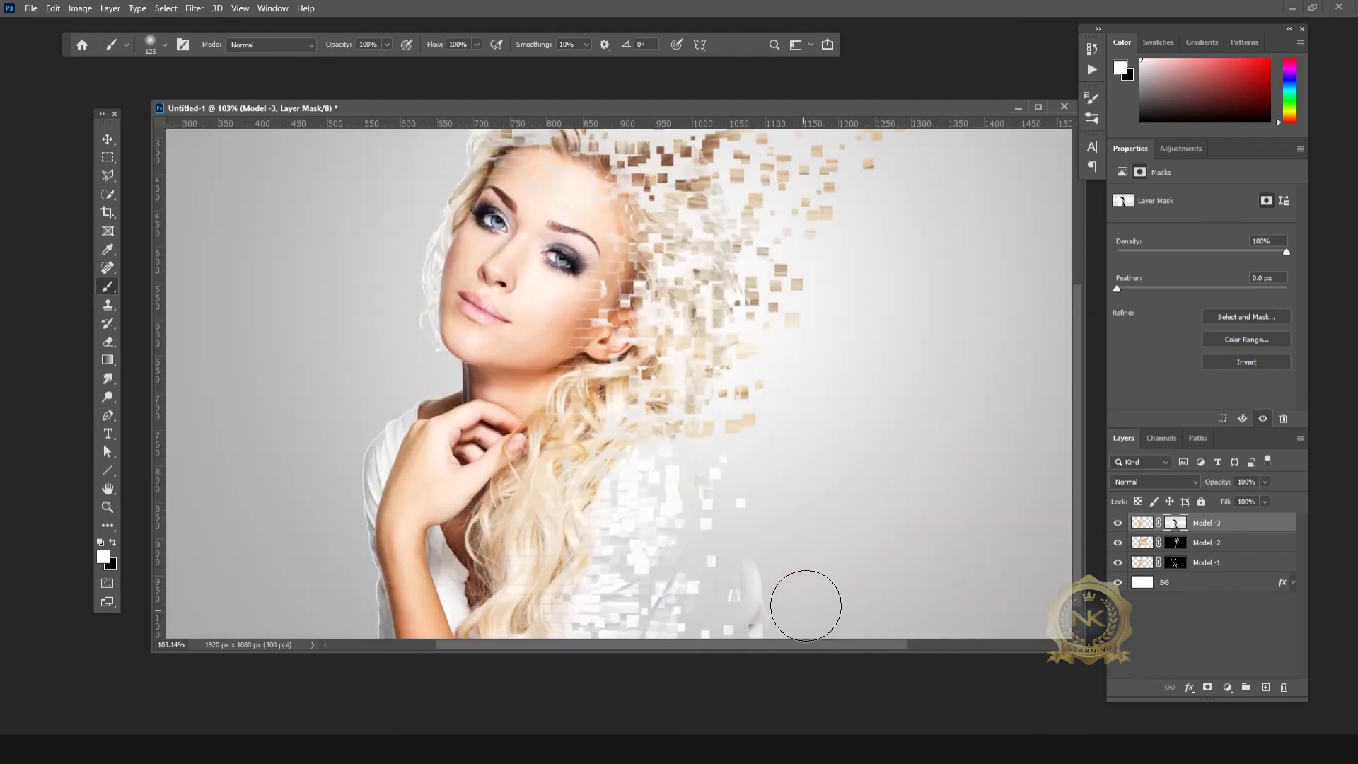
- Hide stray particles in the lower scatter with black, then switch to the Move tool
{"action": "left_click", "coordinate": [110, 543]}
{"action": "left_click", "coordinate": [785, 558]}
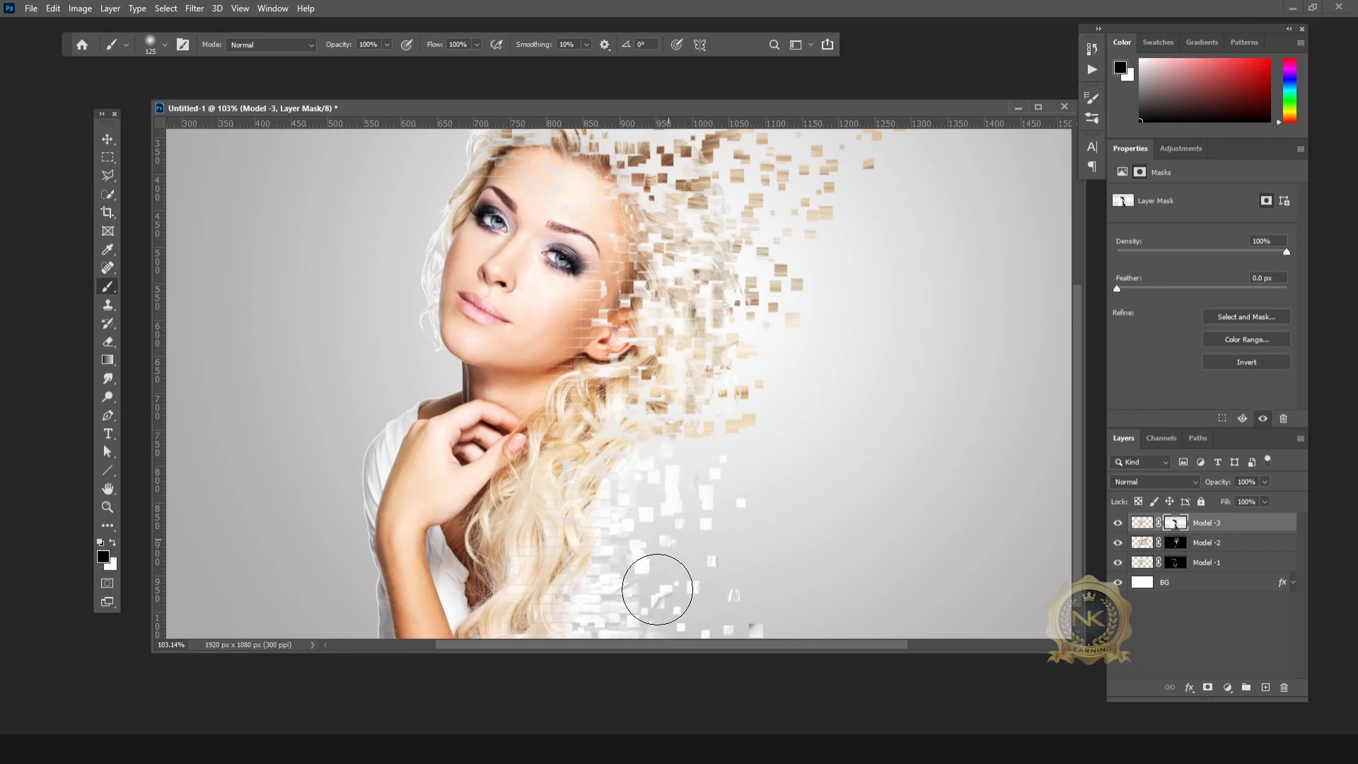
{"action": "left_click", "coordinate": [623, 578]}
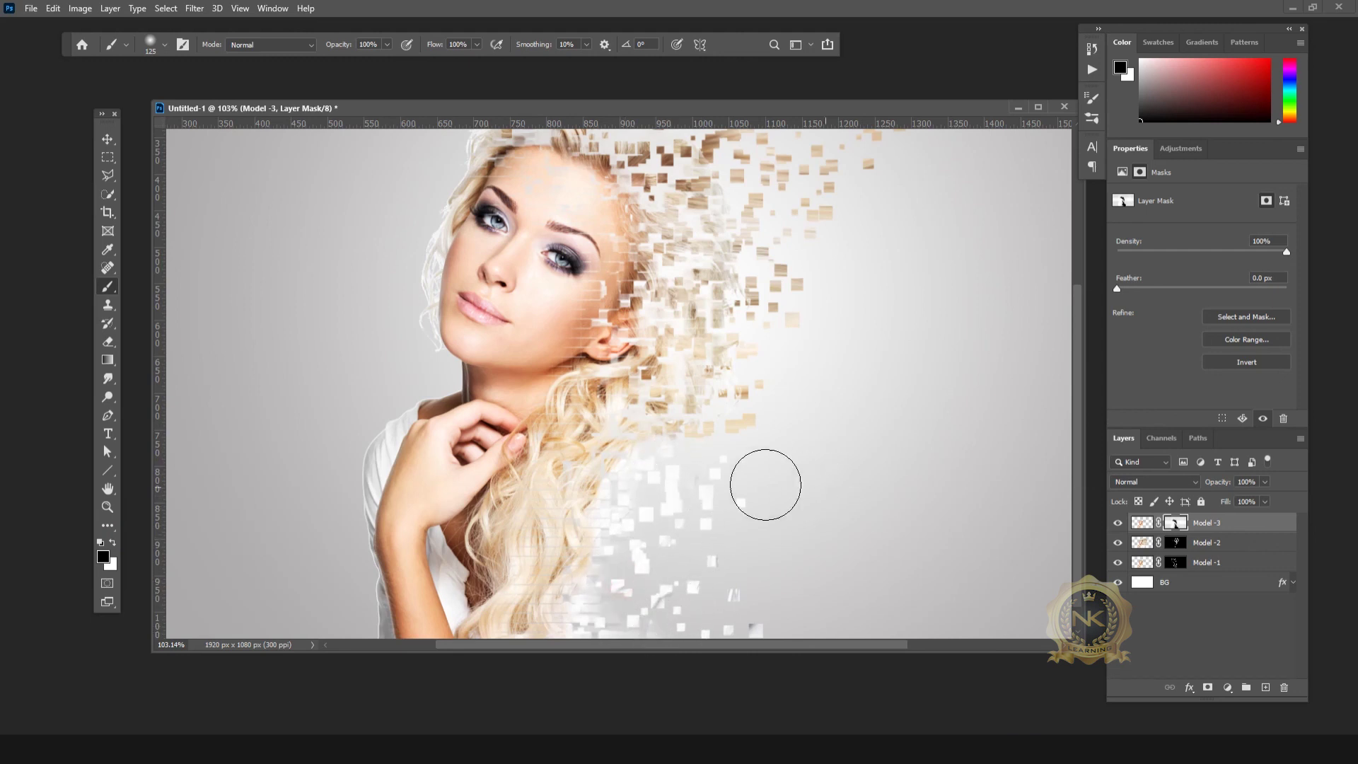
{"action": "left_click", "coordinate": [670, 470]}
{"action": "key", "text": "ctrl+0"}
{"action": "left_click", "coordinate": [704, 621]}
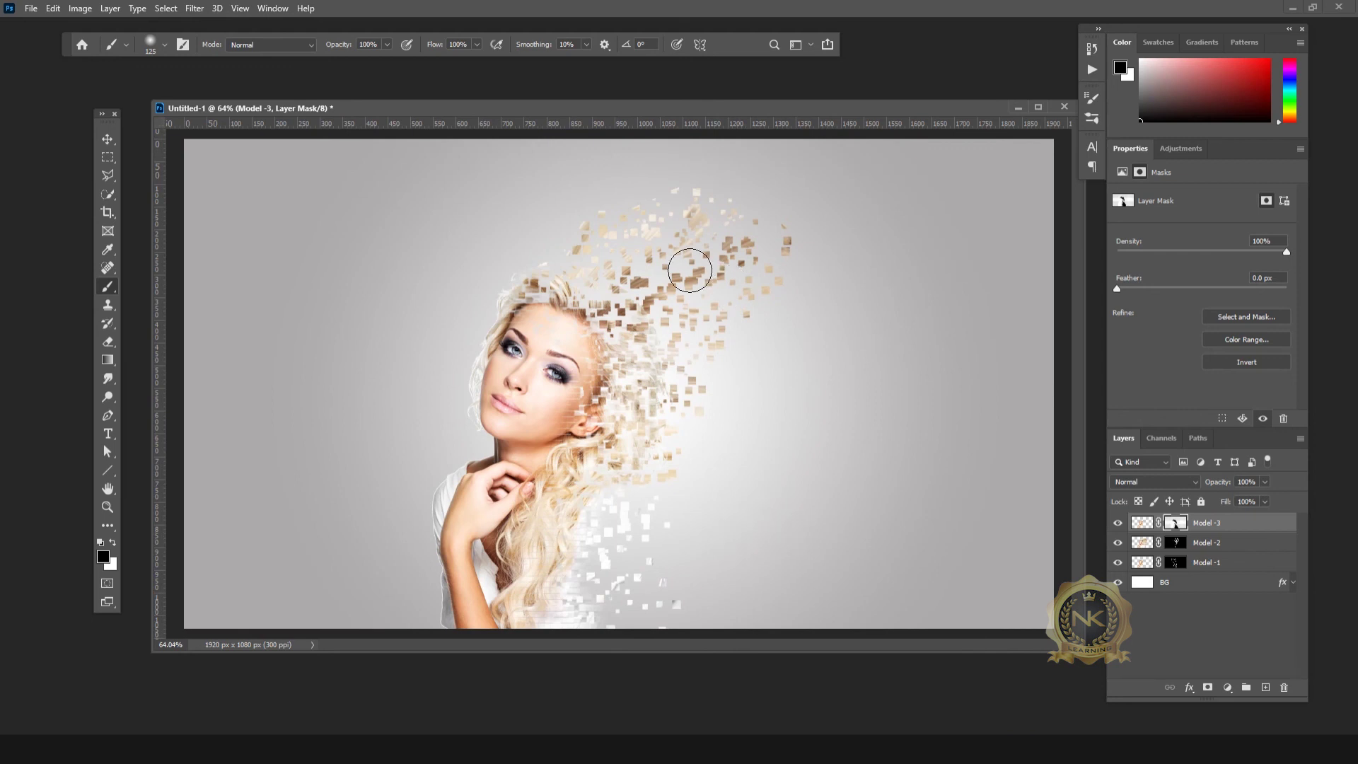
{"action": "left_click", "coordinate": [108, 140]}
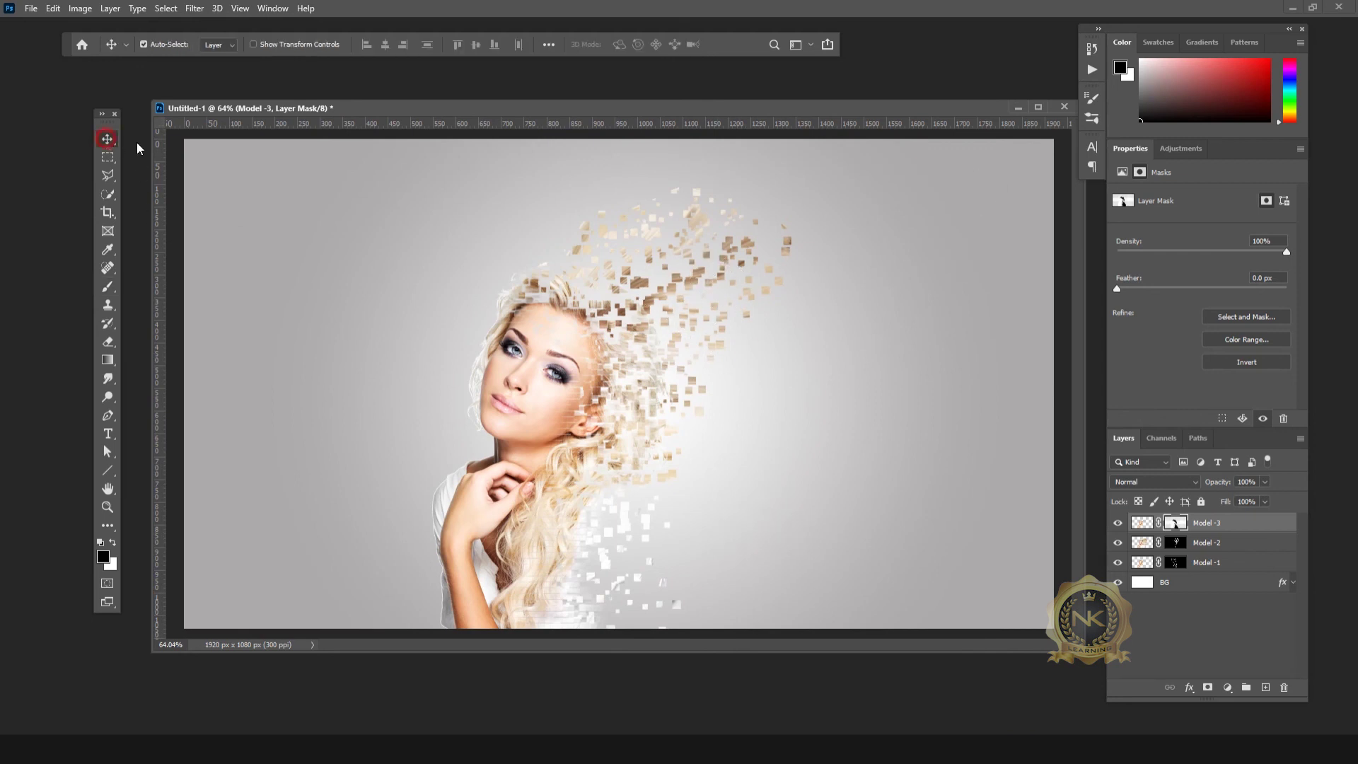